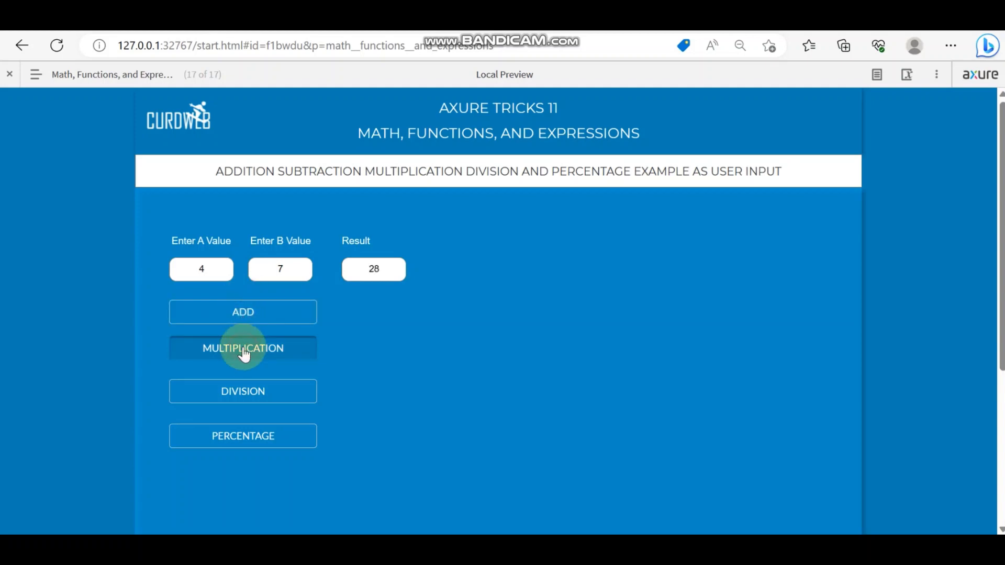
Try the division and percentage operations with the values 4 and 7 in the preview, and look over the project's page list.
click(240, 395)
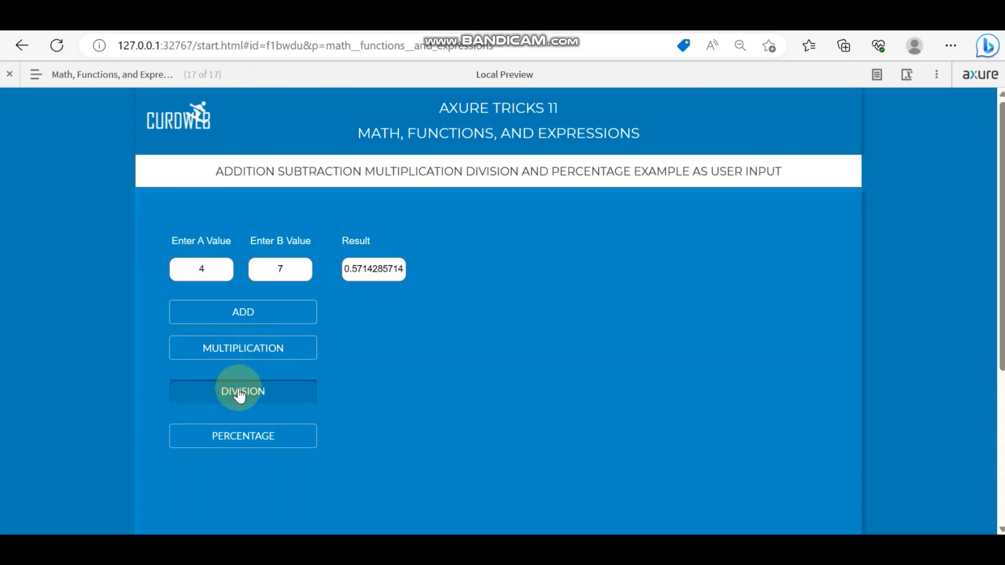
click(237, 443)
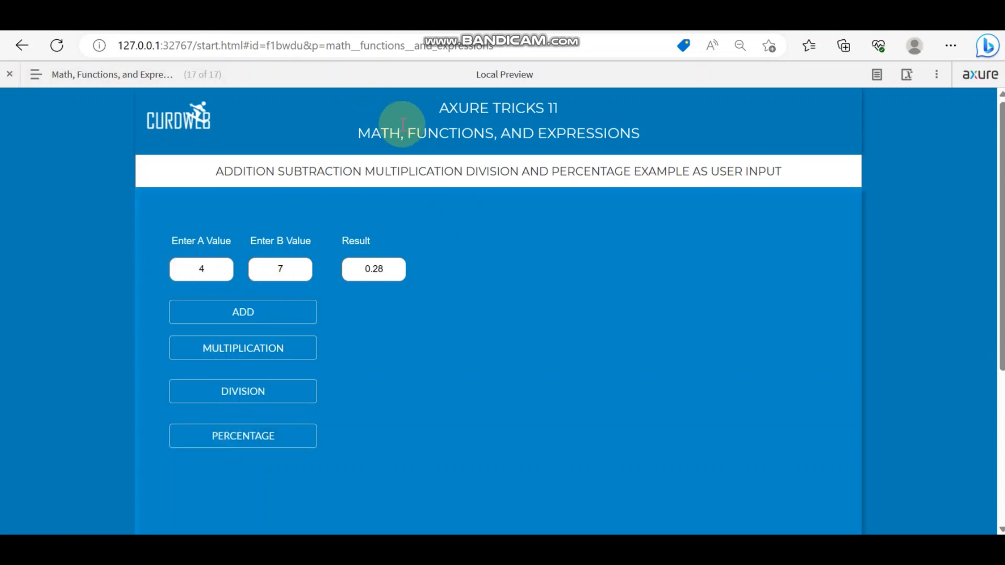
click(56, 79)
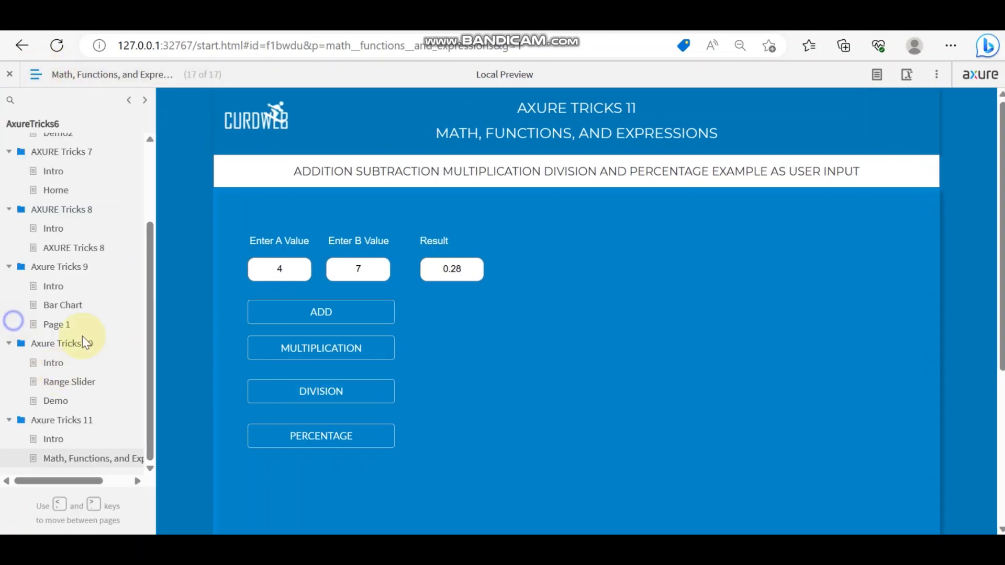
right_click(83, 336)
click(613, 338)
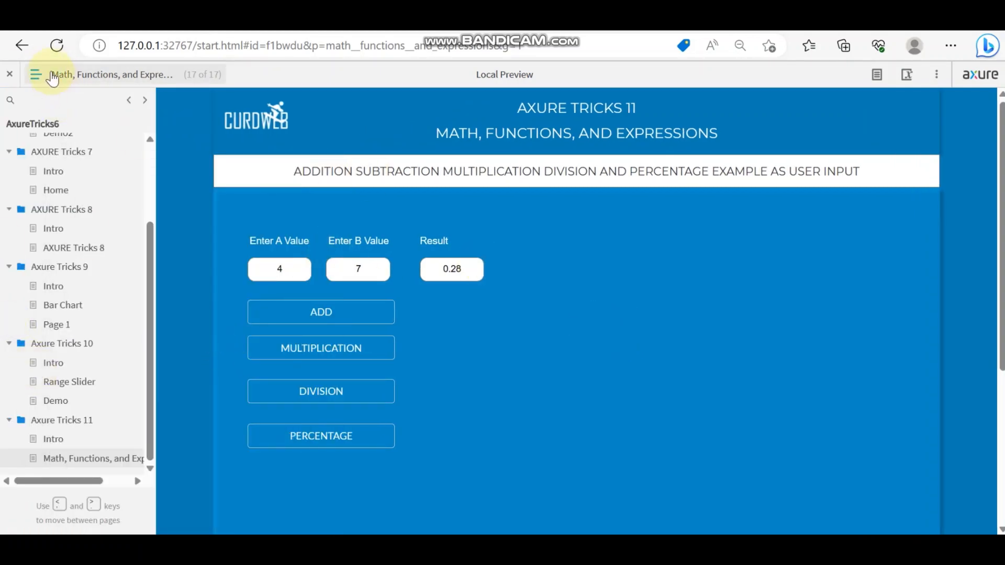
click(33, 75)
Switch to Axure RP and add a page named Demo after the Math, Functions, and Expressions page.
key(alt+Tab)
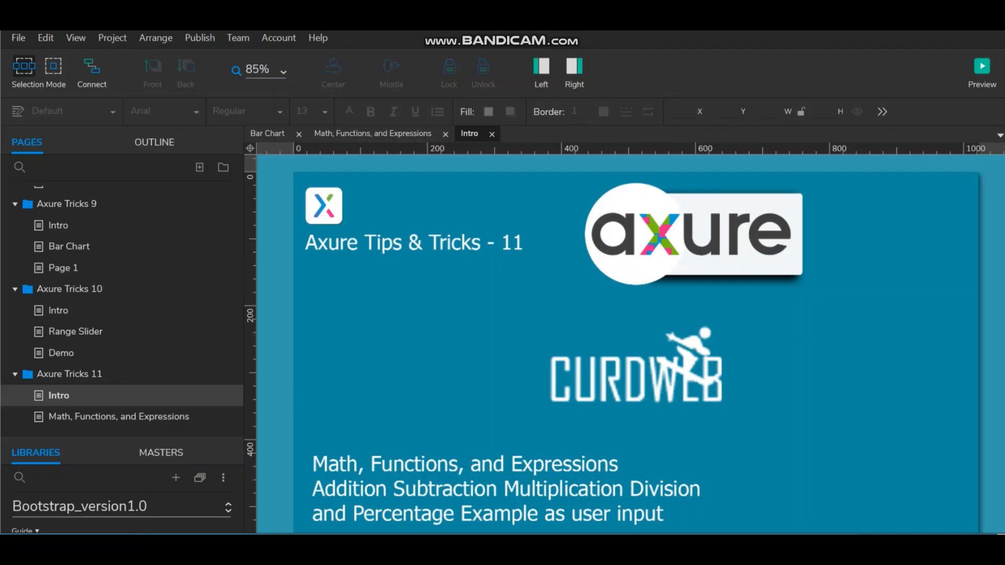
right_click(70, 410)
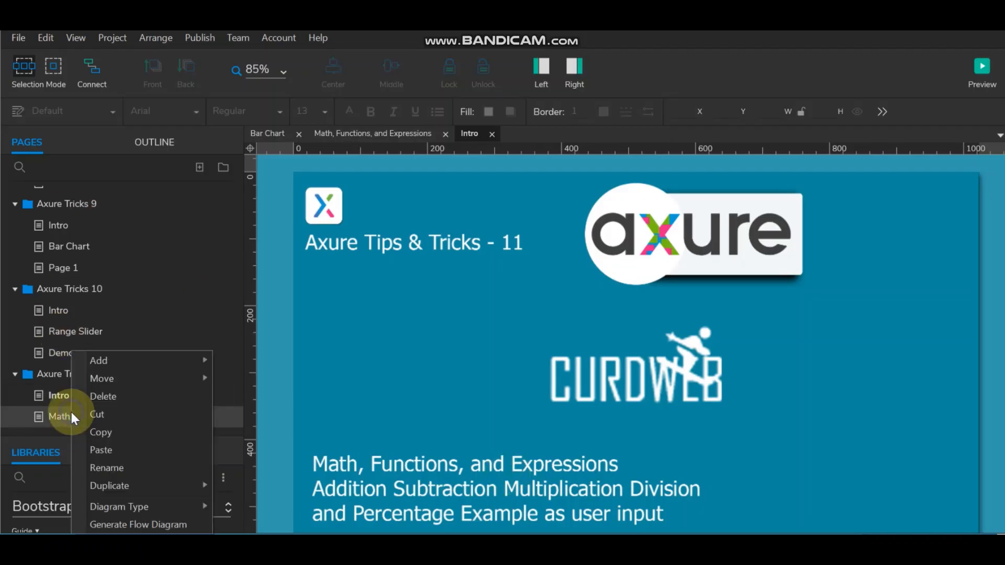
mouse_move(123, 360)
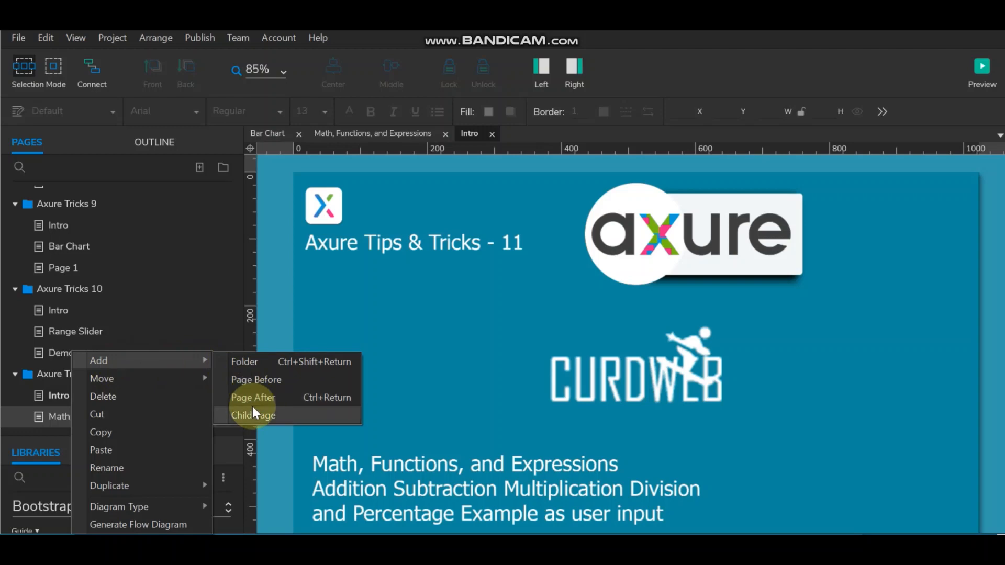
click(254, 396)
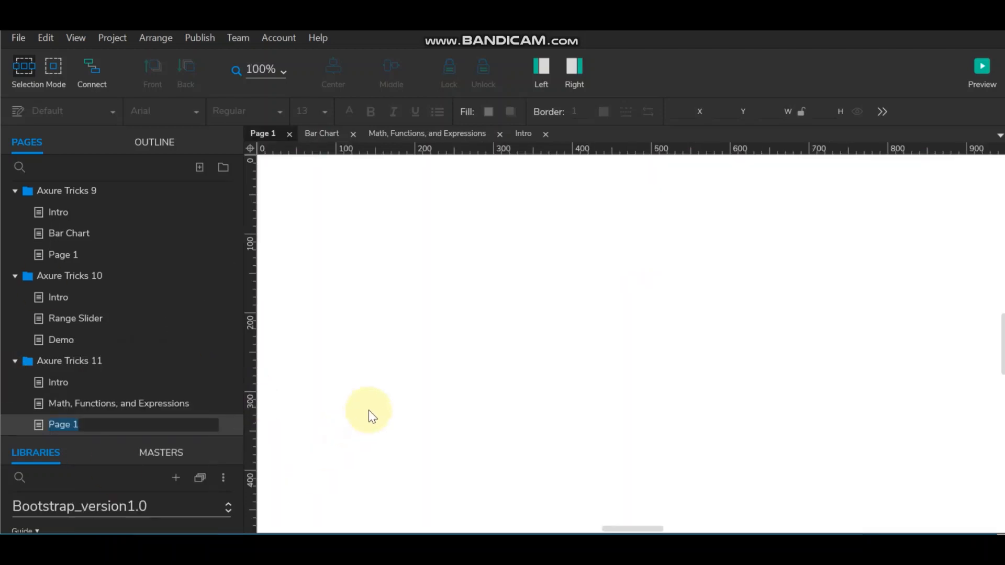
text(Demo)
click(418, 369)
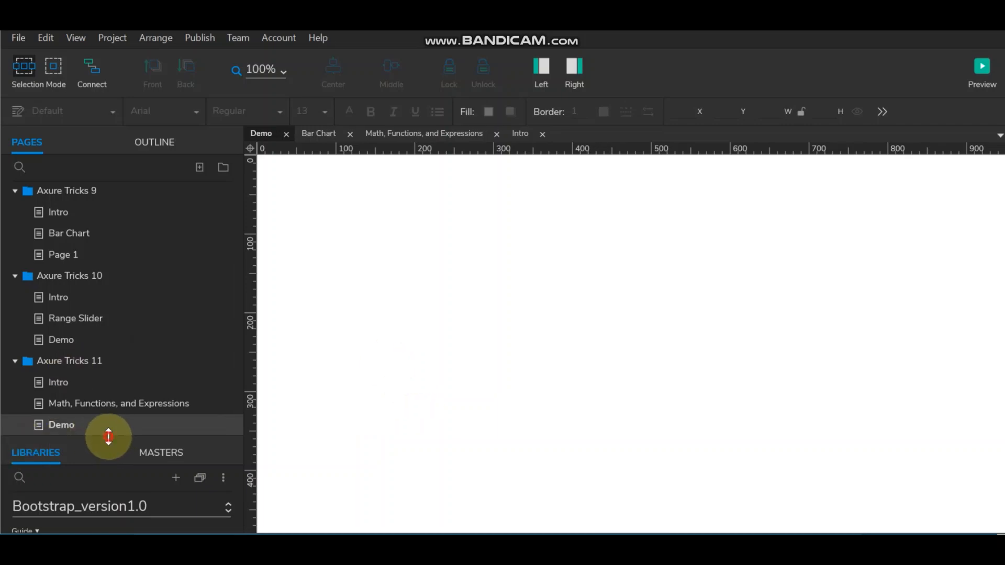
Enlarge the widget library area and switch it to the Default library.
drag(108, 438, 123, 247)
click(108, 316)
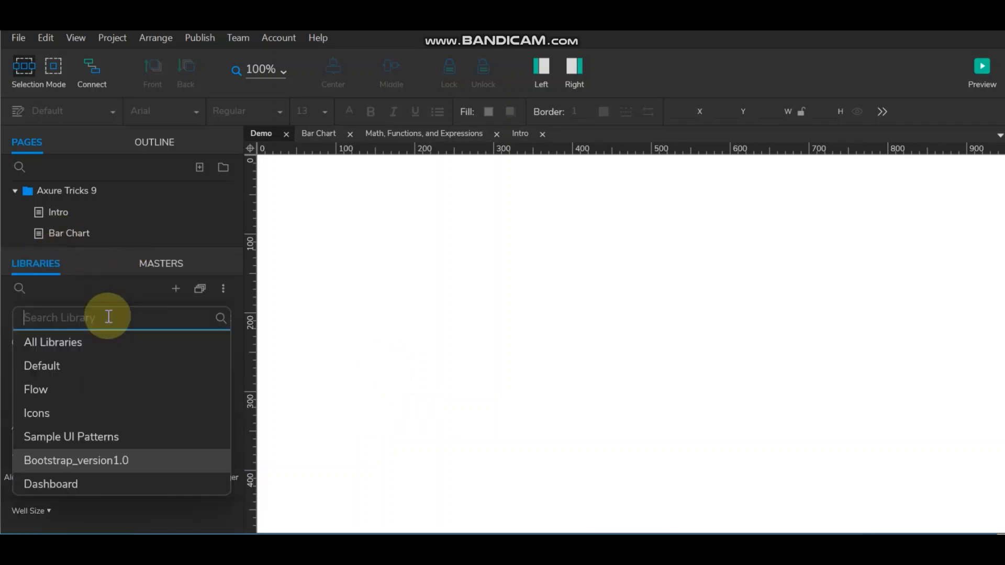
click(69, 366)
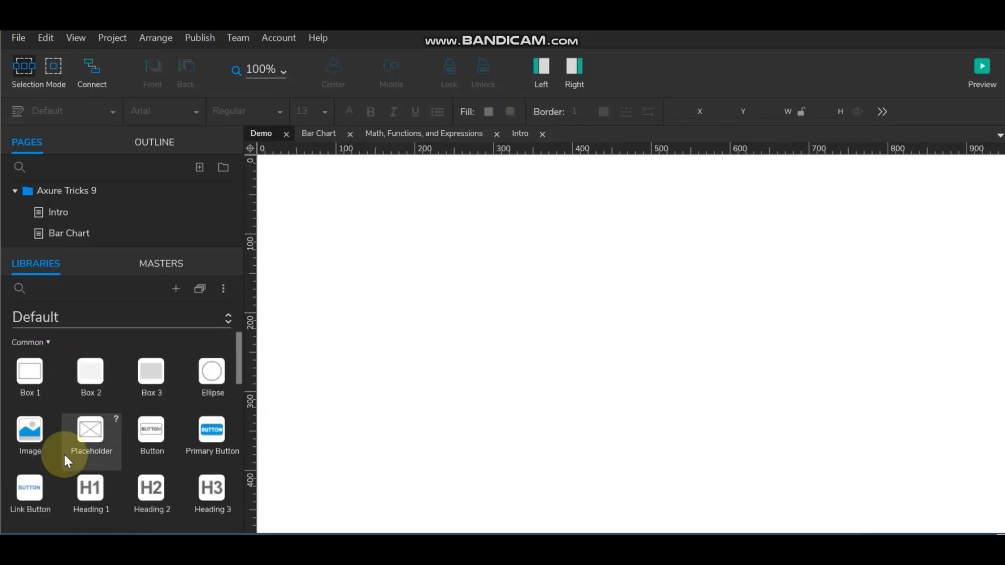
Place a text field at about x 120, y 70, narrow it to about 138 wide, and duplicate it beside itself at about x 297.
scroll(104, 434, down, 3)
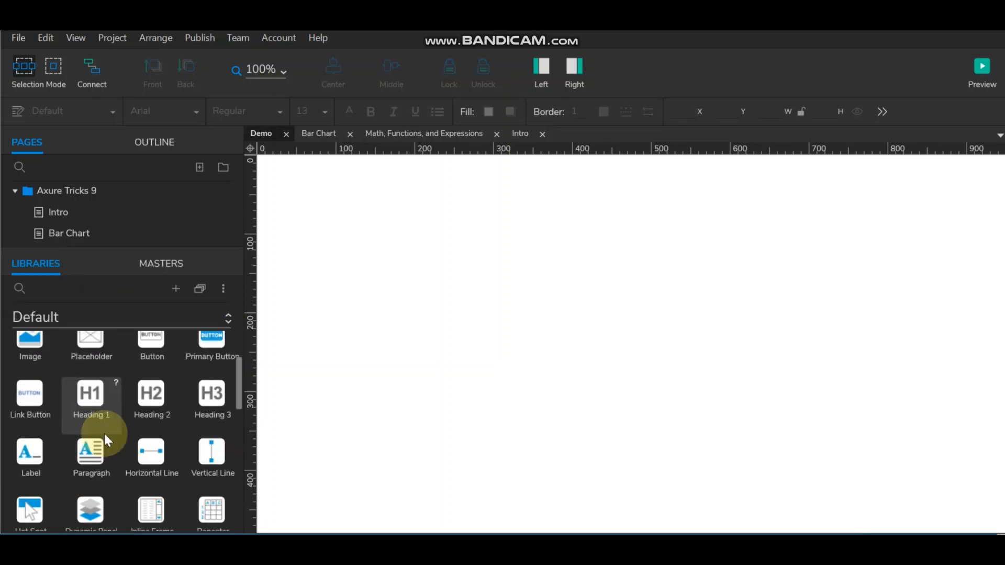
scroll(105, 435, down, 3)
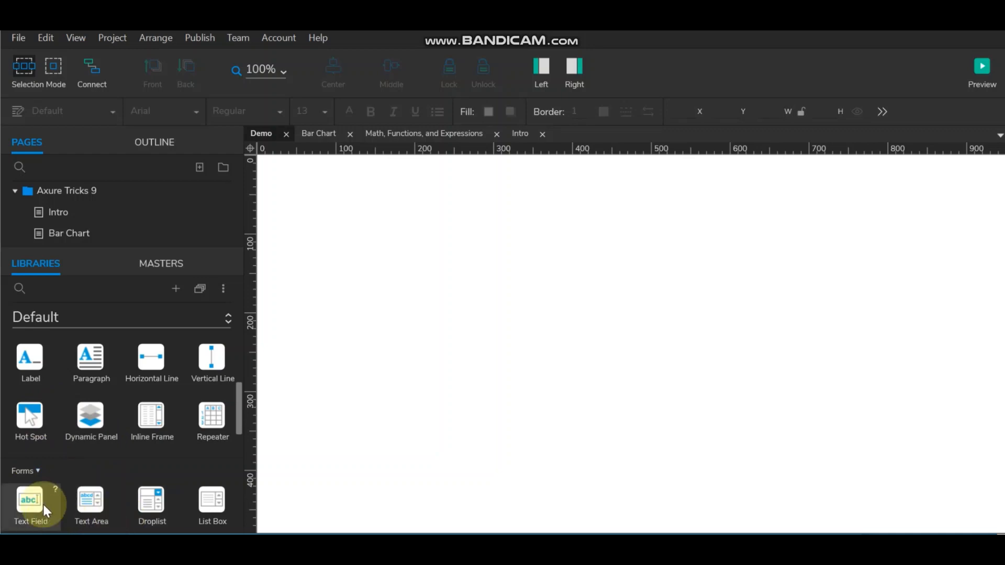
drag(43, 505, 352, 242)
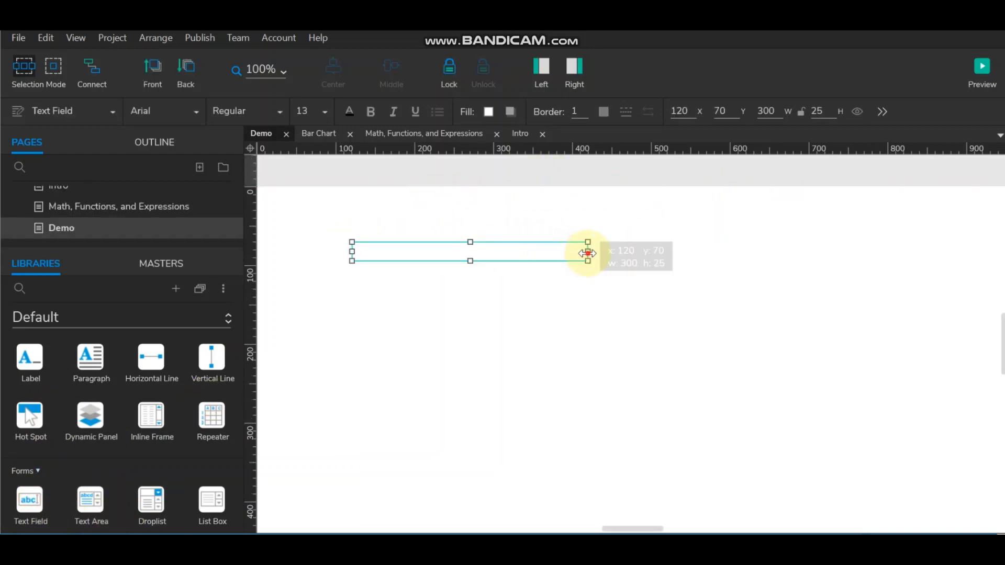
drag(588, 254, 459, 253)
click(533, 262)
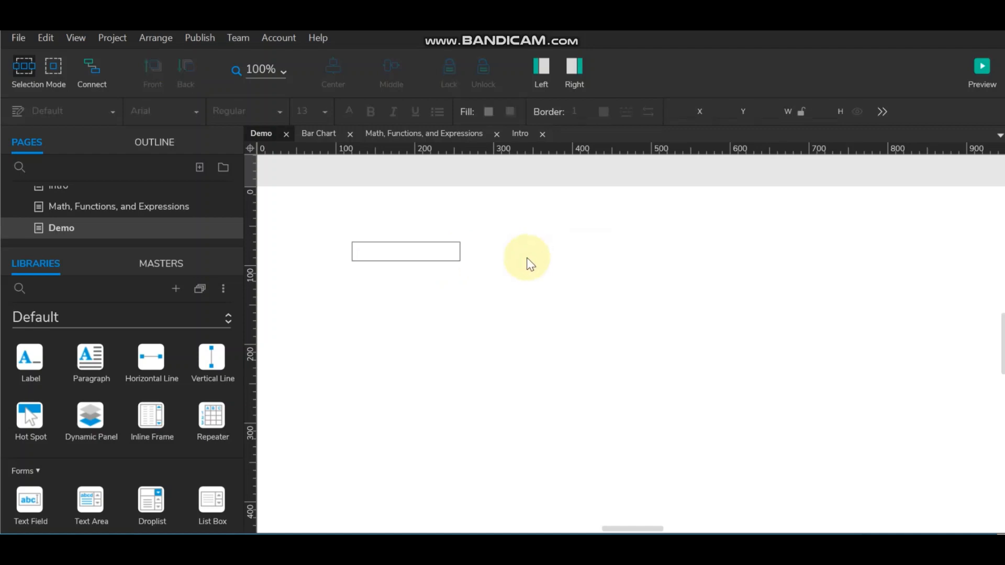
click(415, 247)
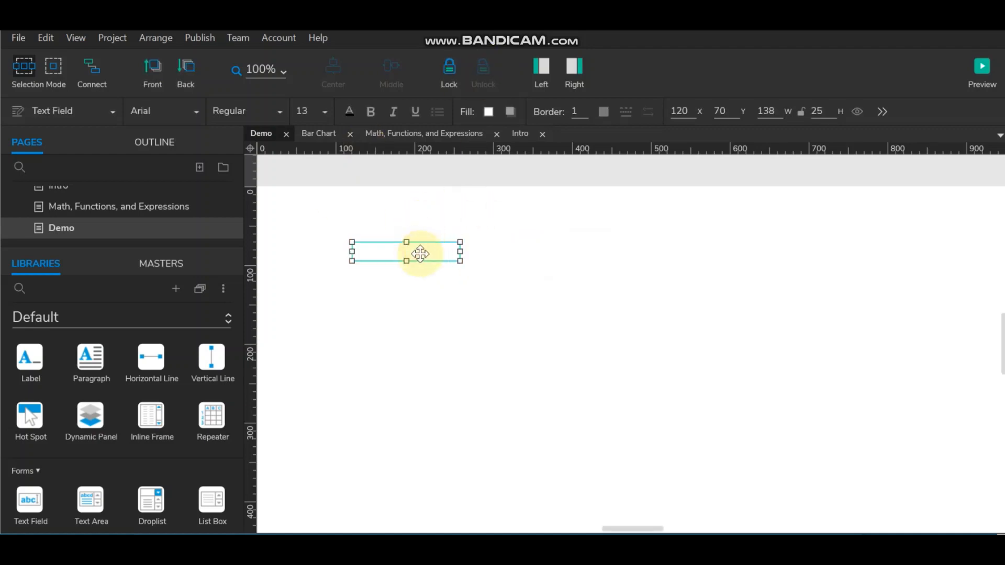
drag(420, 254, 562, 259)
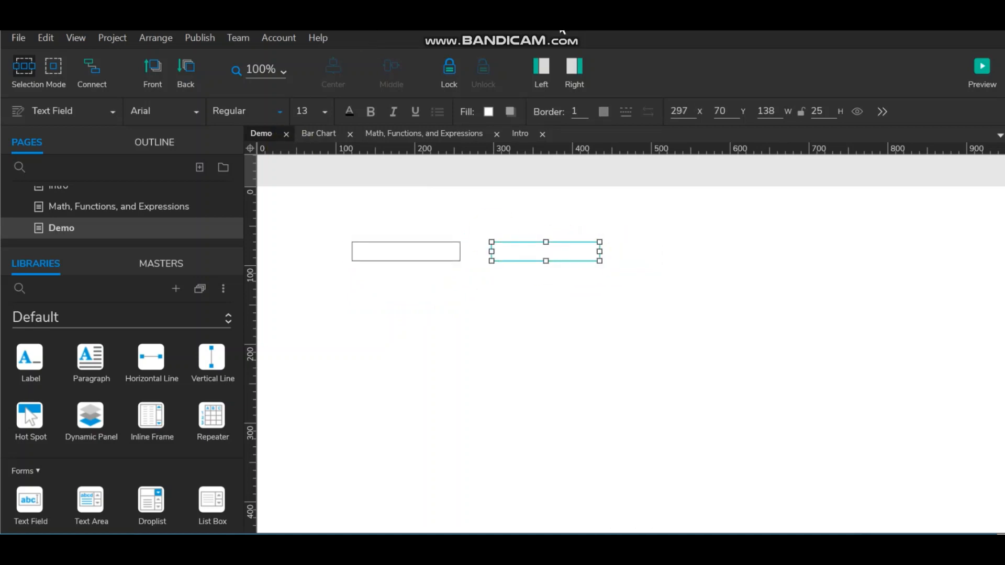
Place a Box 1 widget about 84 by 31 beneath the first text field, at about x 120, y 131, and label it Add.
scroll(80, 396, up, 4)
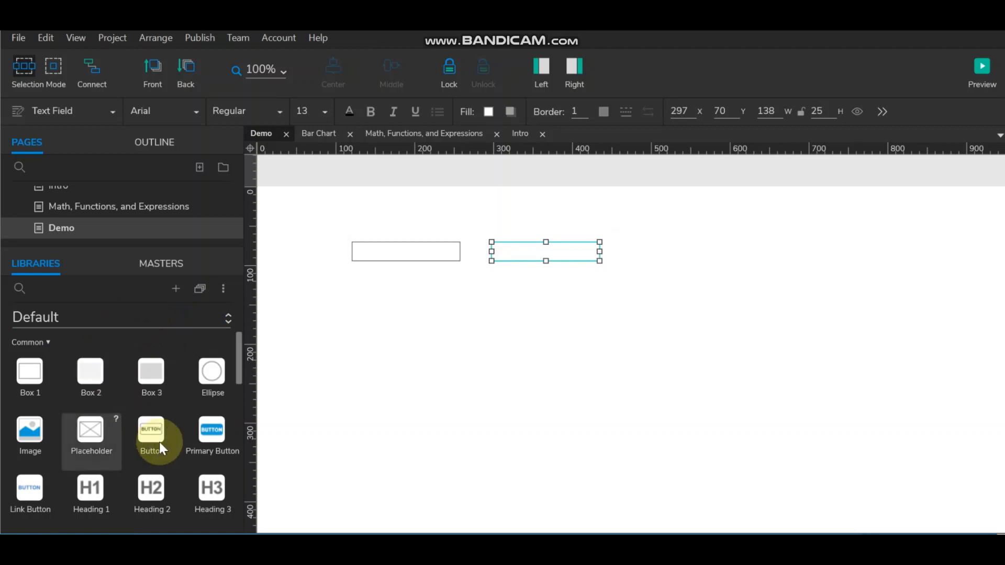
drag(45, 376, 512, 329)
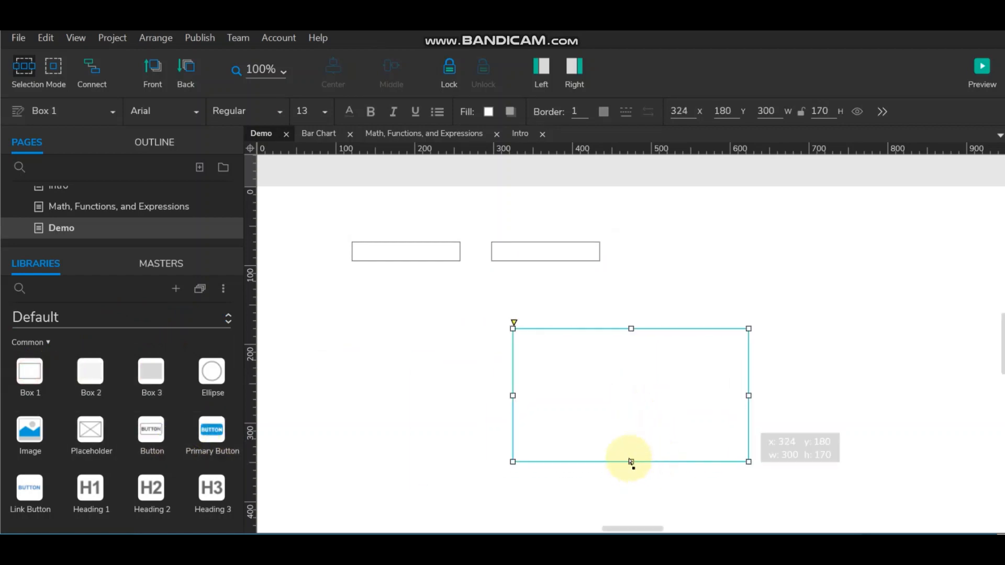
drag(631, 463, 608, 353)
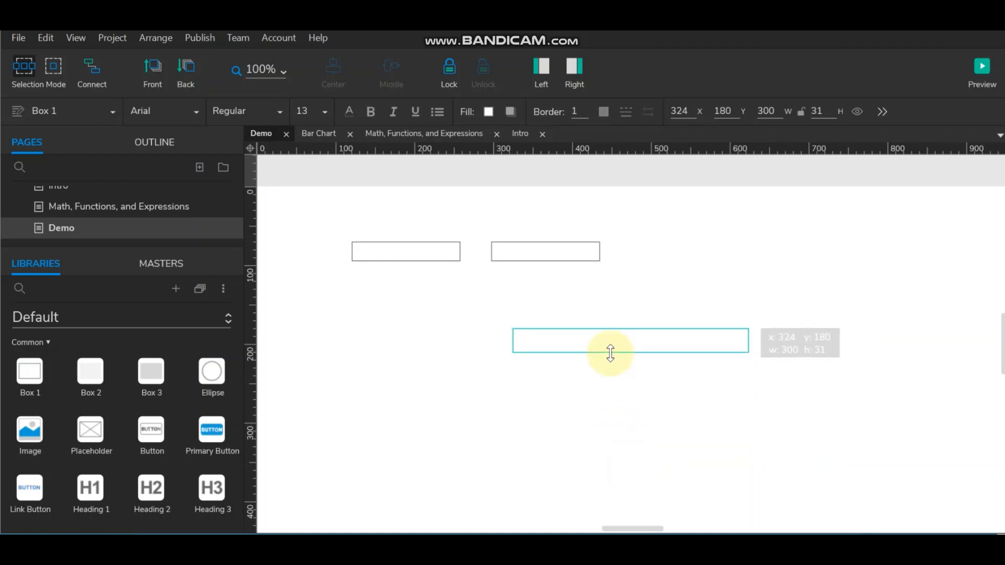
drag(749, 340, 407, 308)
click(516, 315)
double_click(384, 301)
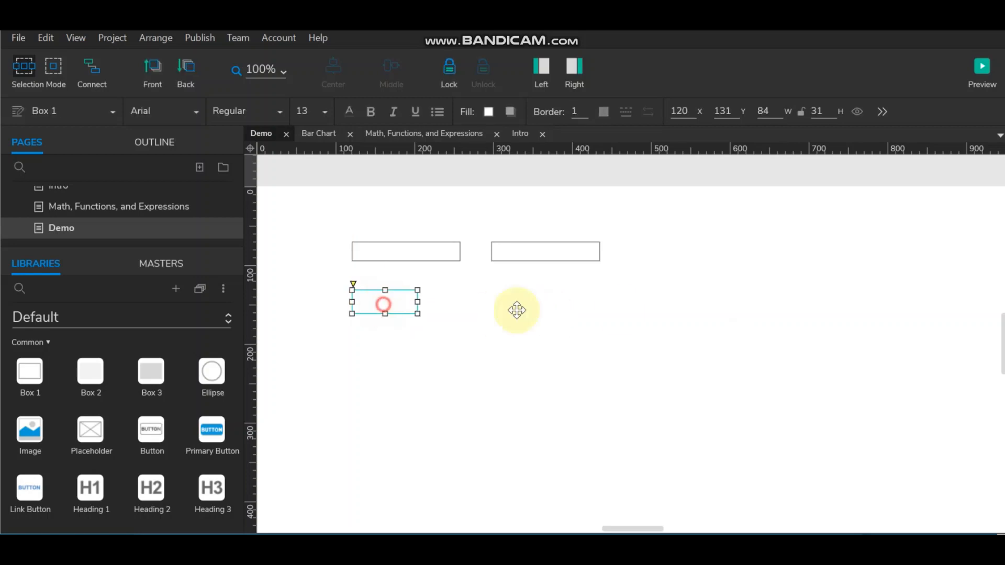
text(Add)
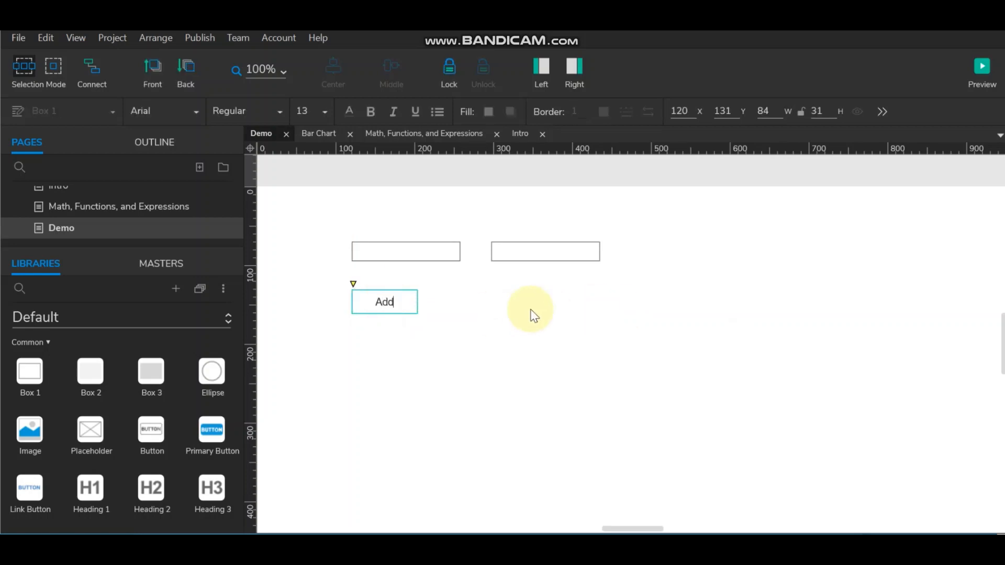
click(521, 312)
Stack two copies of the Add box below it, at about y 172 and y 216, and label them Sub and Multi.
drag(387, 302, 386, 336)
double_click(386, 335)
text(Sub)
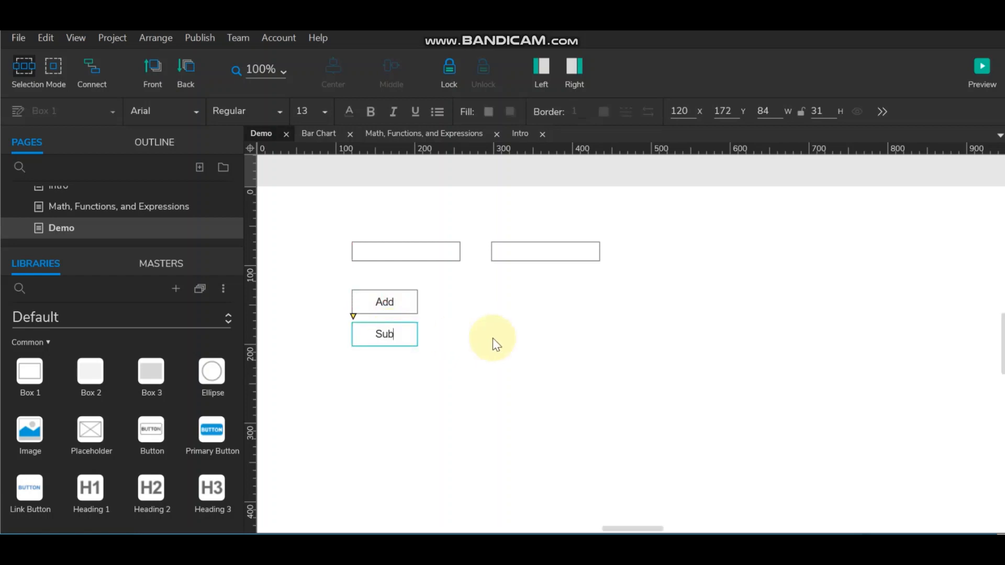
click(520, 335)
drag(395, 334, 390, 367)
double_click(387, 367)
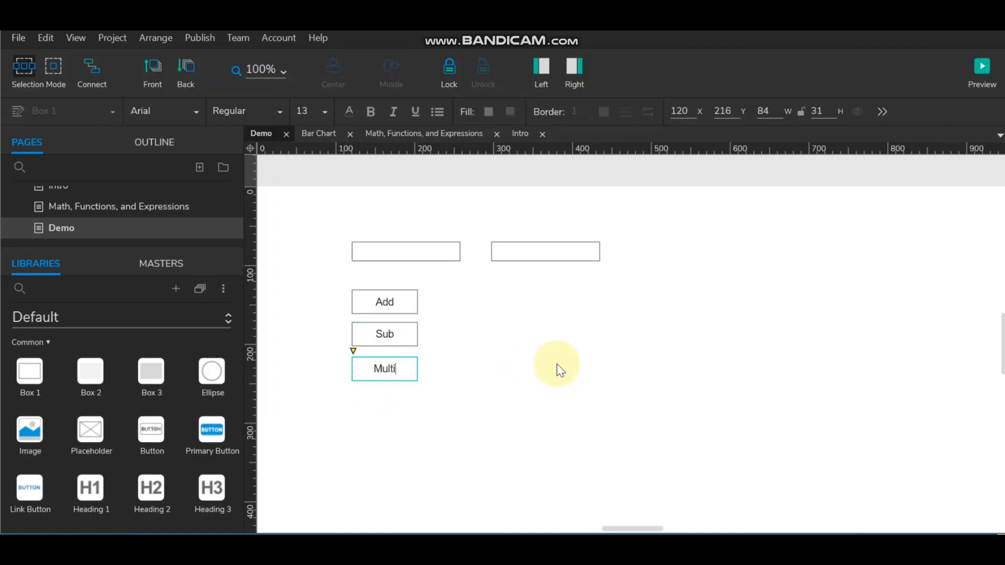
click(365, 361)
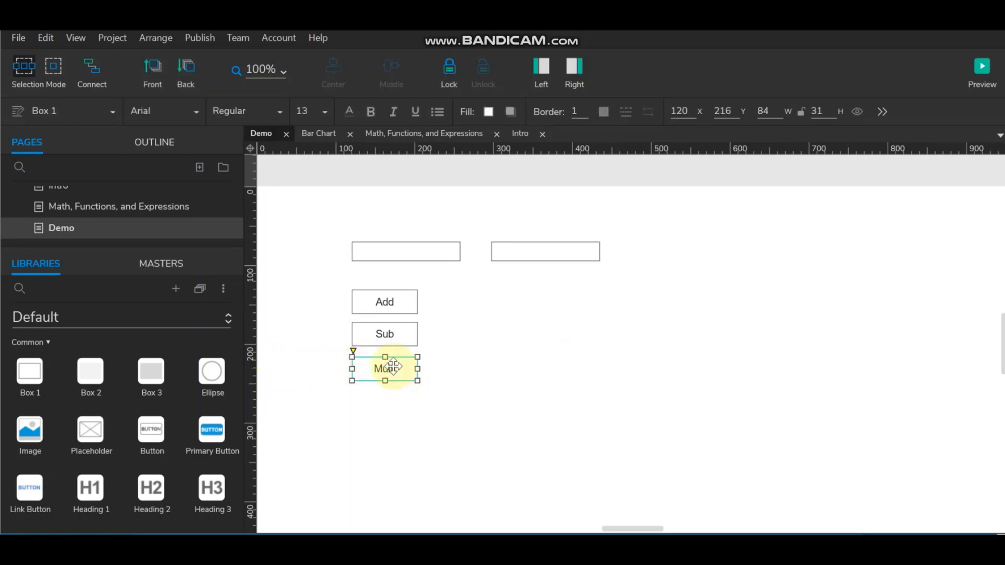
Stack two more box copies below Multi, at about y 261 and y 308, and label them Divide and Percentage.
drag(386, 364, 395, 410)
double_click(392, 408)
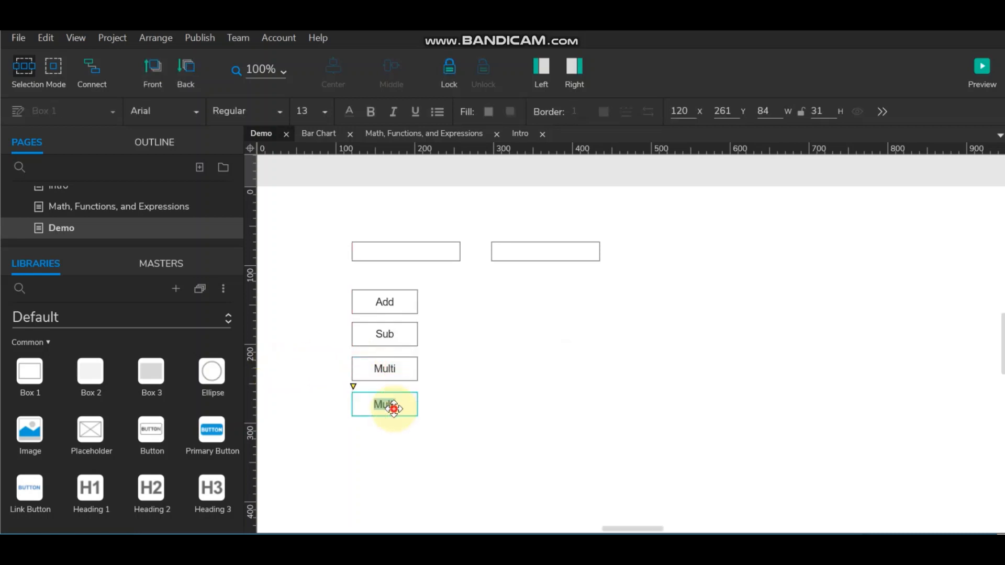
click(595, 408)
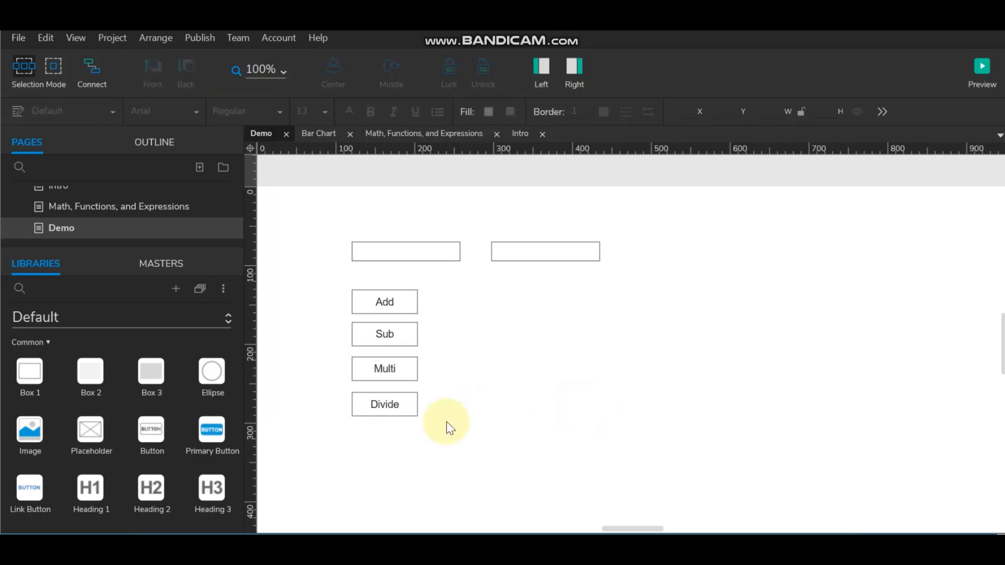
click(387, 405)
drag(390, 405, 390, 442)
double_click(384, 442)
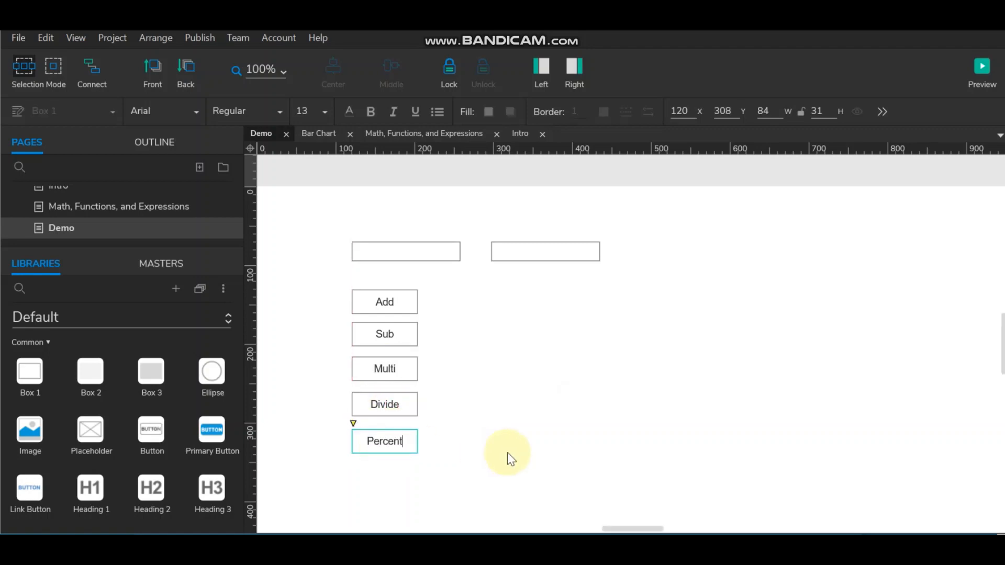
text(Percentage)
click(507, 454)
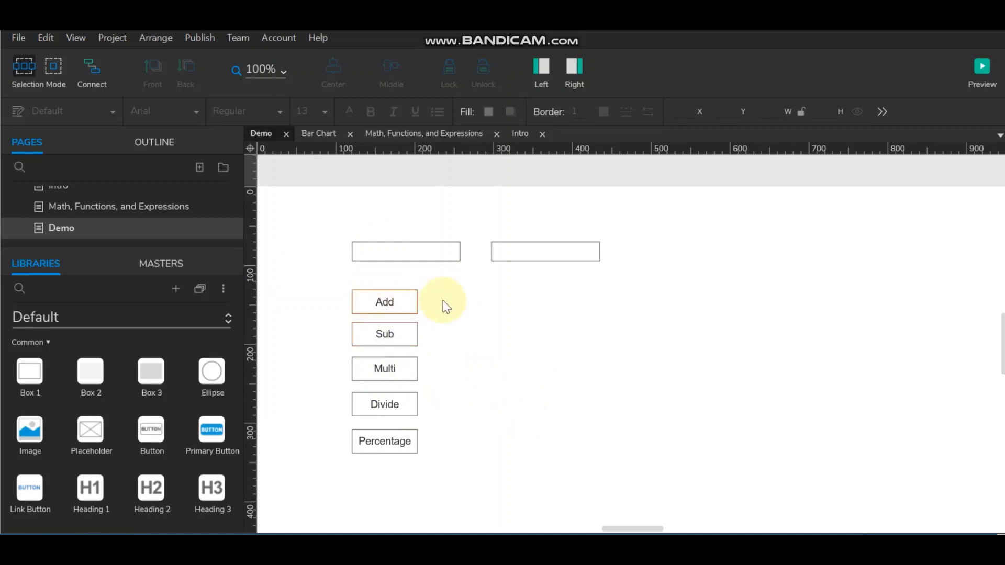
click(404, 253)
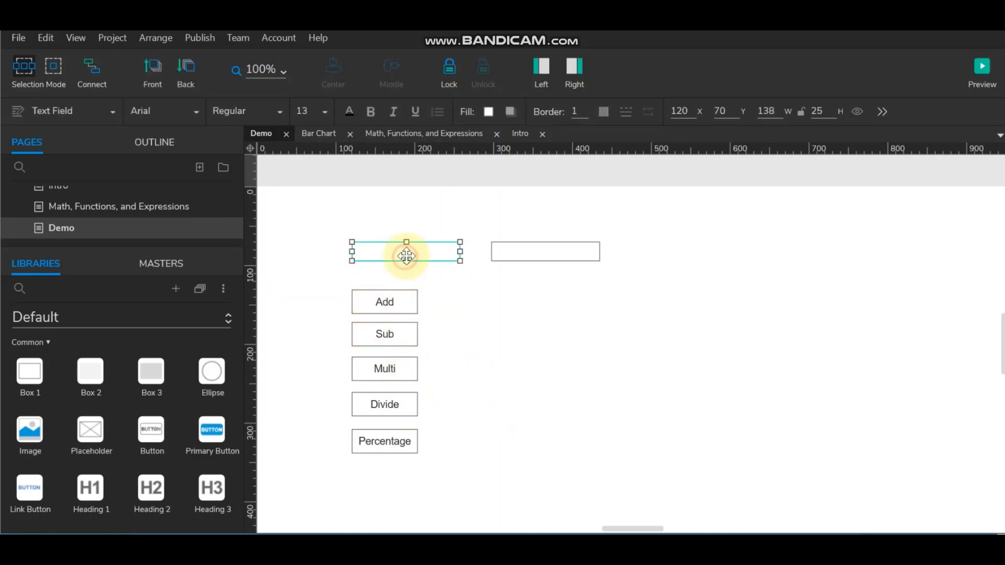
click(566, 253)
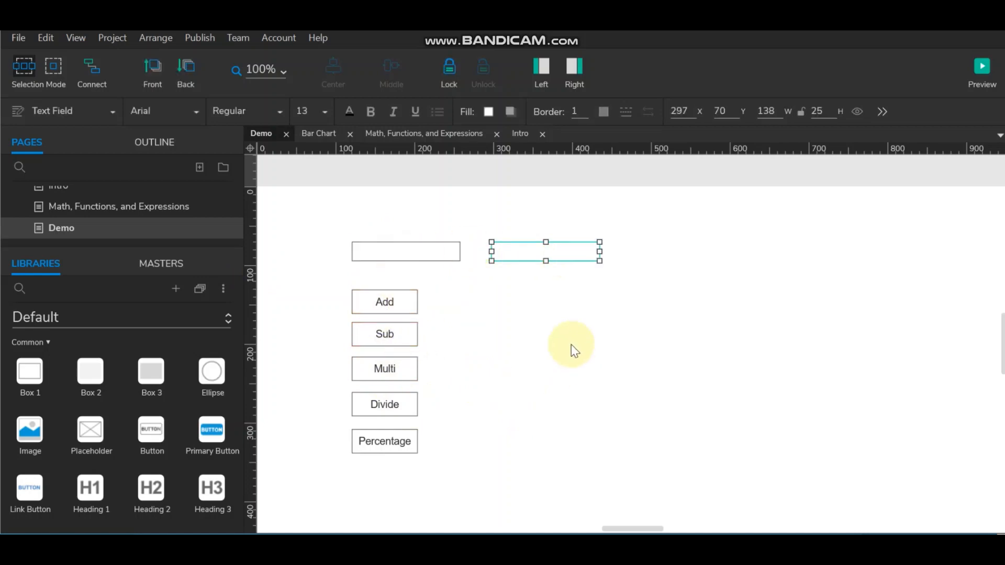
click(498, 315)
Hide the Pages and Libraries area in favour of the Style settings, and name the first text field EnterValueA.
click(543, 68)
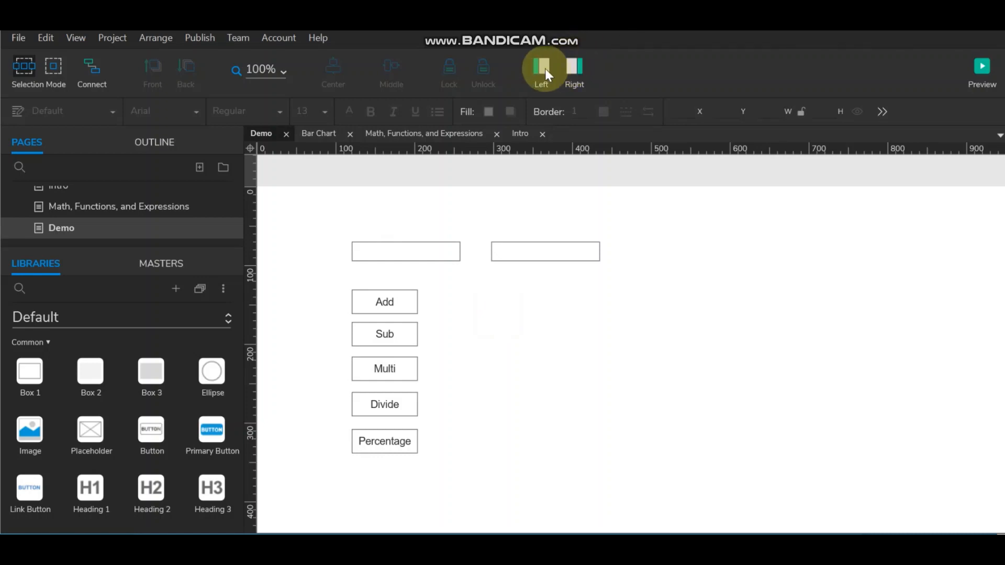
click(572, 70)
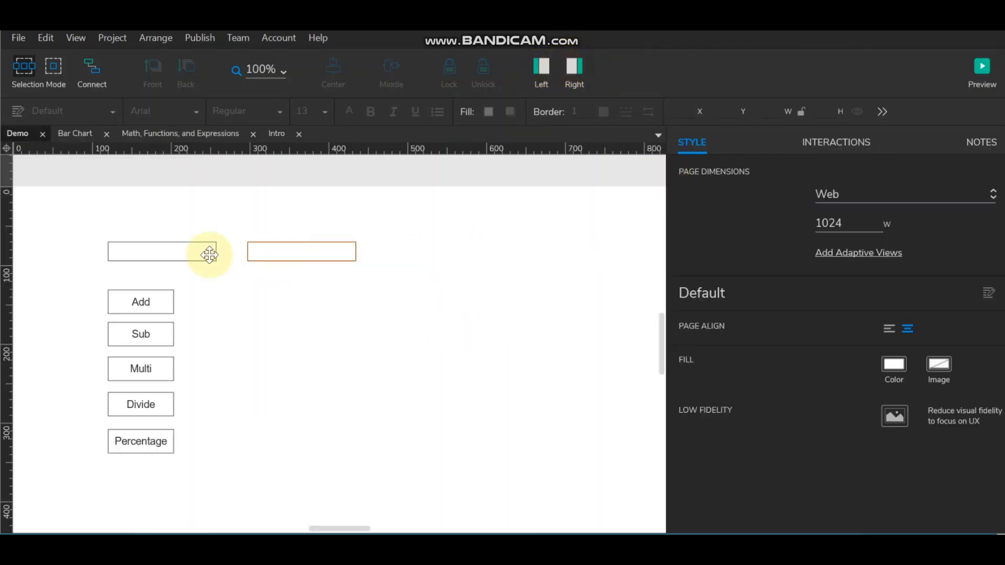
click(179, 249)
click(739, 179)
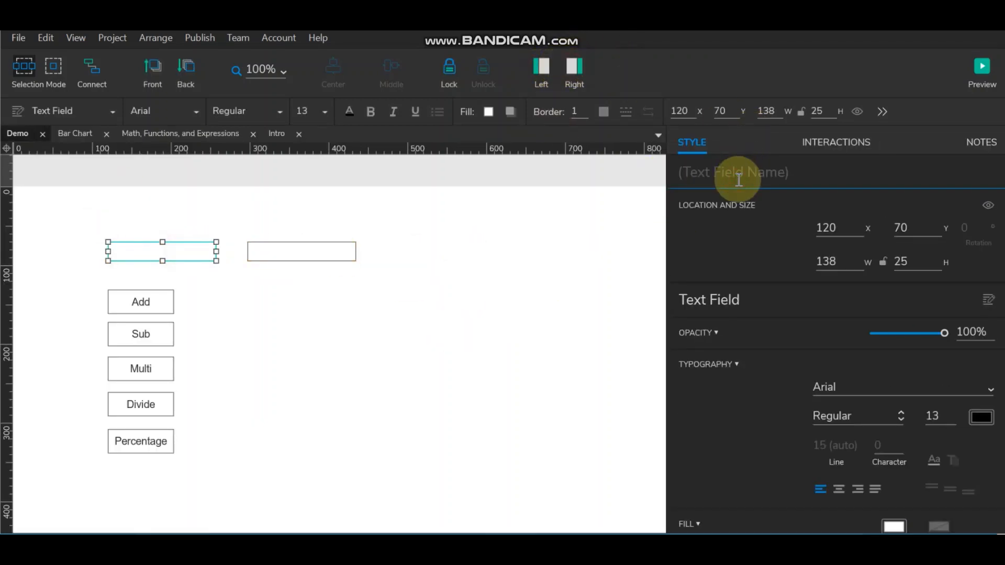
text(EnterValueA)
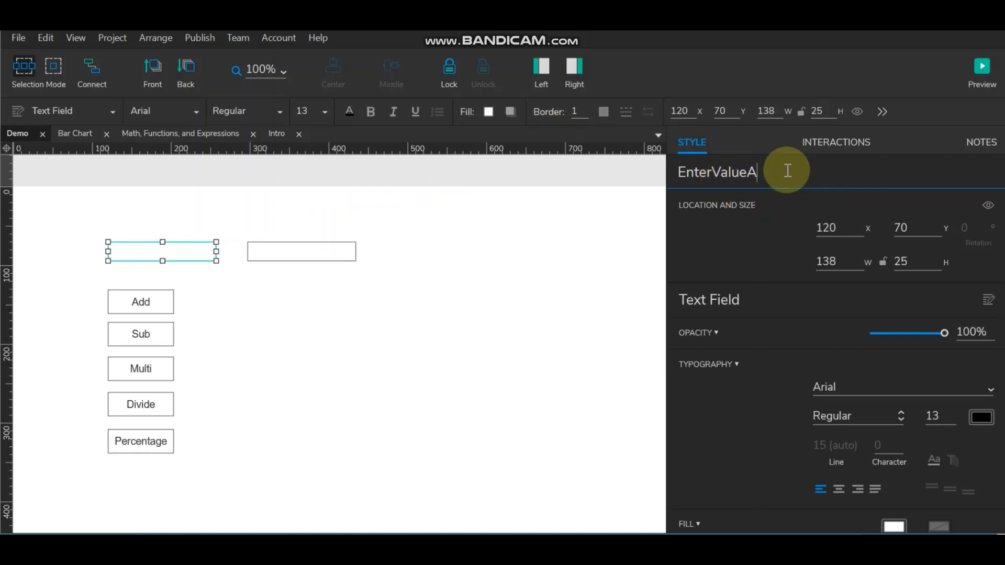
Name the second text field EnterValueB, reusing the first text field's name.
drag(786, 170, 561, 175)
key(ctrl+c)
click(259, 250)
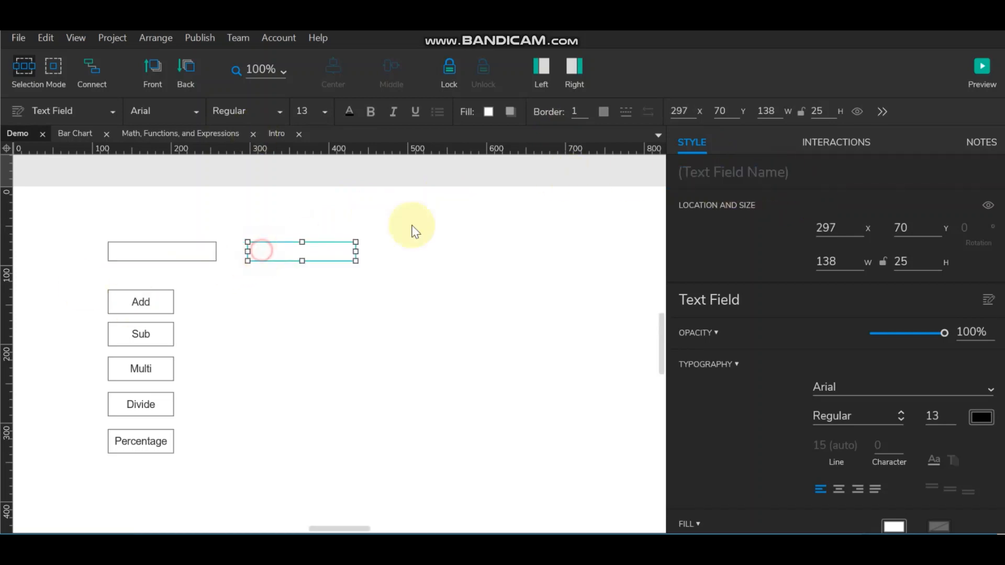
key(ctrl+v)
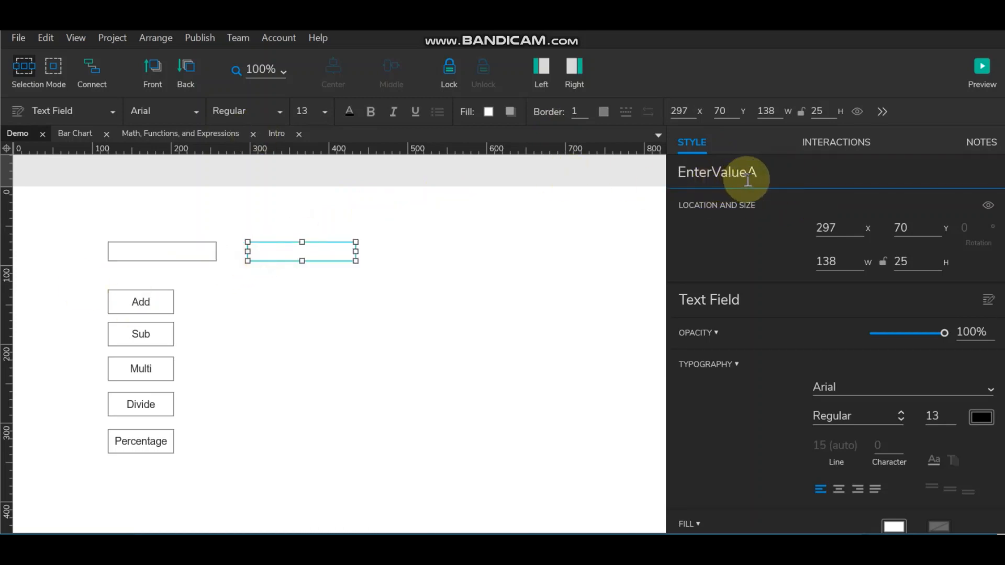
drag(748, 176, 760, 177)
text(B)
click(432, 330)
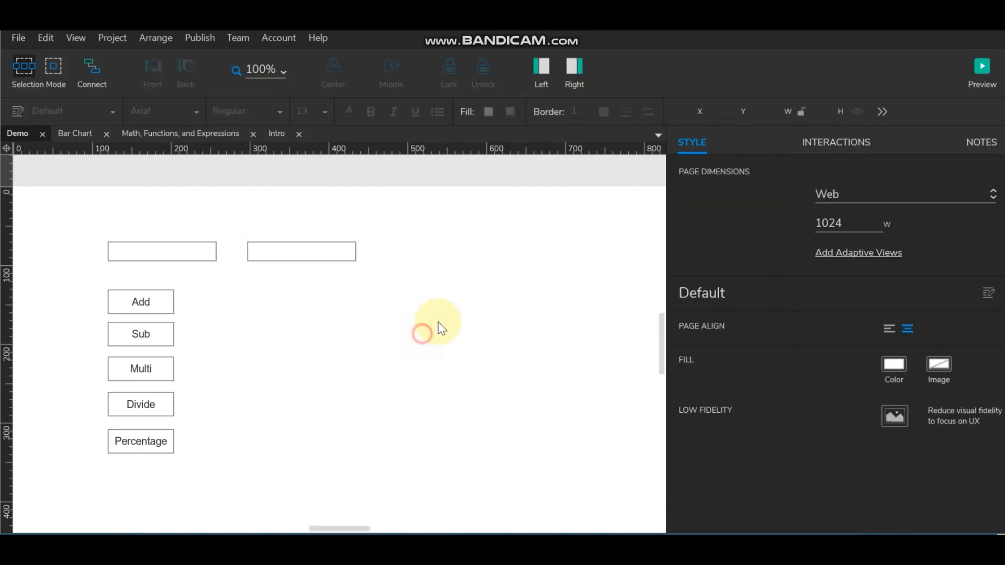
Name the Add box Add and the Sub box Sub.
click(156, 310)
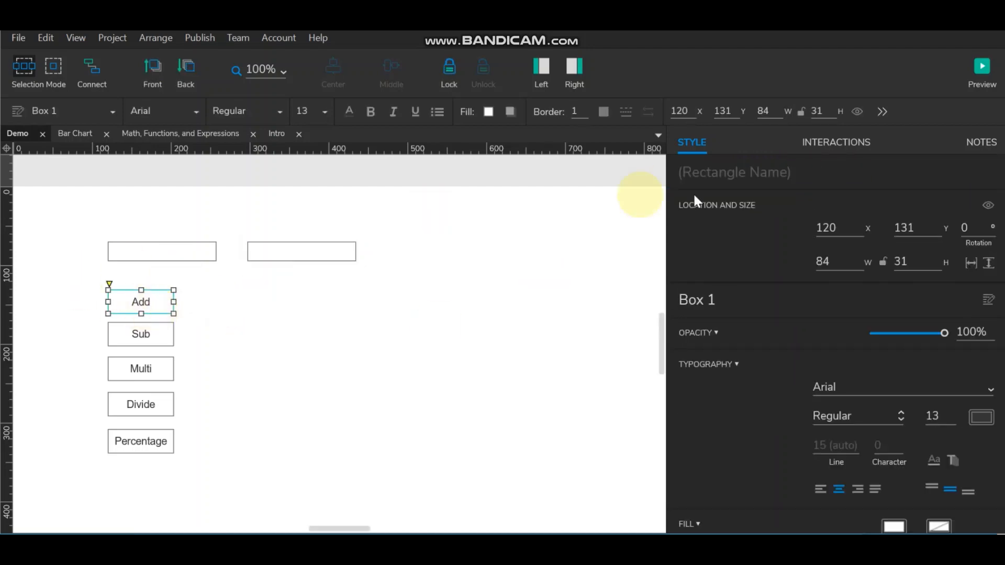
click(726, 174)
text(Add)
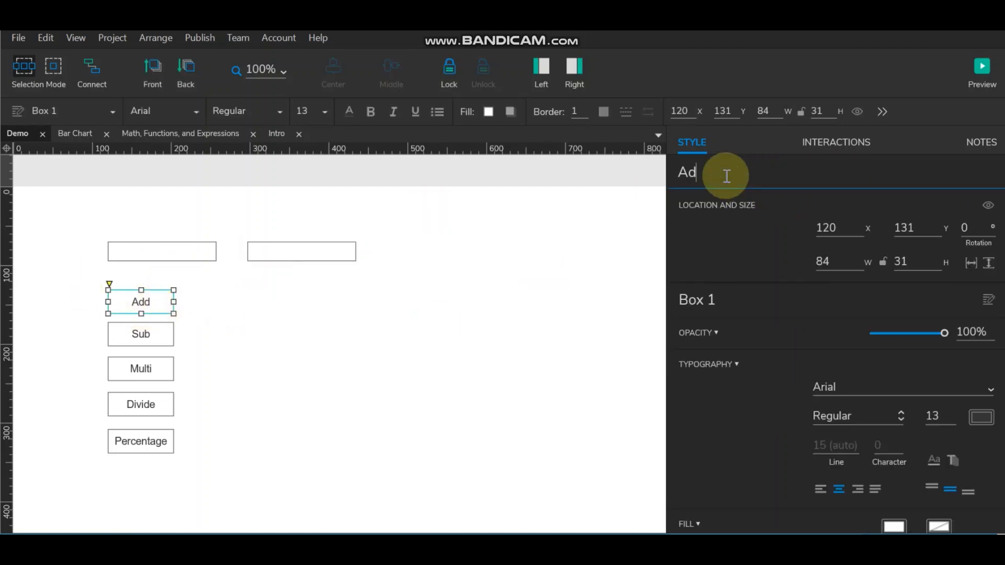
click(158, 331)
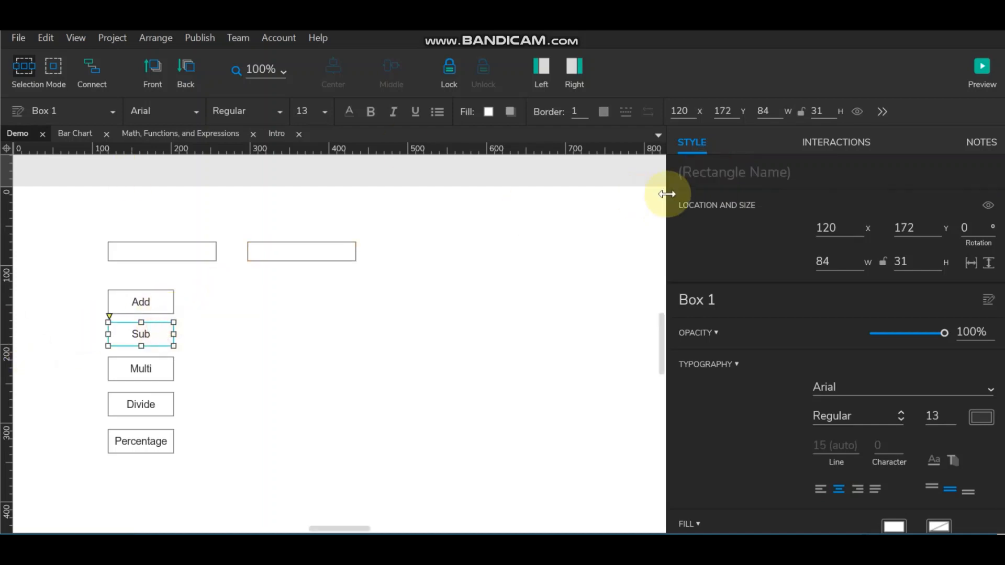
click(705, 178)
text(Su)
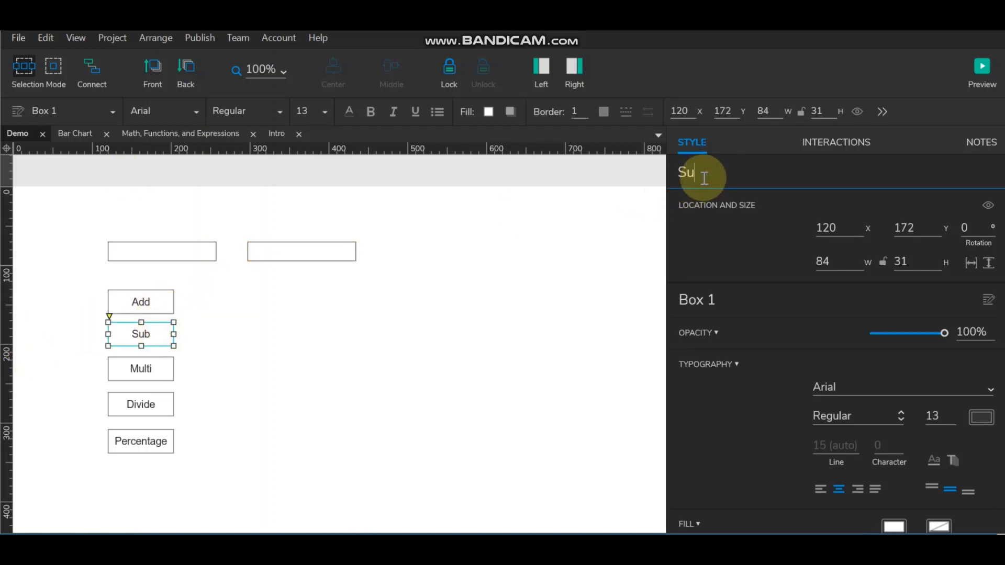
text(b)
Name the Multi box Multi and the Divide box Divide, dismissing the Java update notification.
click(141, 373)
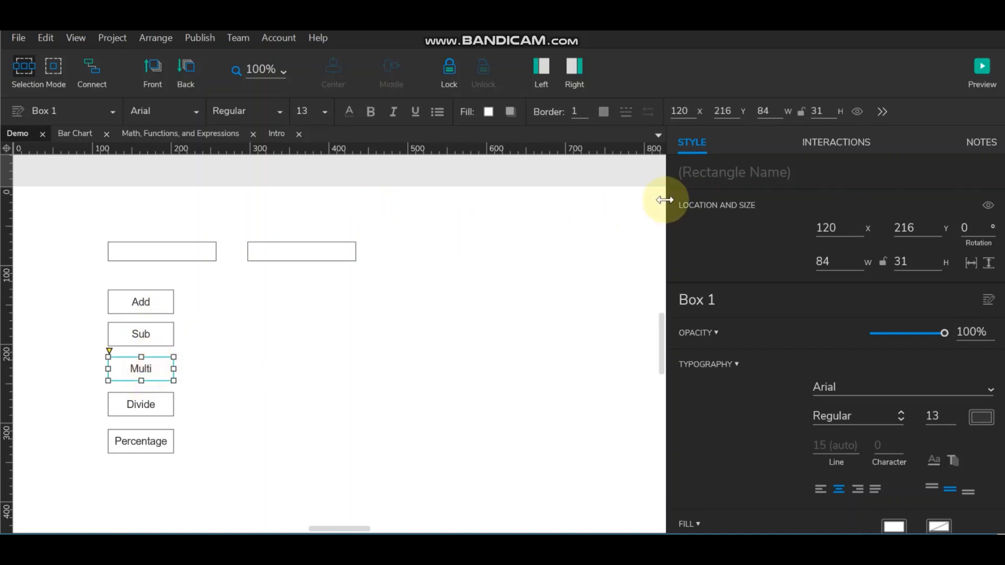
click(725, 166)
text(Multi)
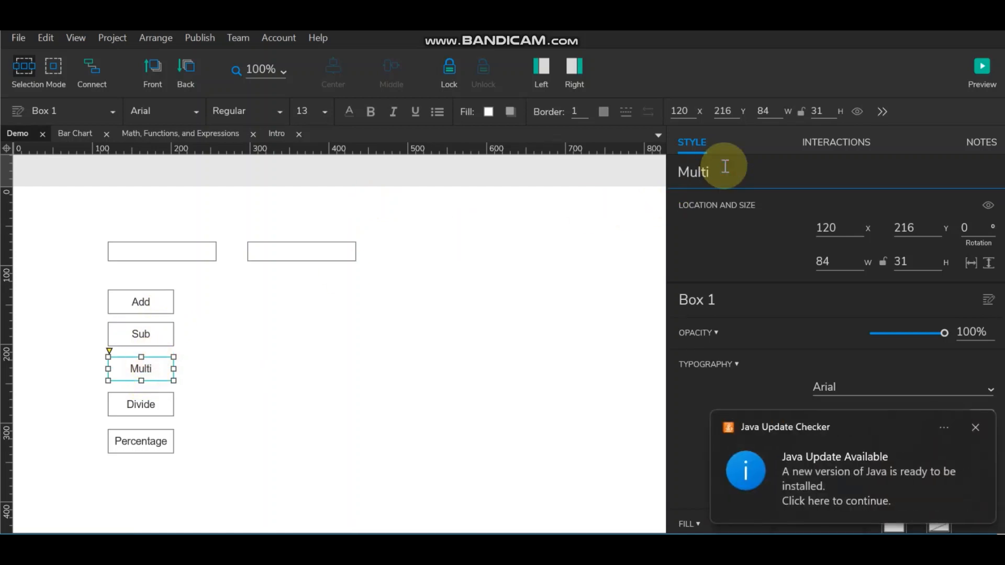
click(975, 427)
click(134, 404)
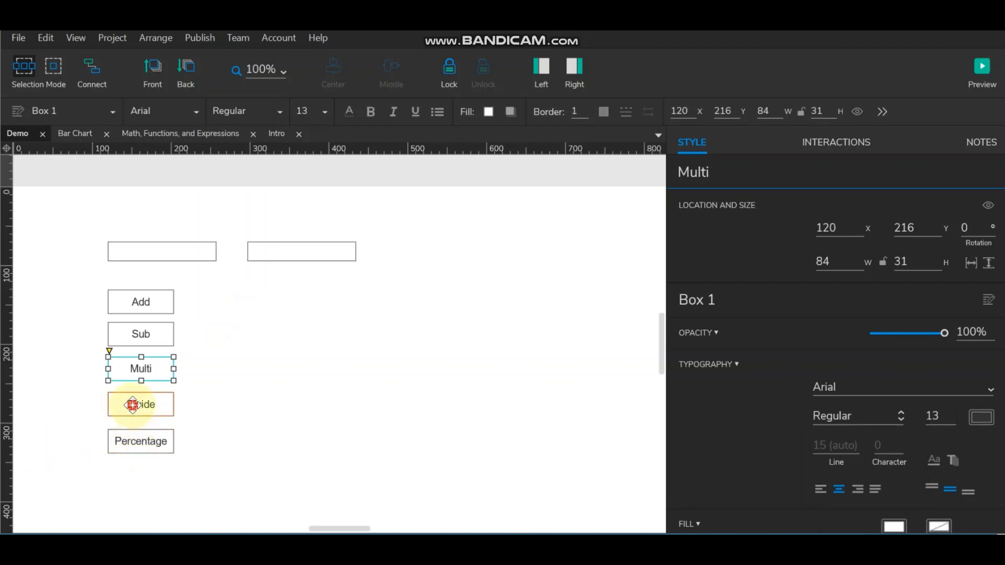
click(695, 172)
text(D)
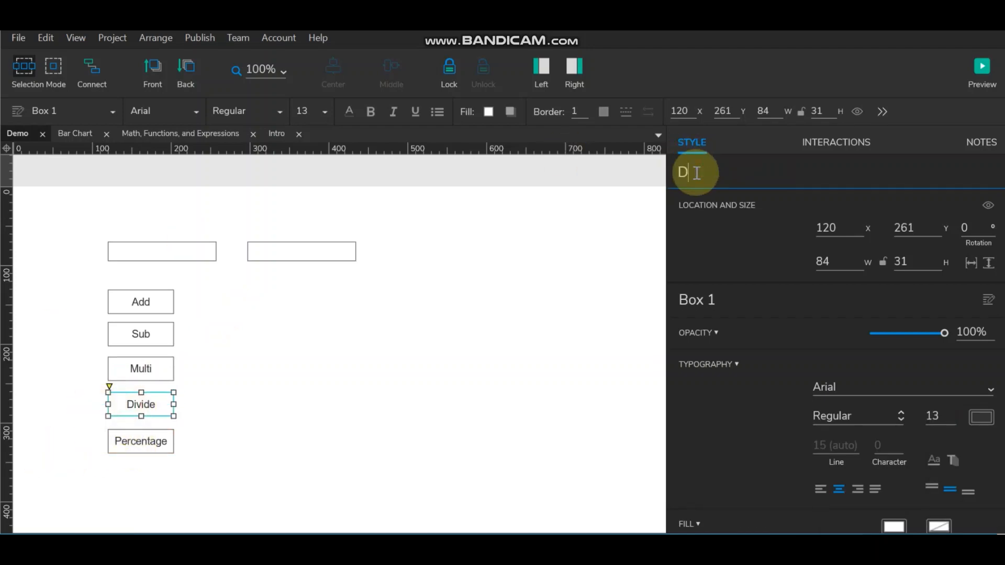
text(ivide)
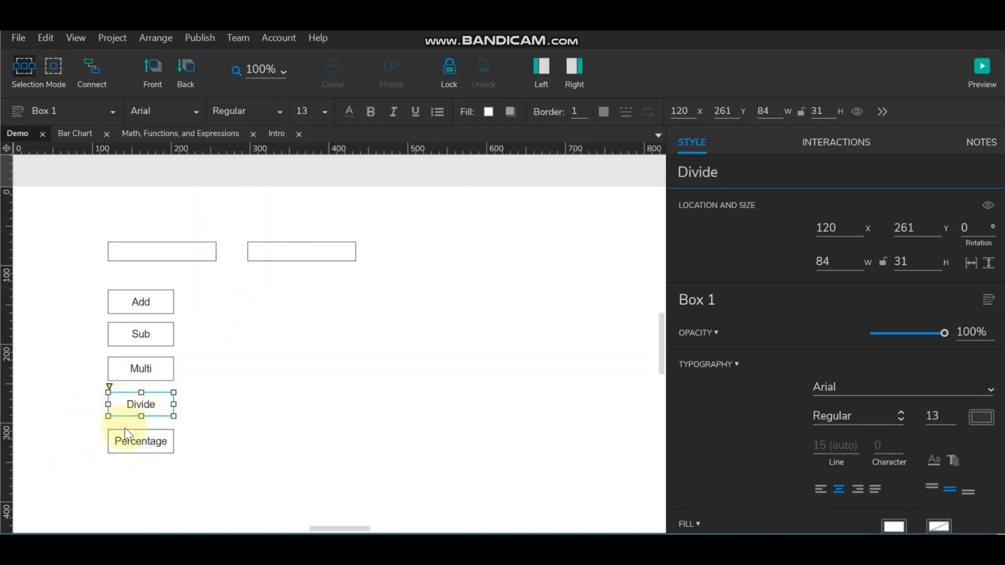
Name the Percentage box Percent and deselect it.
click(128, 441)
click(746, 172)
text(P)
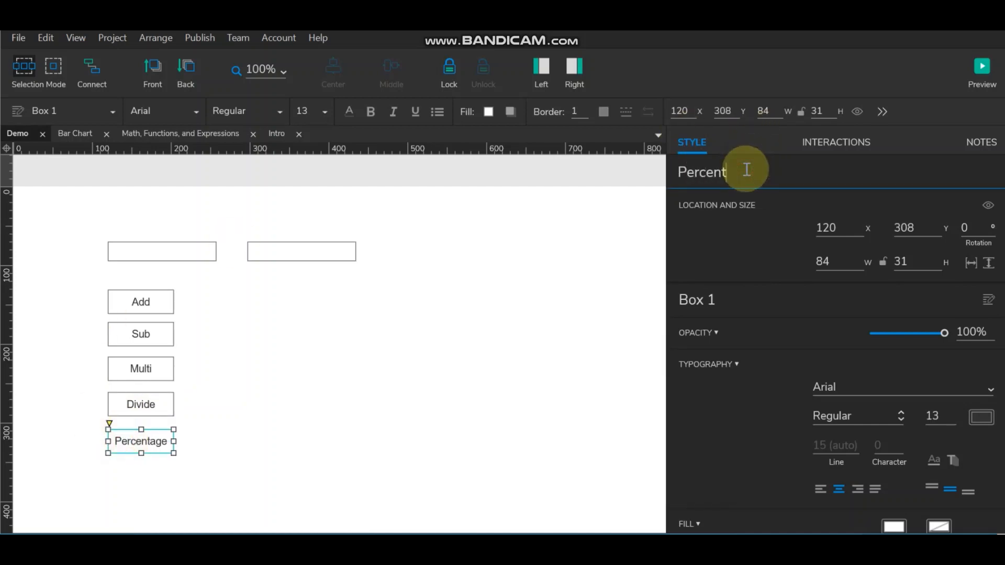
text(ercent)
click(358, 338)
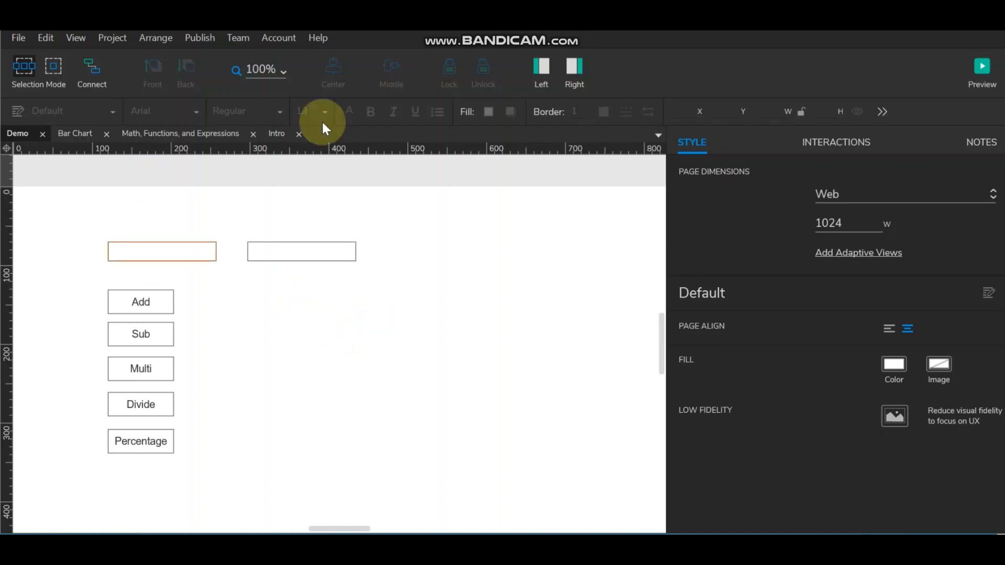
click(574, 67)
click(540, 63)
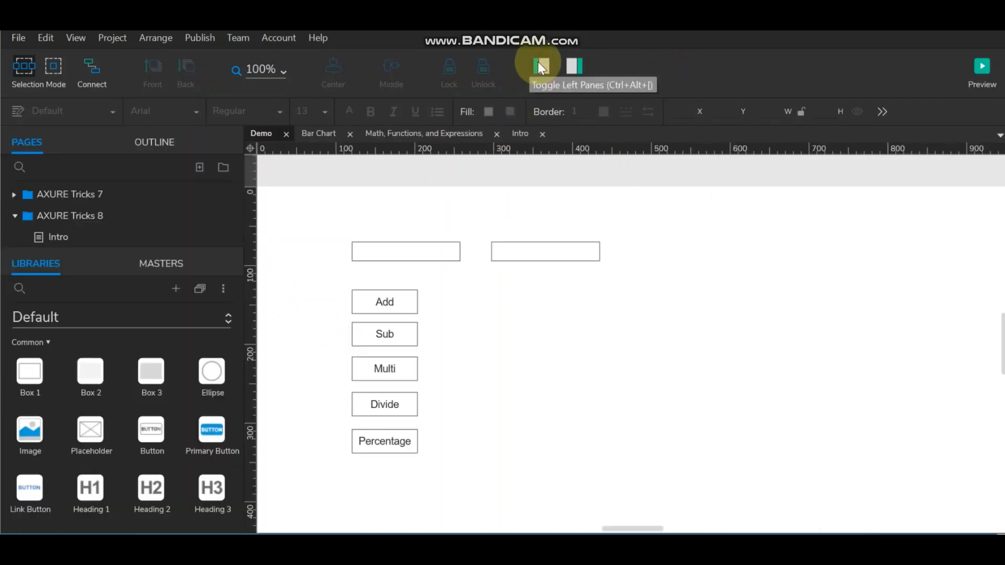
click(539, 64)
click(573, 68)
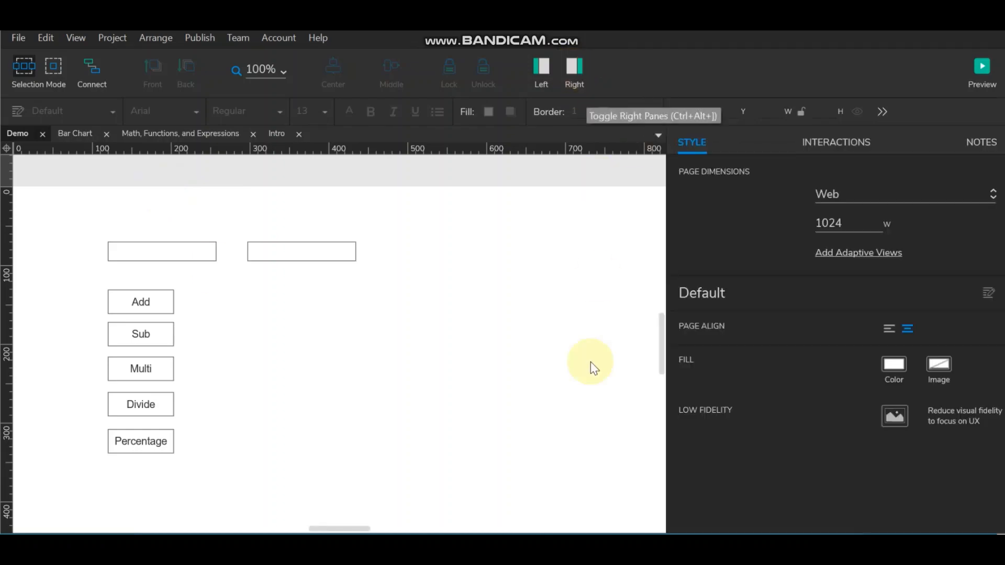
Preview the Demo page in the browser, try both text fields, and return to the page design.
click(989, 74)
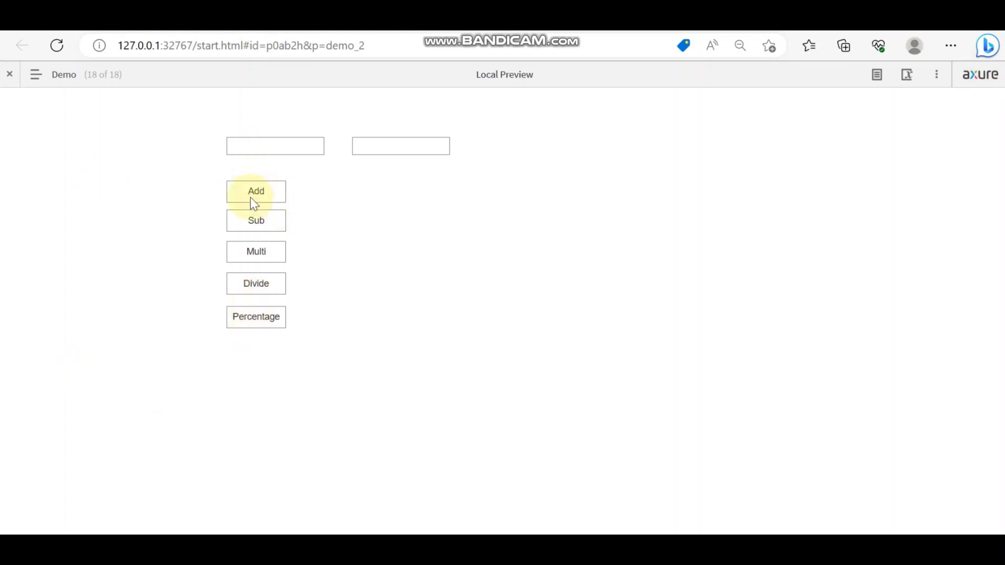
click(274, 152)
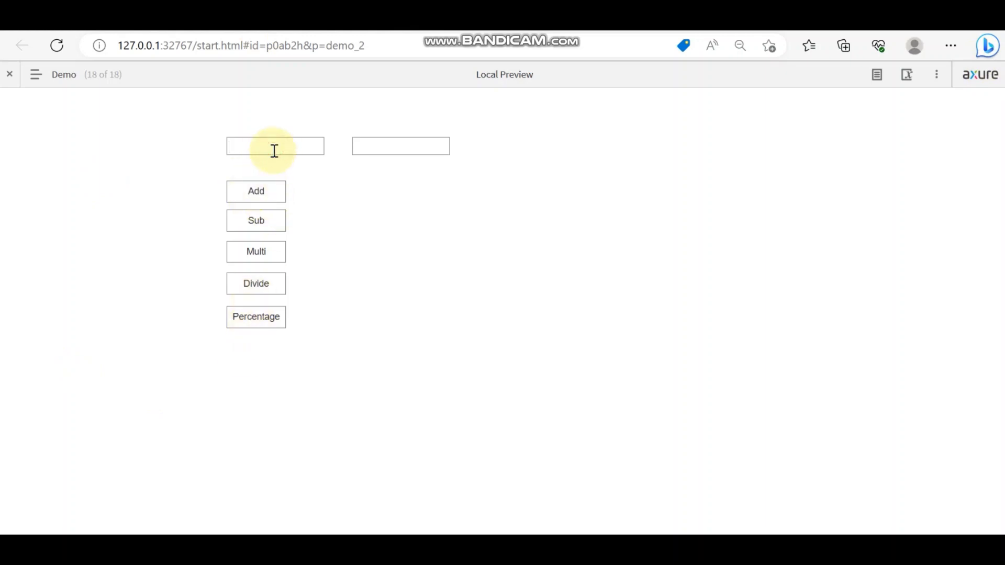
click(396, 142)
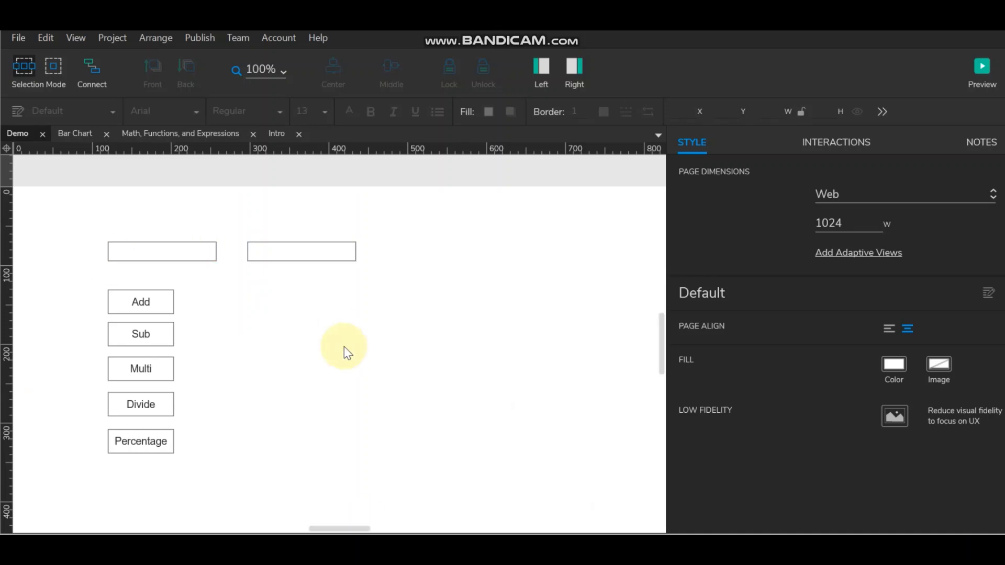
click(343, 348)
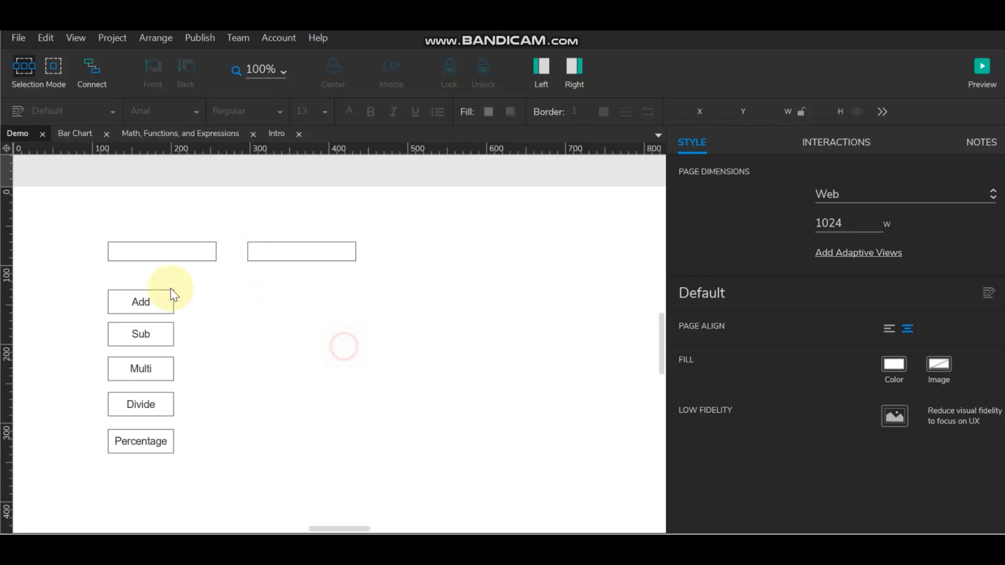
Place a copy of the EnterValueB text field beside it at about x 473, y 70, and name it Result.
click(314, 252)
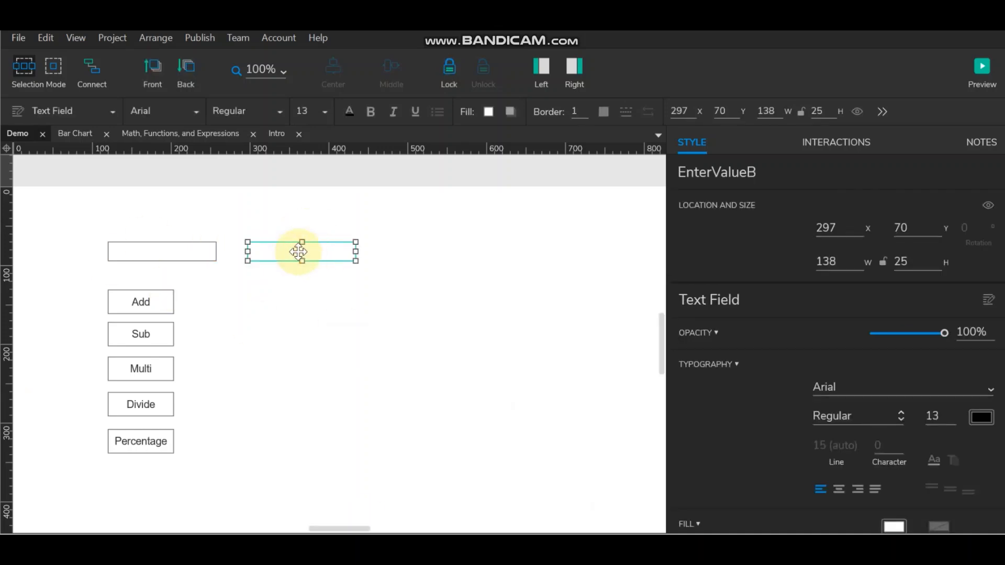
drag(299, 253, 440, 255)
click(779, 172)
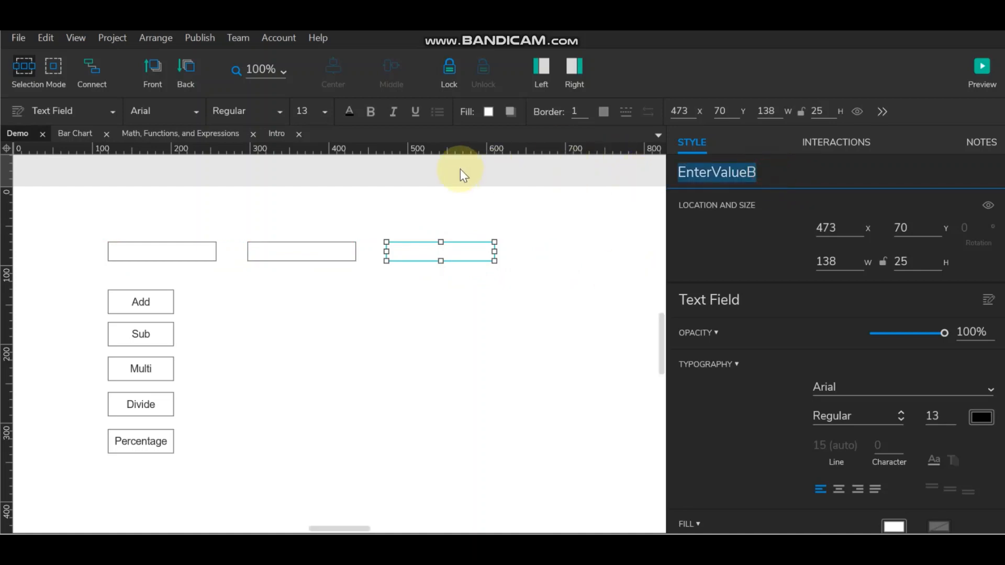
text(Resul)
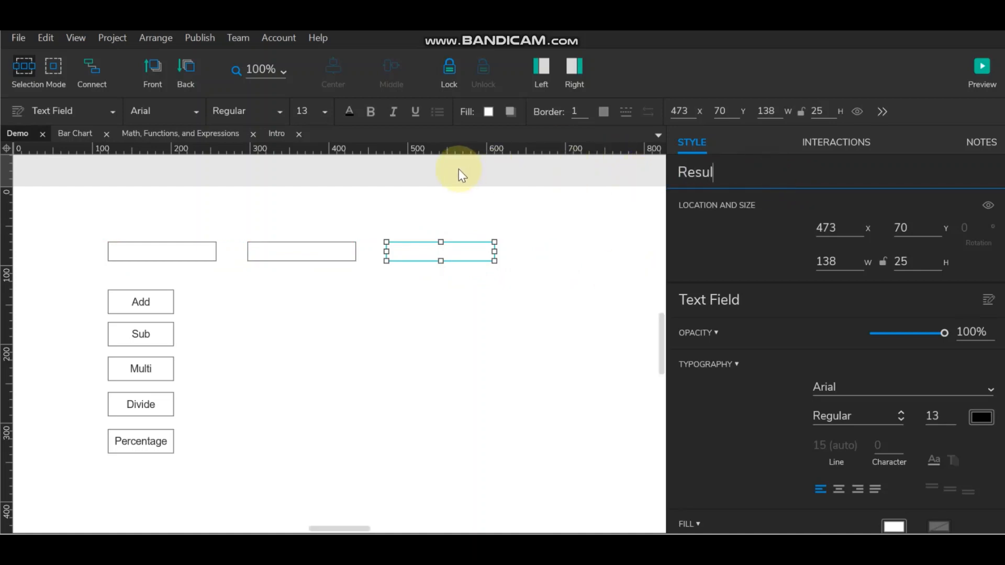
text(t)
click(139, 409)
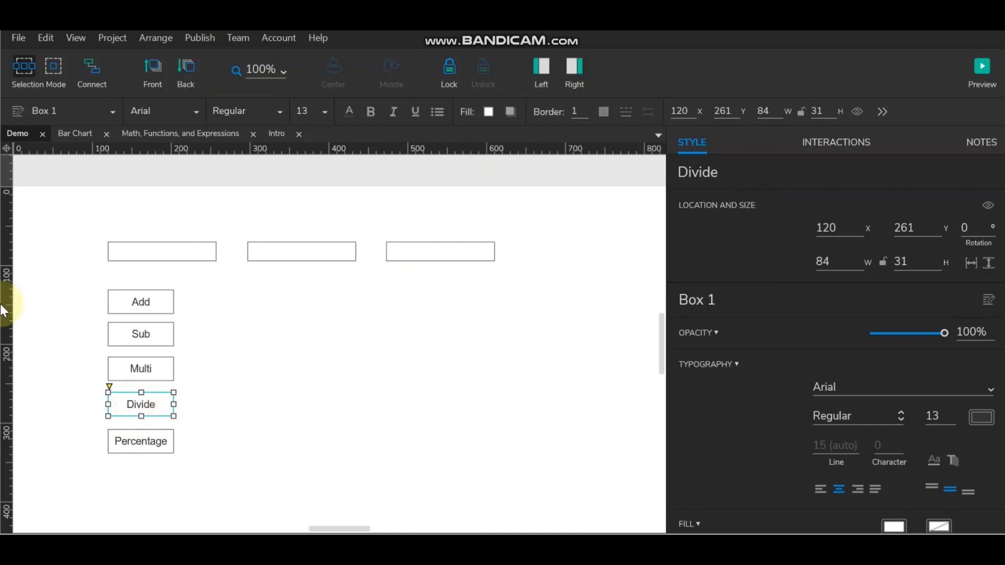
click(217, 301)
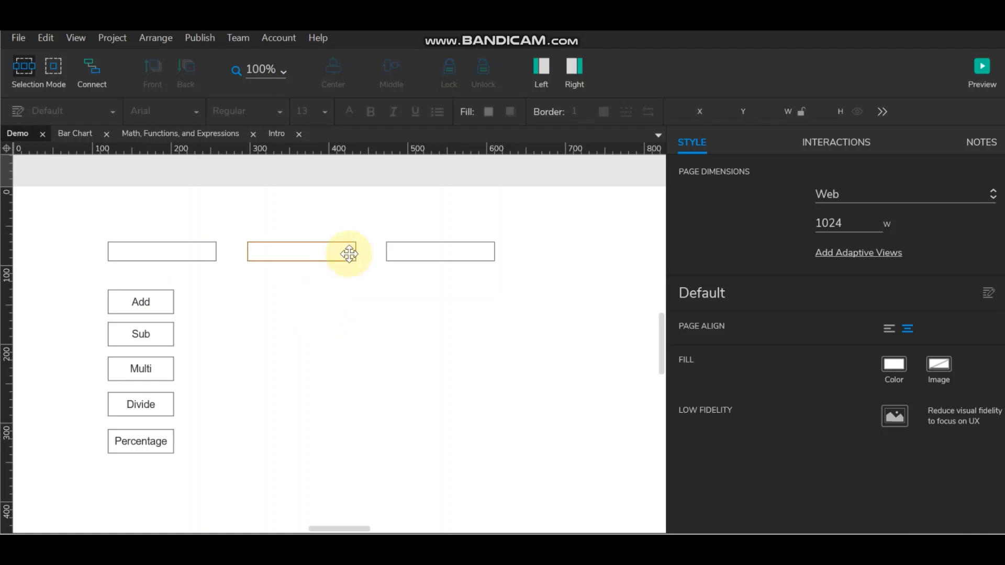
Add a Click or Tap event without actions to the Add box and open it in the Interaction Editor.
click(156, 300)
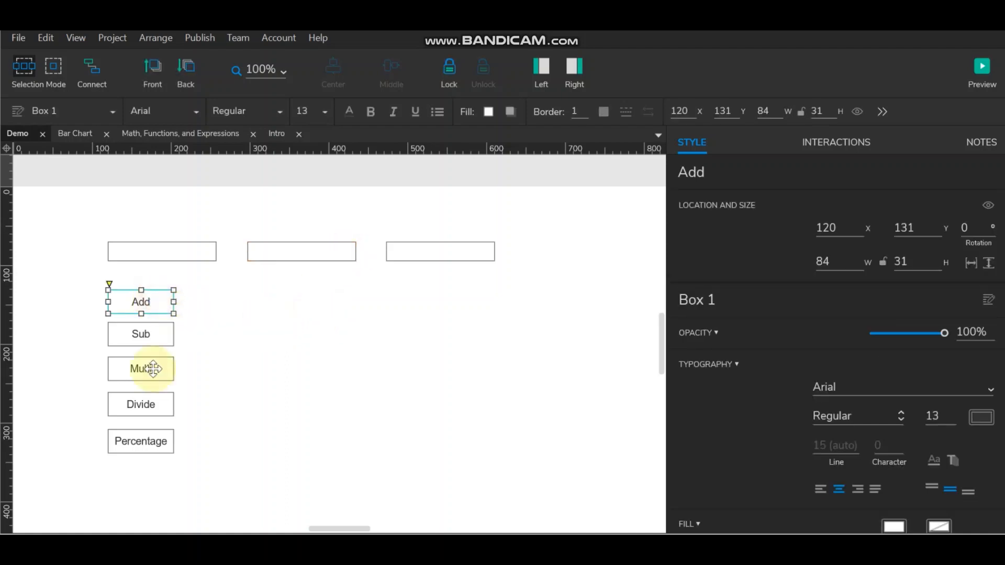
click(844, 147)
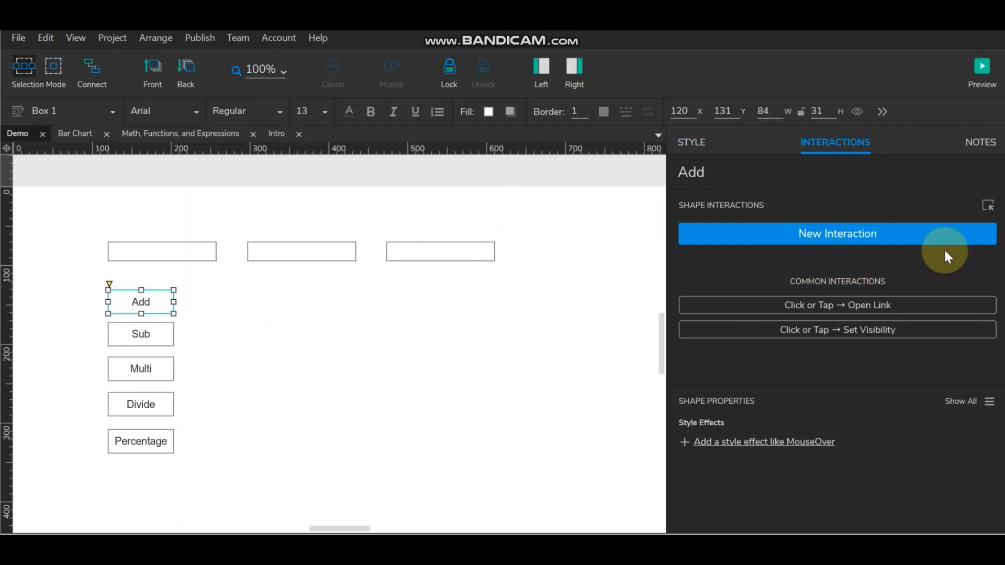
click(859, 235)
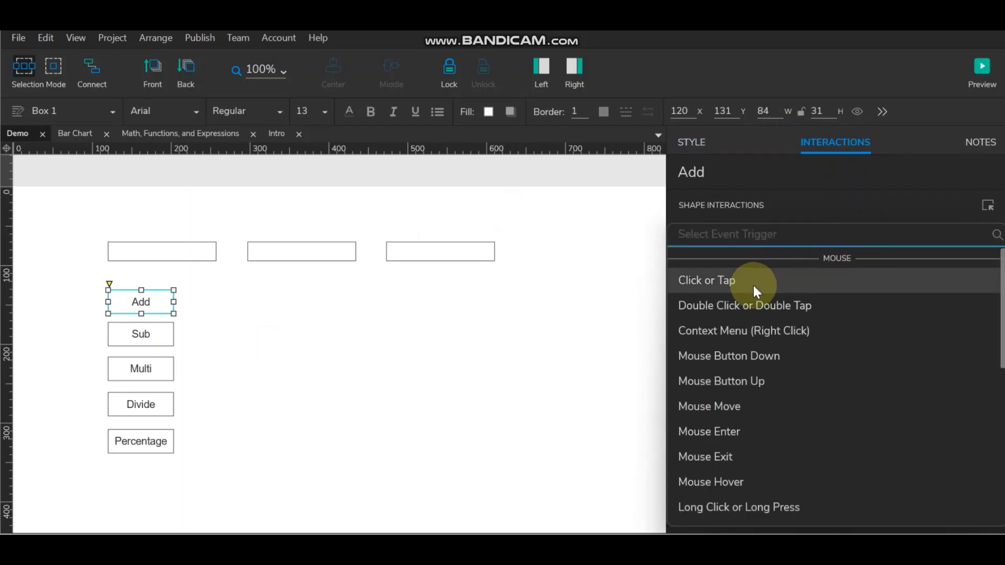
click(752, 283)
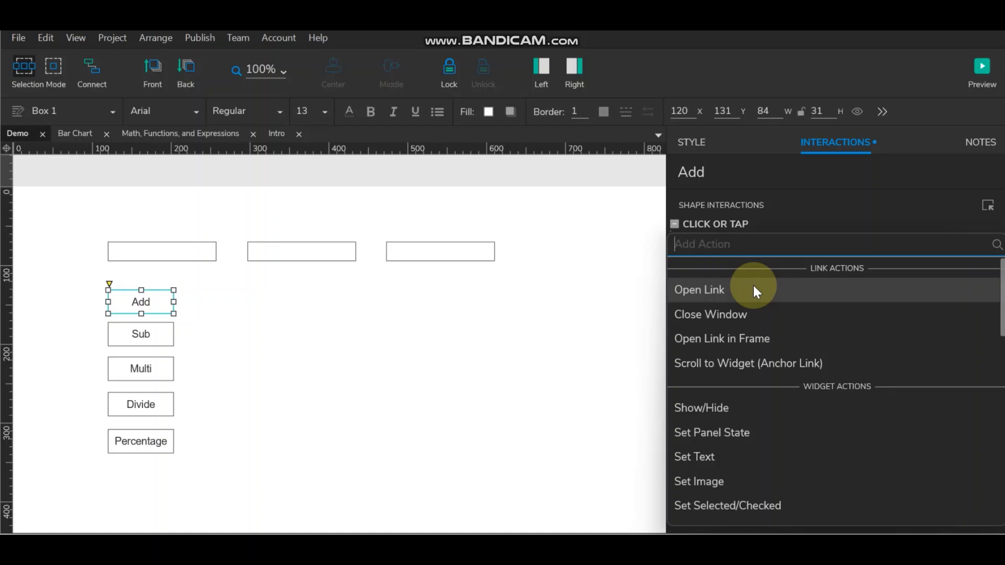
click(722, 224)
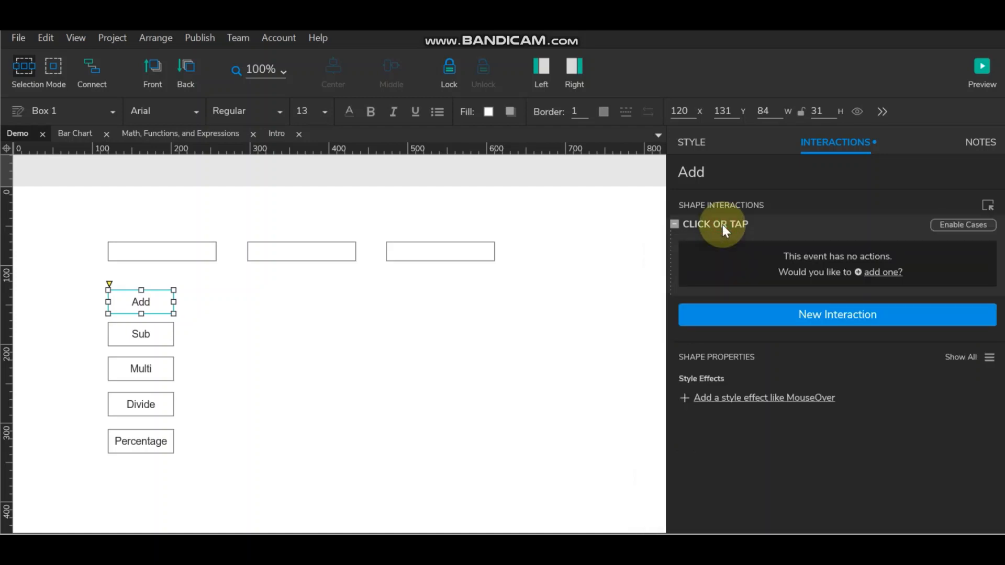
double_click(722, 225)
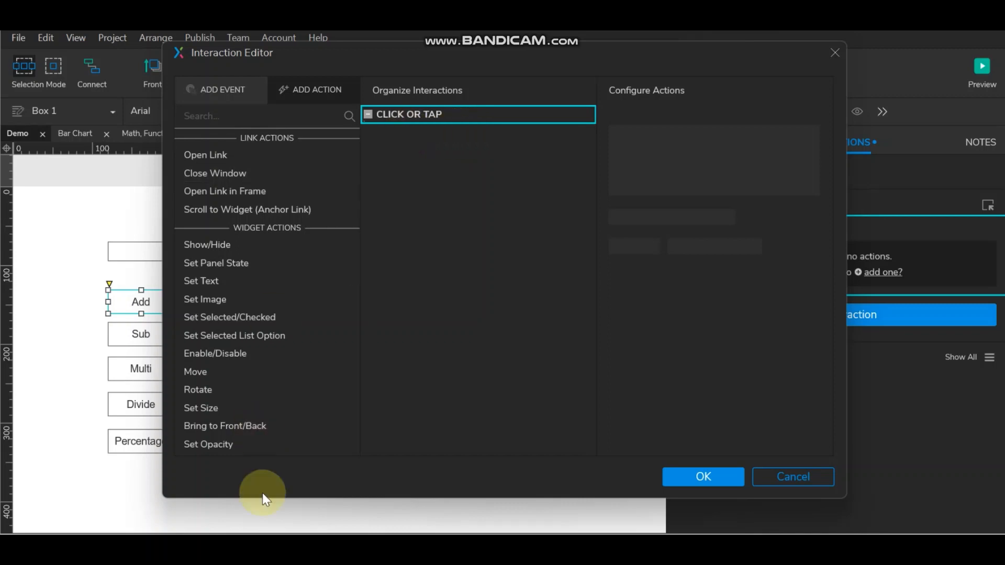
Add a Set Variable Value action to the Click or Tap event and review the list of global variables.
scroll(266, 399, down, 8)
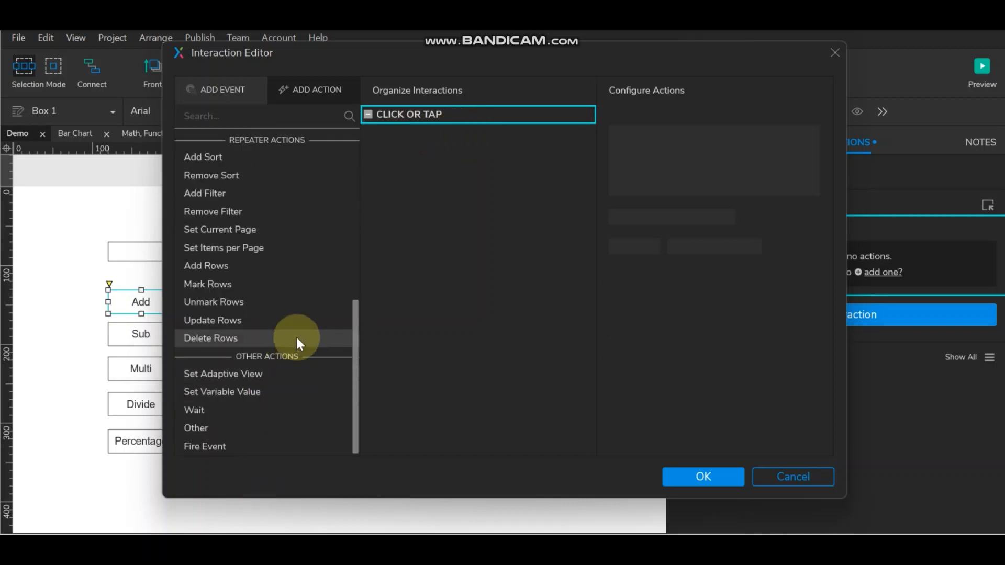
click(268, 391)
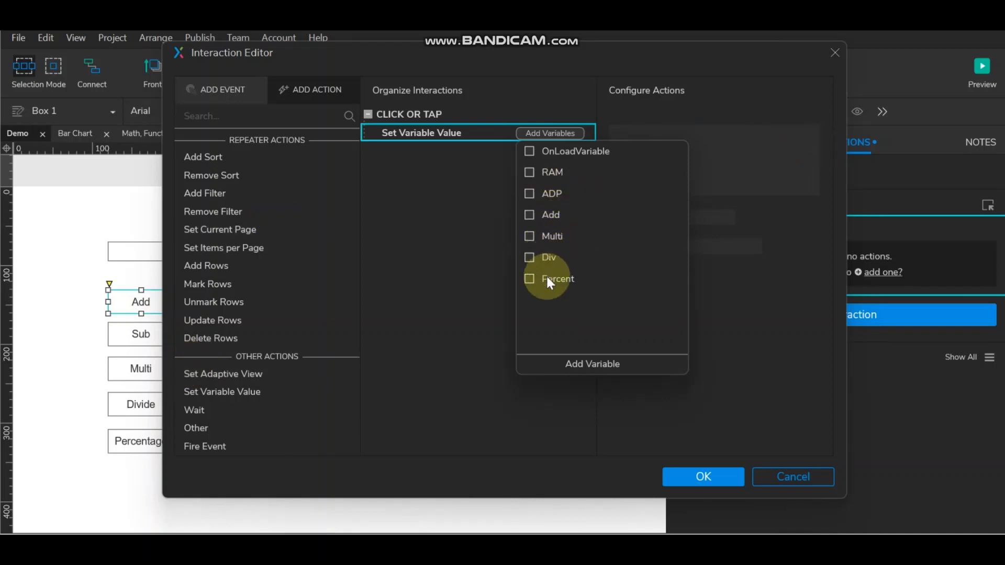
click(599, 360)
scroll(427, 294, down, 1)
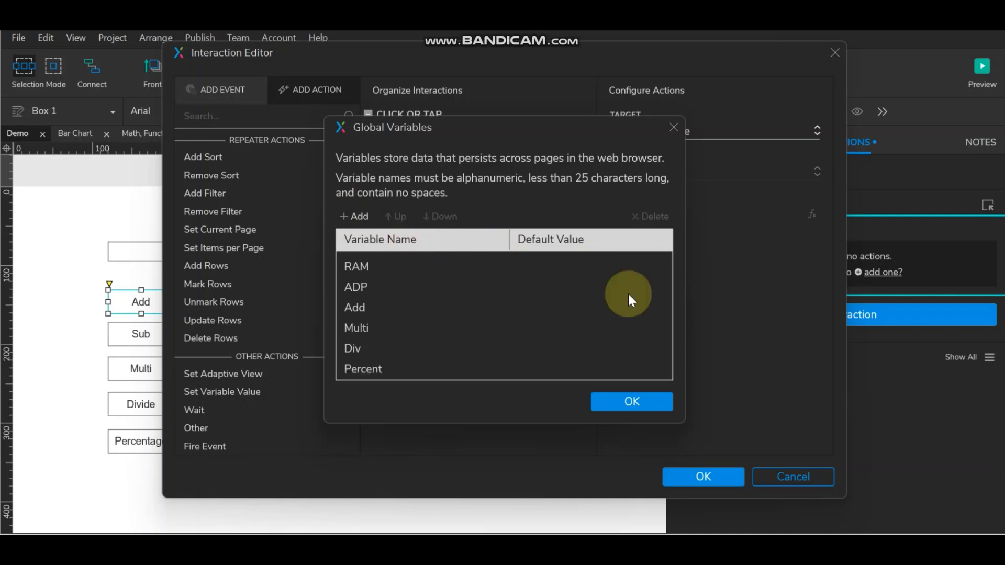
click(643, 402)
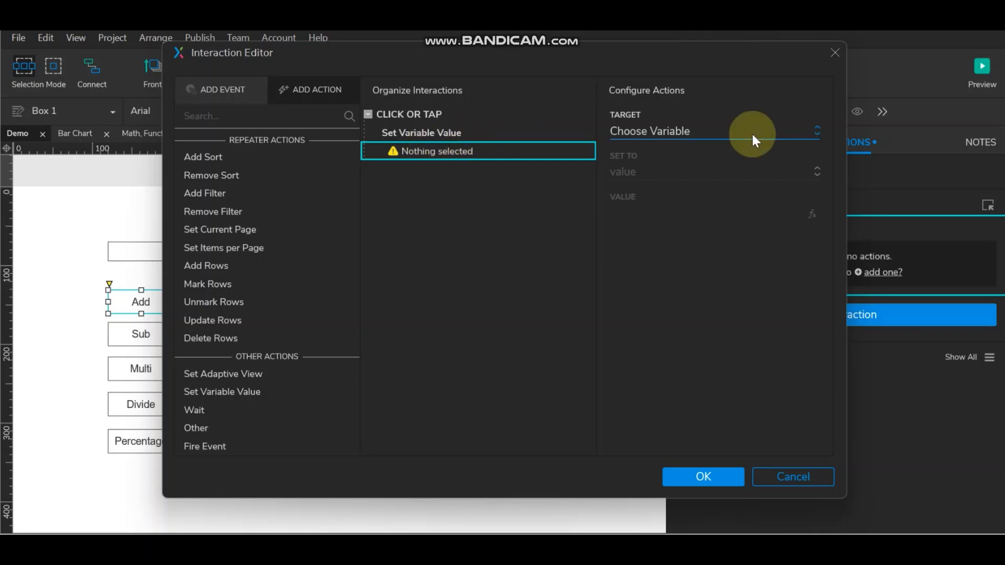
Target the global variable Add in the Set Variable Value action and open its value expression for editing.
click(681, 132)
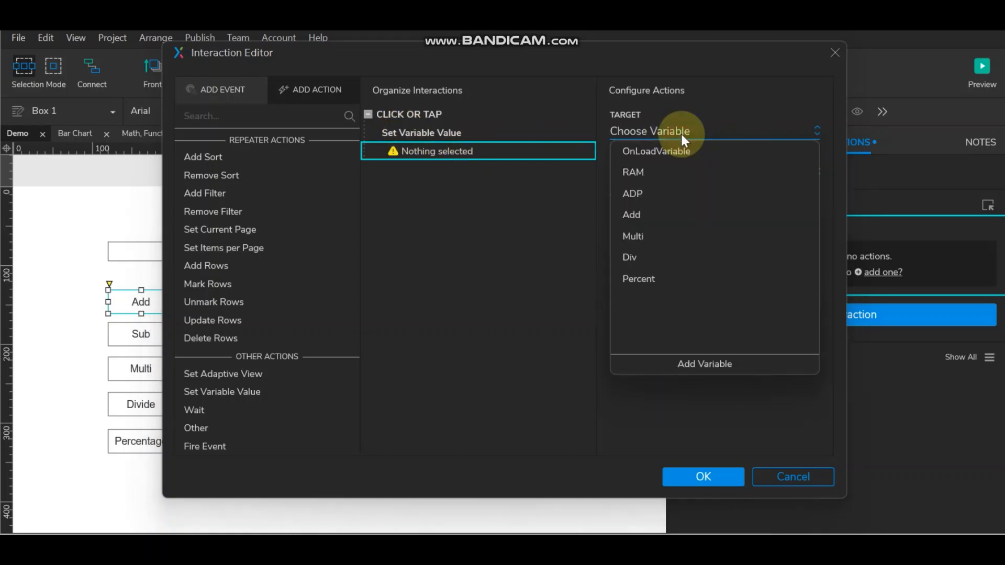
click(635, 216)
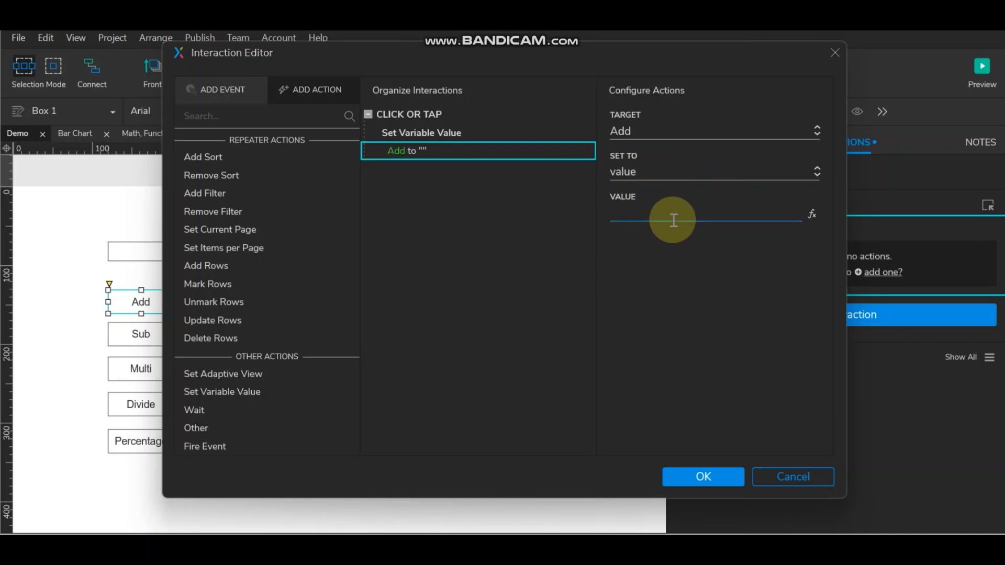
click(812, 213)
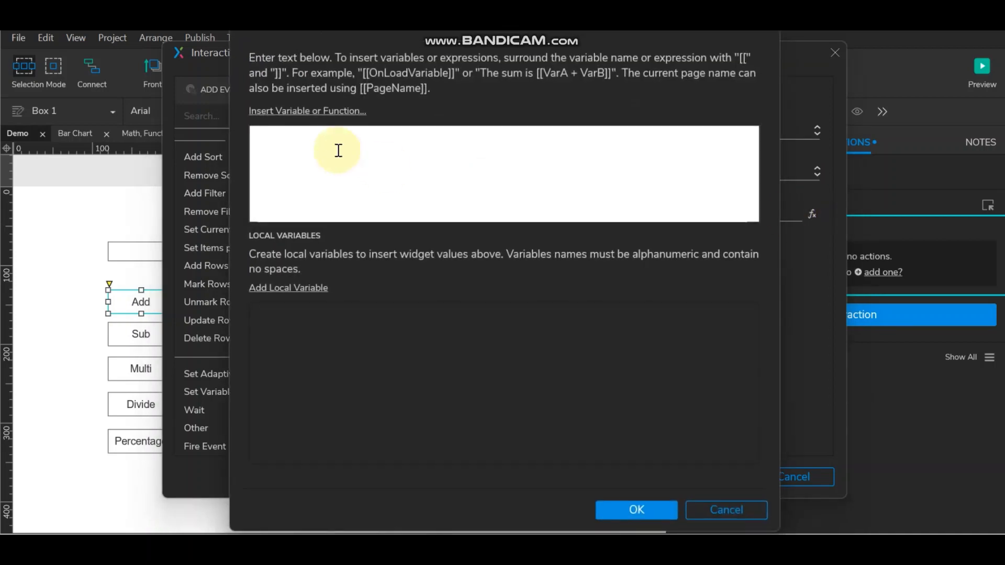
Create a local variable named A that holds the text on the EnterValueA widget.
click(298, 287)
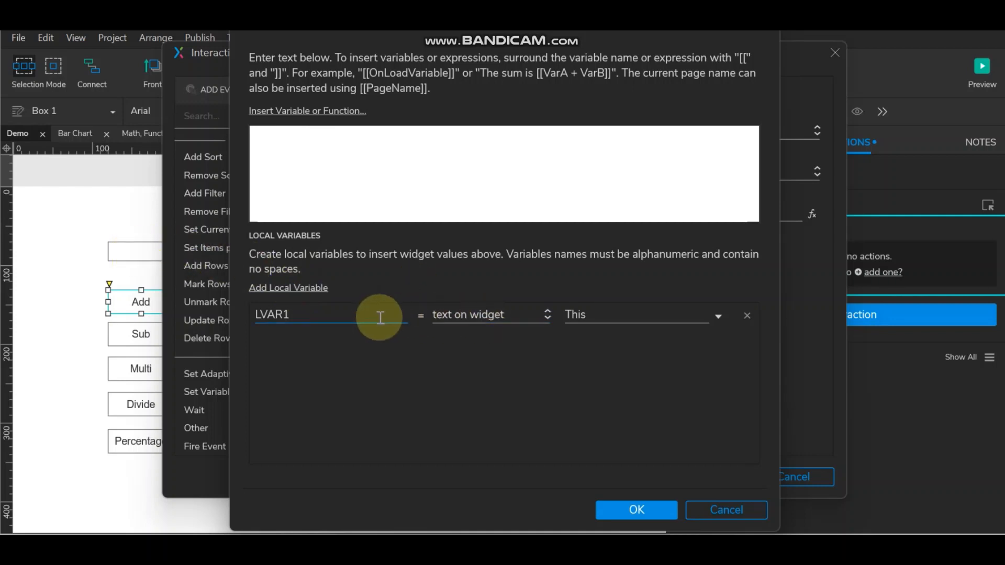
click(577, 316)
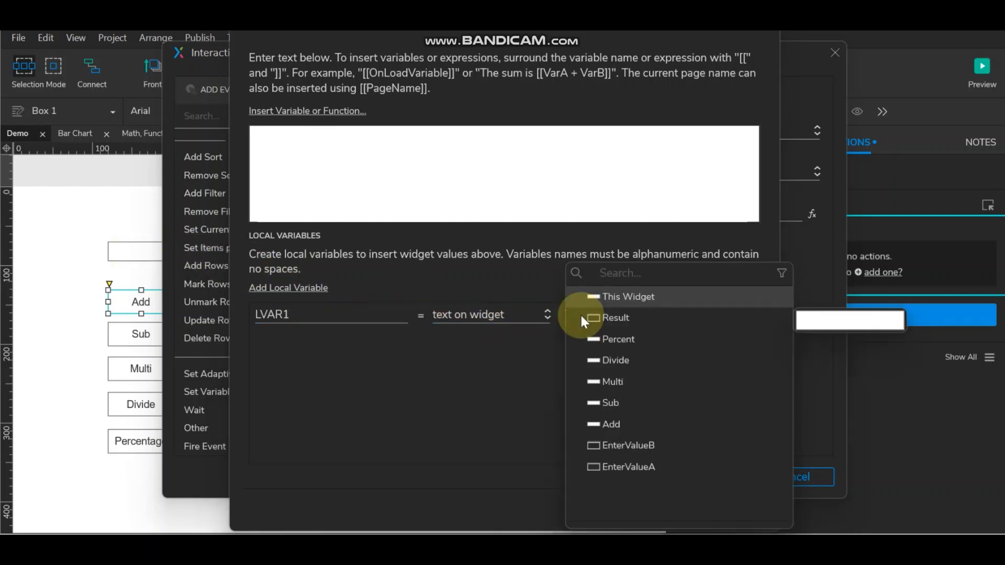
click(614, 467)
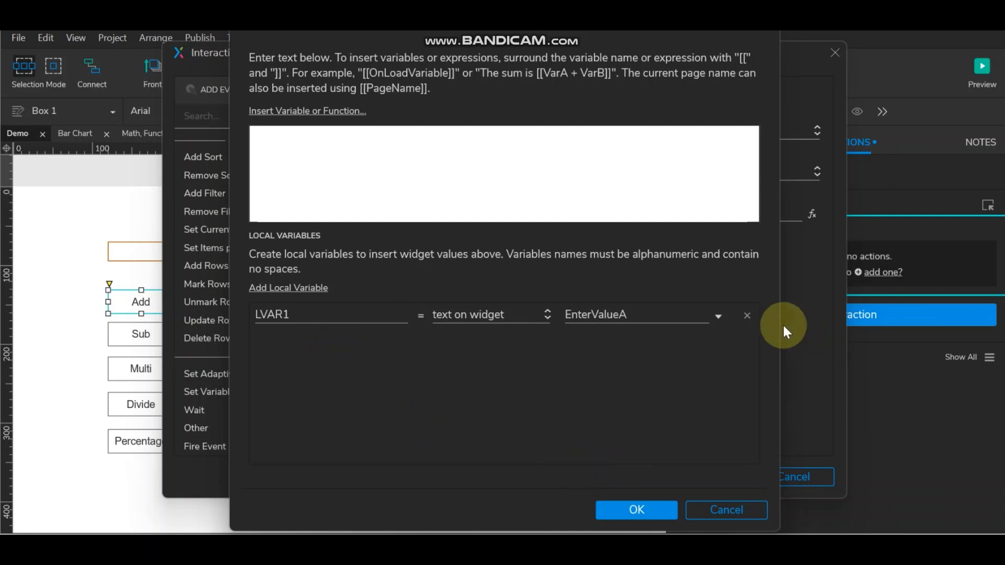
drag(293, 314, 192, 320)
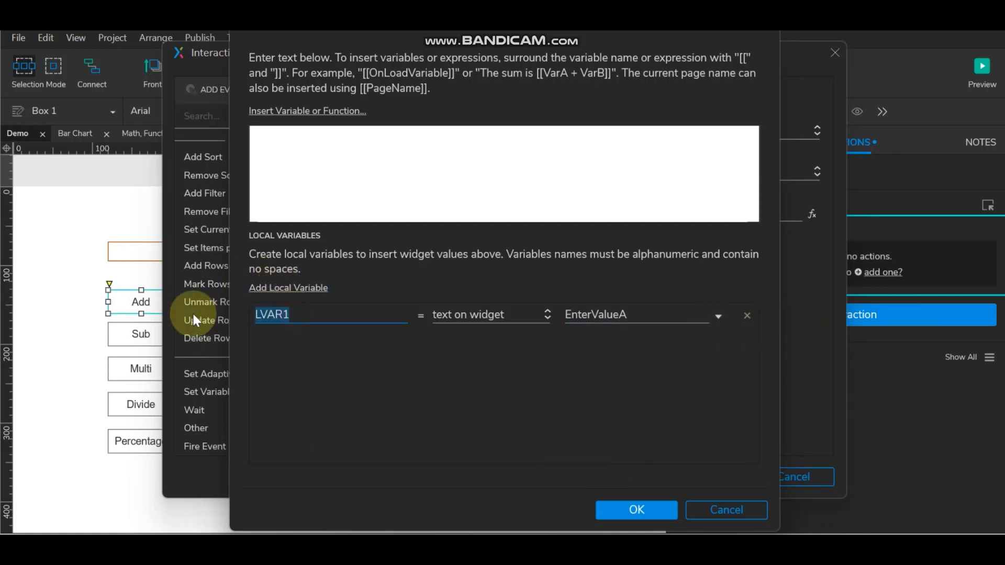
text(A)
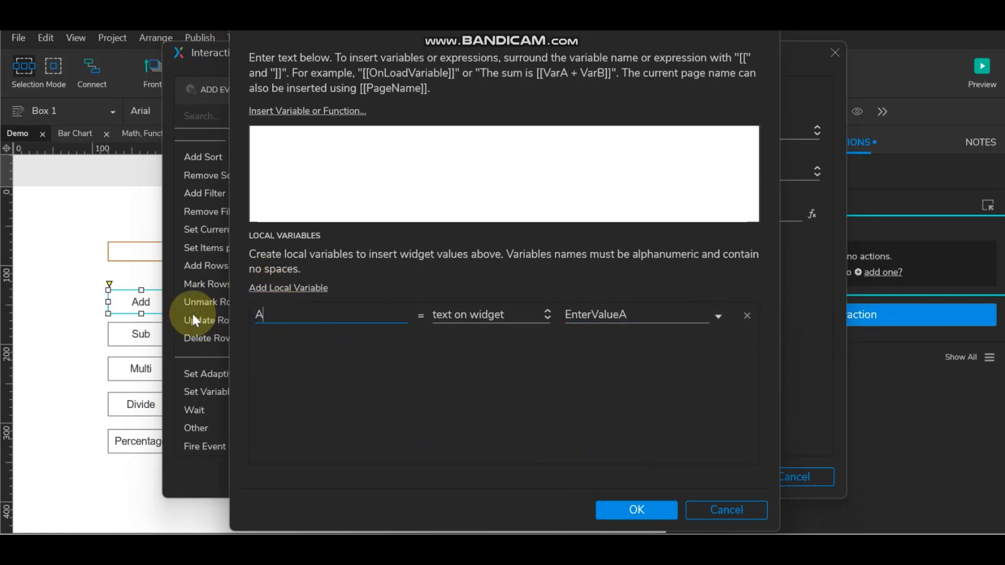
Create a second local variable named B that holds the text on the EnterValueB widget.
click(290, 288)
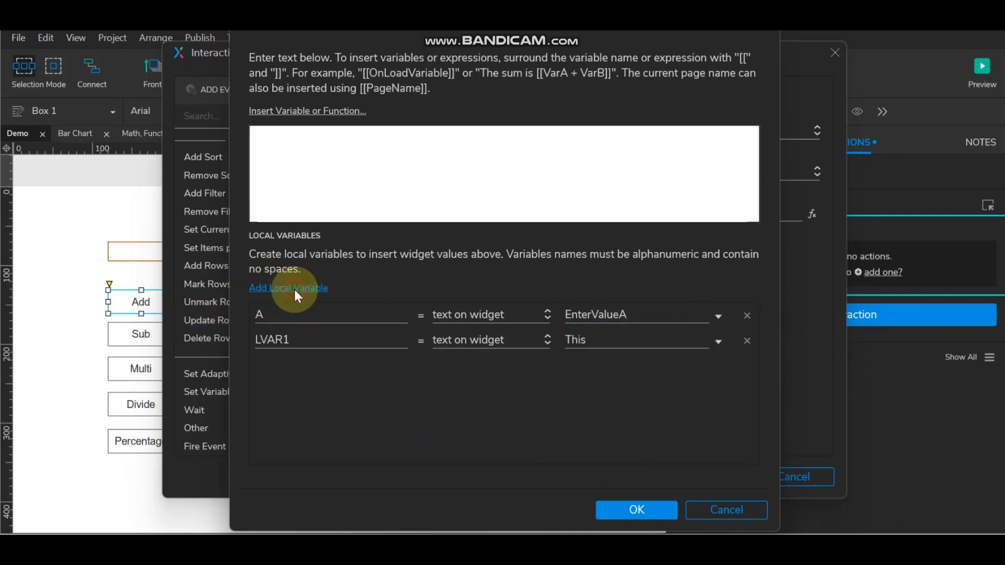
click(635, 343)
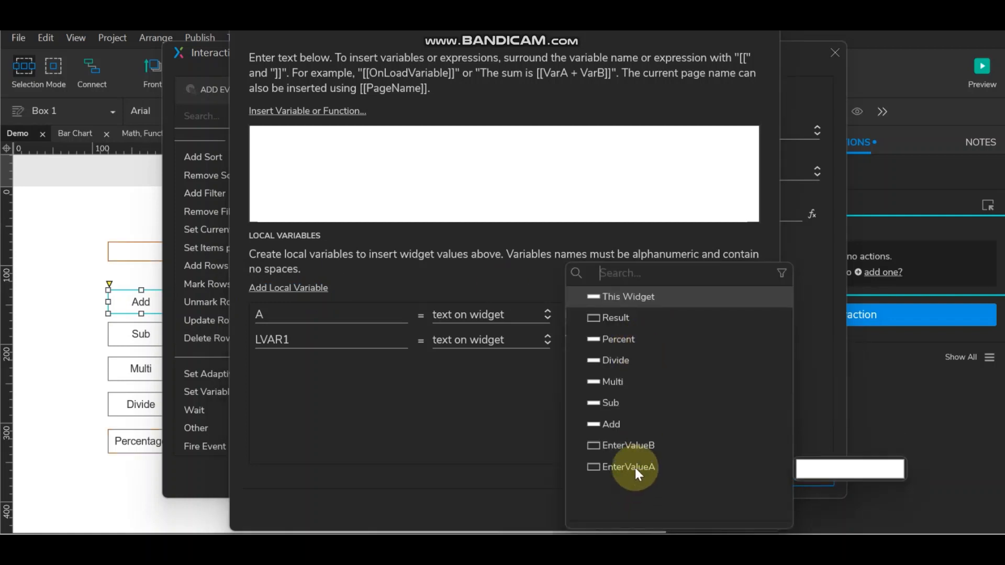
click(636, 446)
double_click(277, 340)
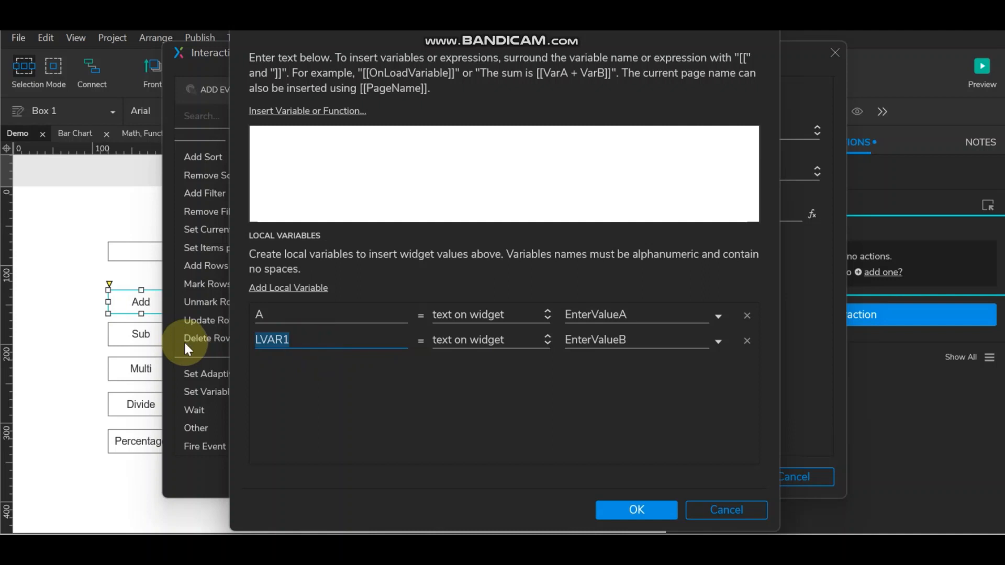
text(B)
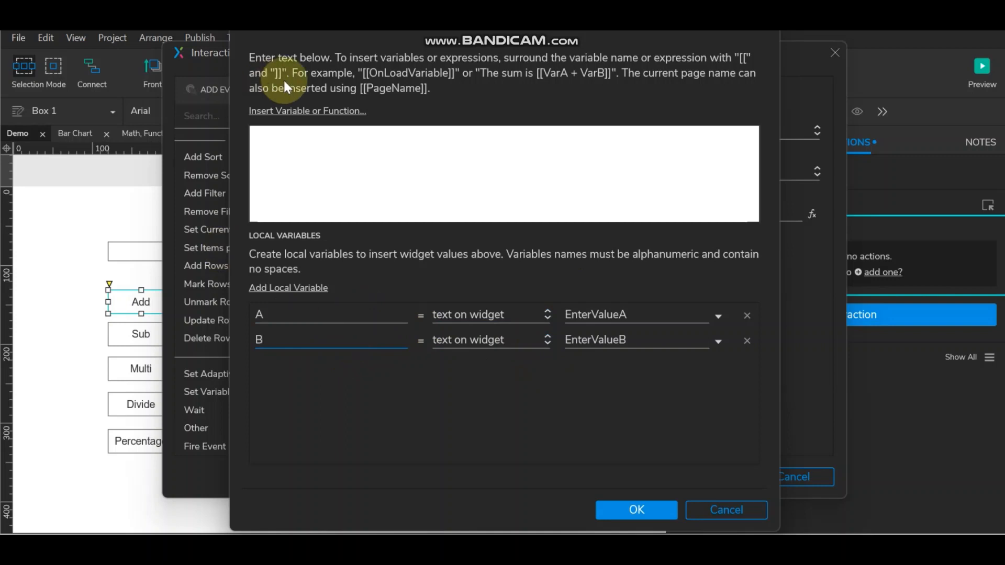
Start the value expression with local variable A followed by the Math + operator inside the brackets.
click(290, 111)
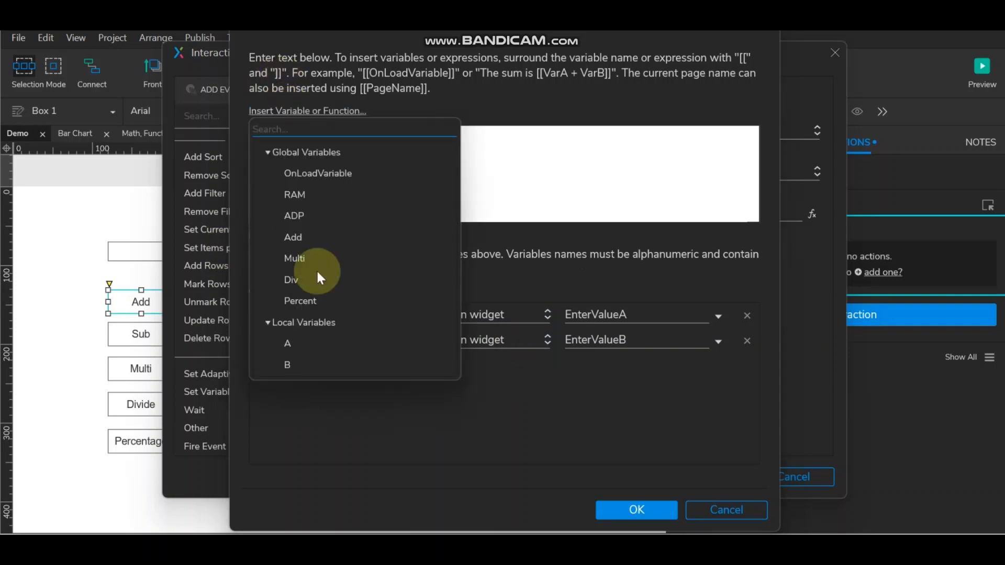
scroll(350, 296, down, 3)
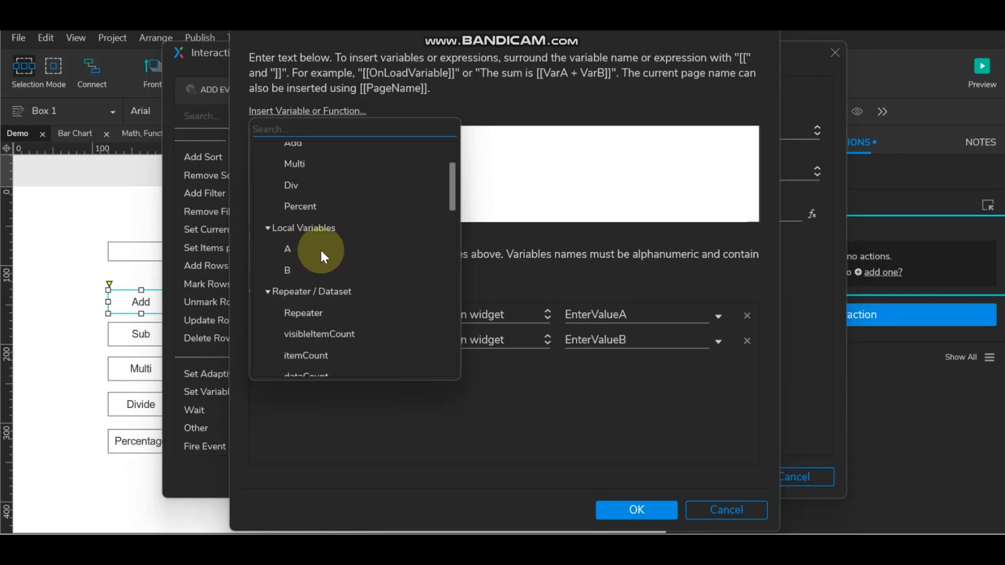
click(290, 250)
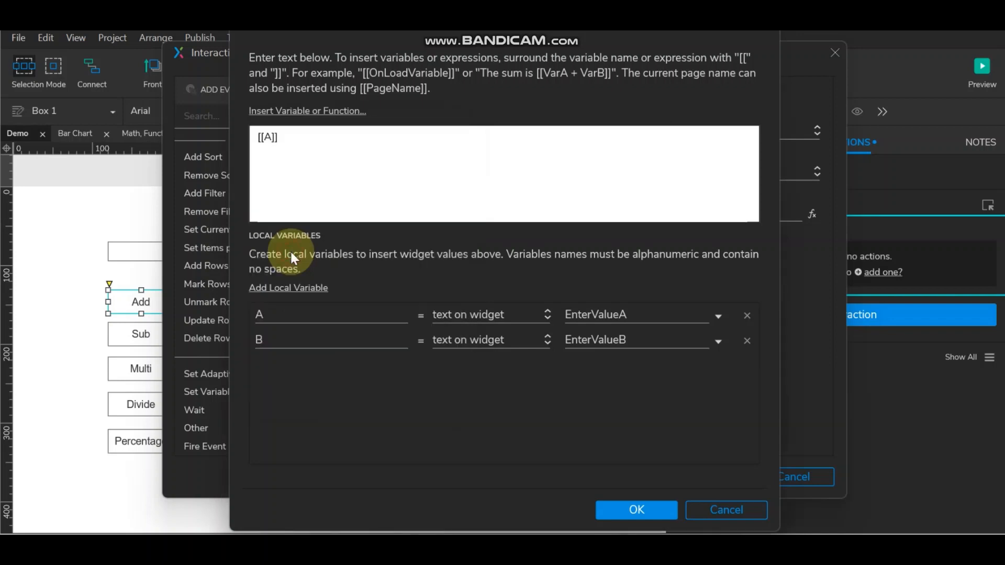
click(272, 137)
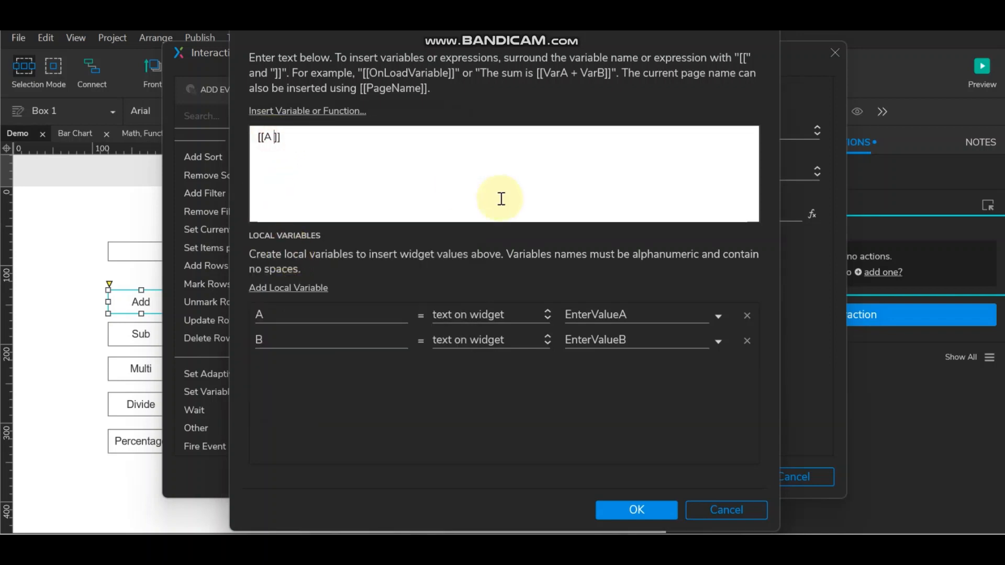
click(306, 111)
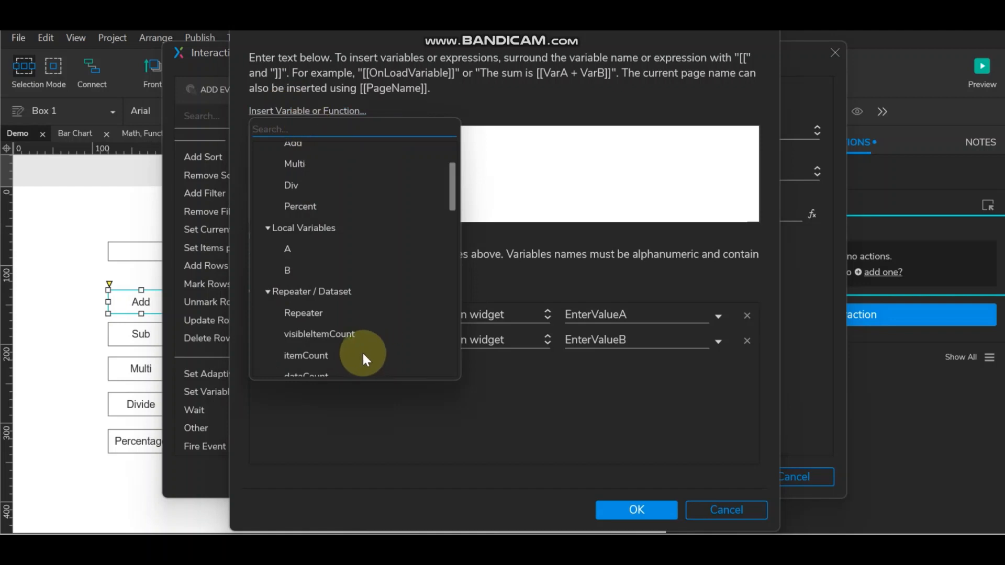
scroll(334, 335, down, 3)
scroll(332, 331, down, 3)
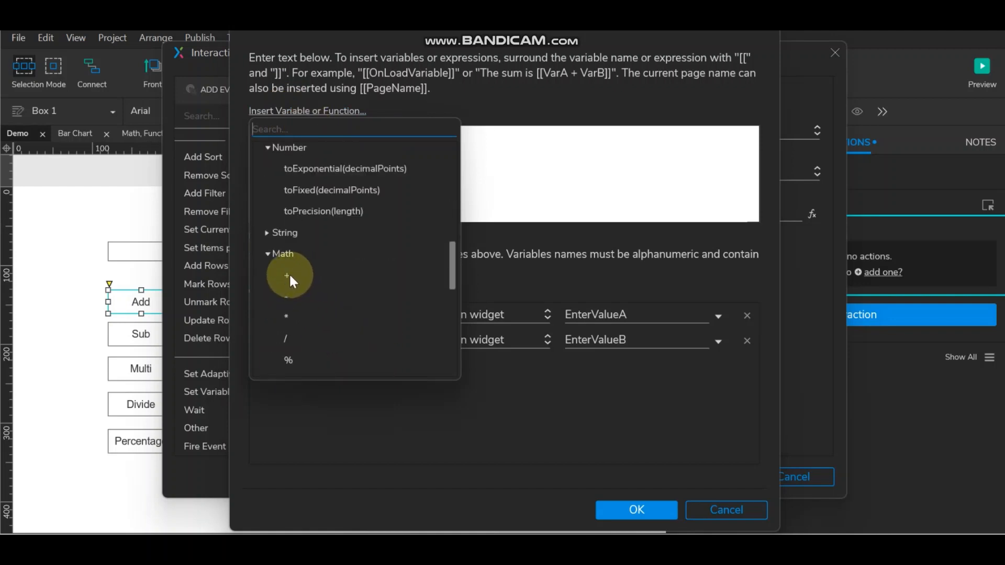
click(289, 274)
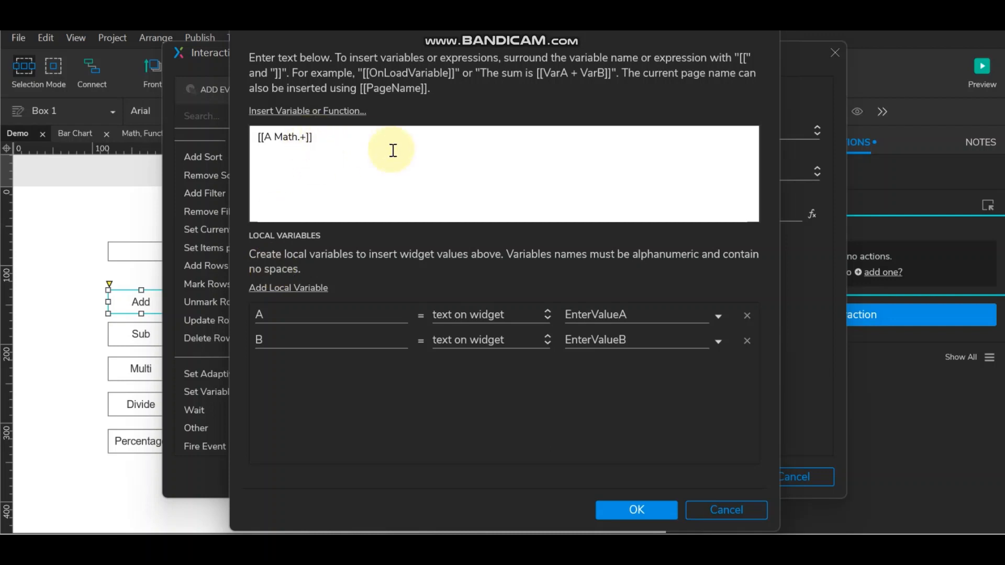
Append local variable B, remove the "Math." prefix and the space so the expression reads [[A+B]], and accept it.
click(314, 110)
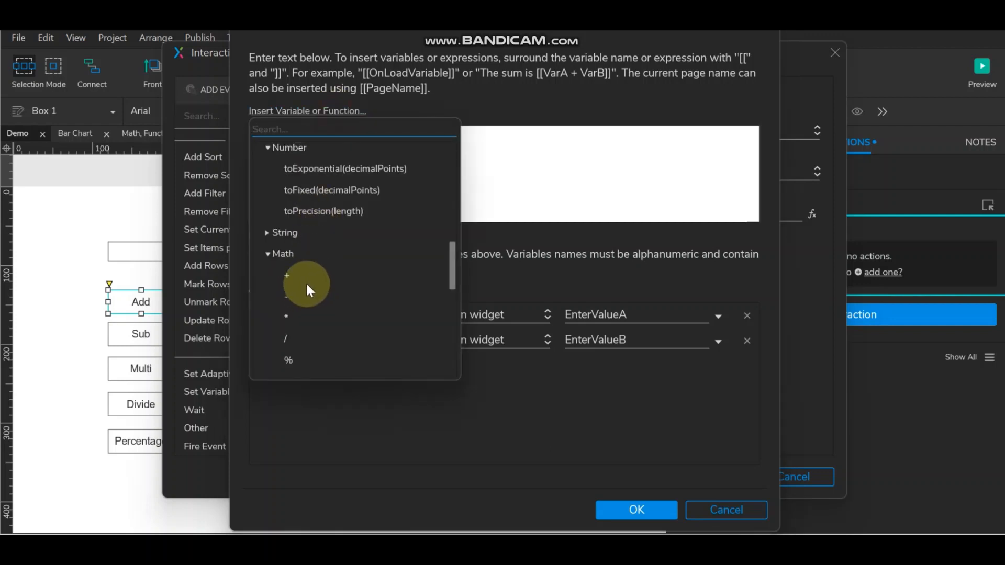
scroll(305, 282, down, 3)
click(291, 263)
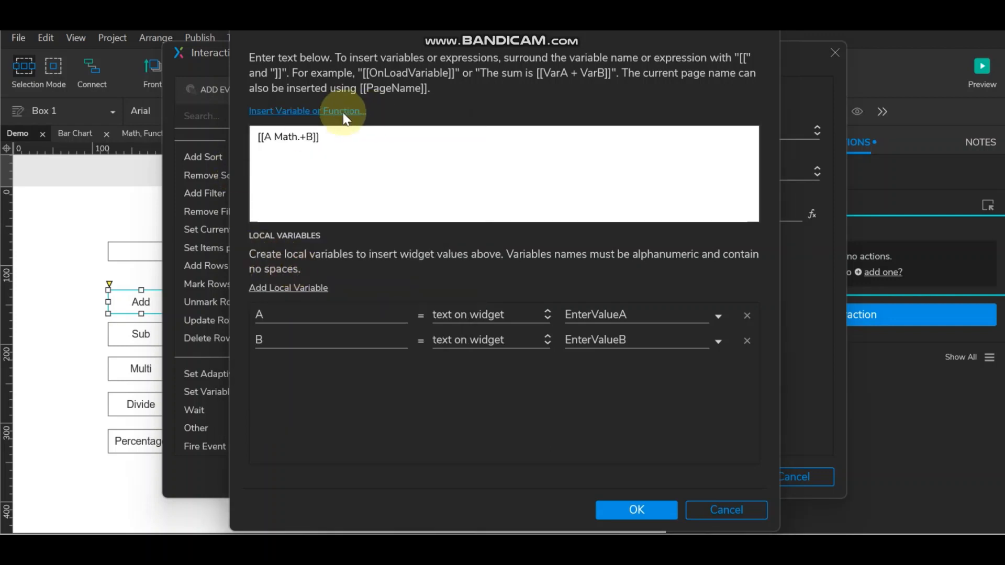
drag(301, 137, 274, 140)
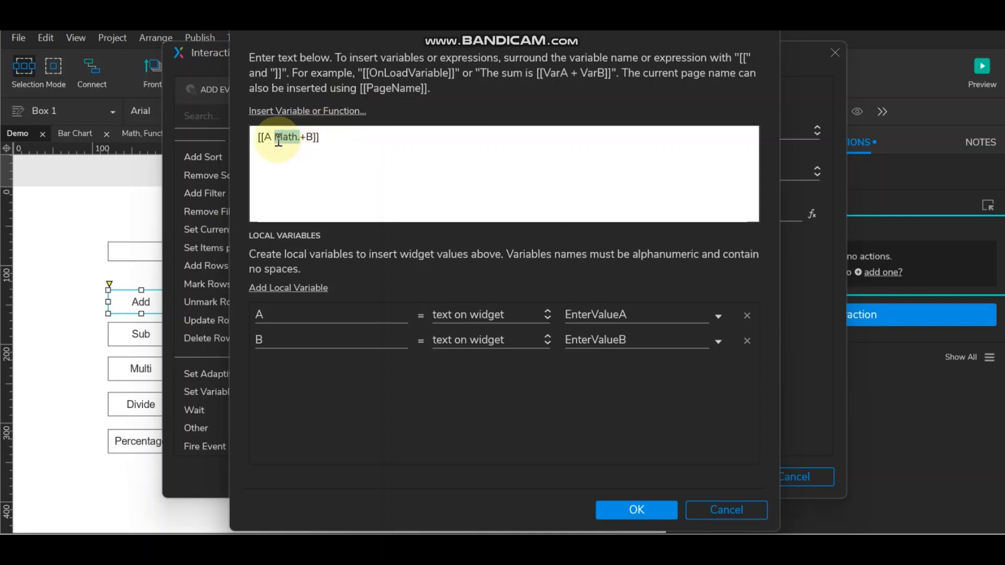
key(BackSpace)
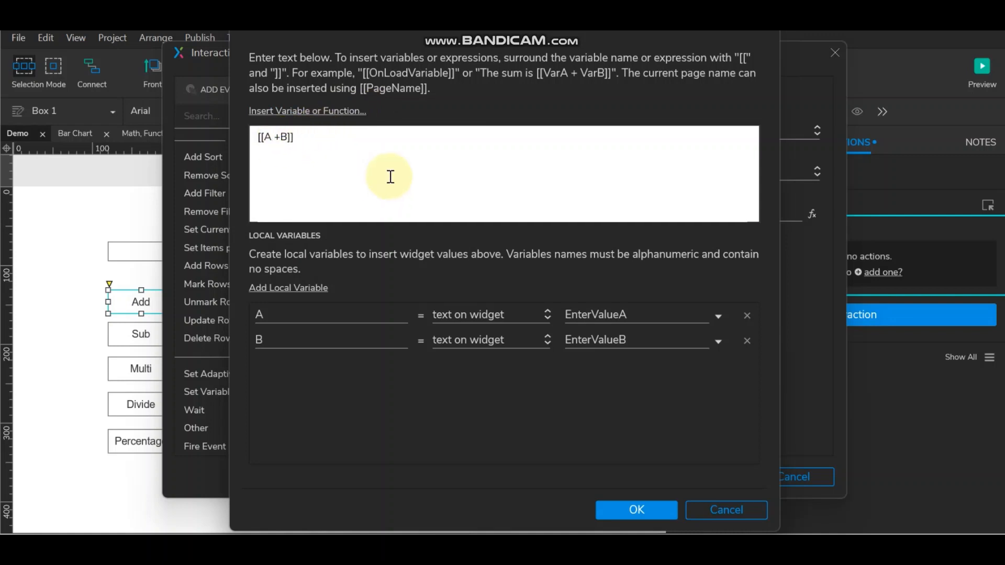
key(BackSpace)
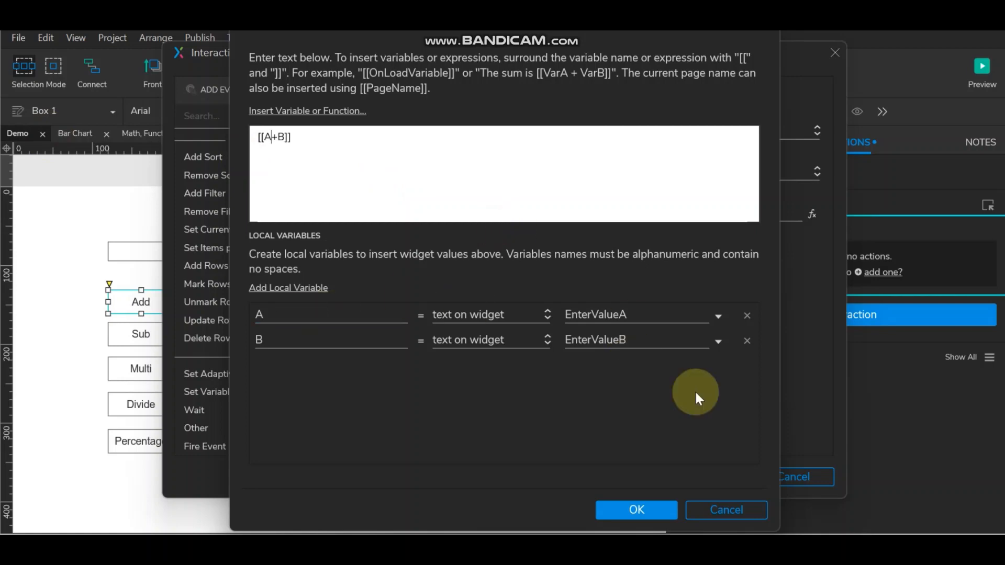
click(670, 510)
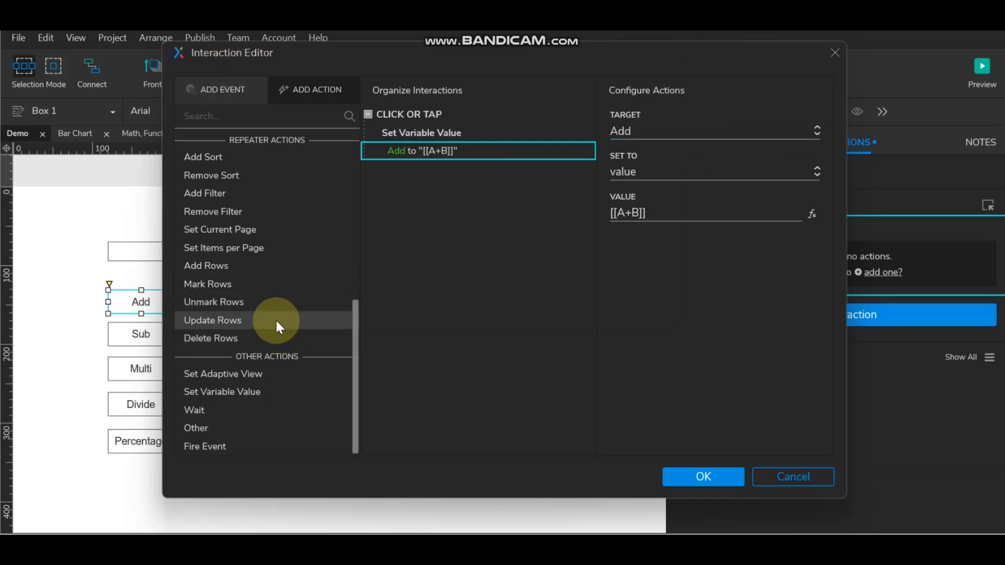
Add a Set Text action that sets the Result field's text to the global variable [[Add]], and save the Add box's interaction.
scroll(275, 319, up, 2)
scroll(276, 321, up, 5)
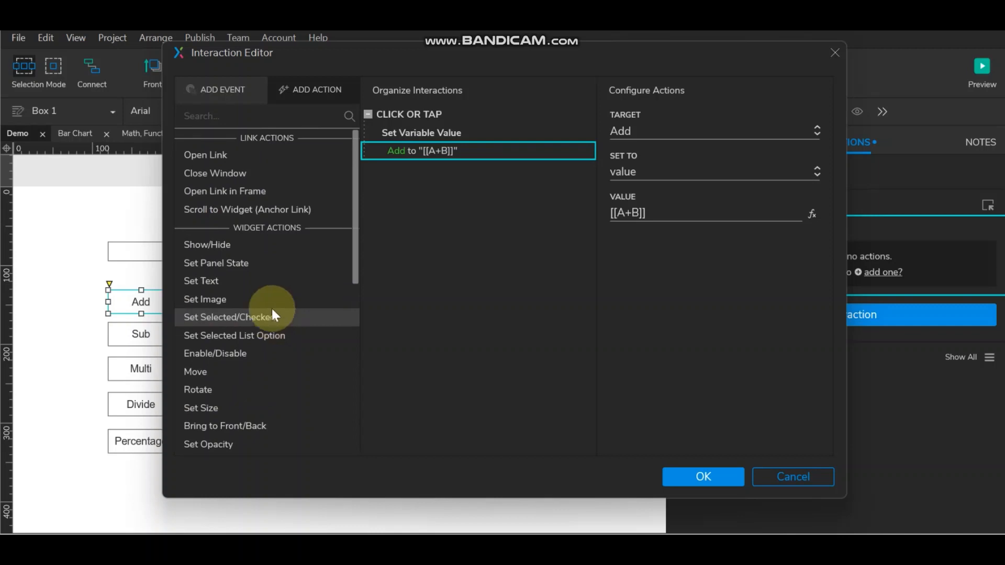
click(260, 281)
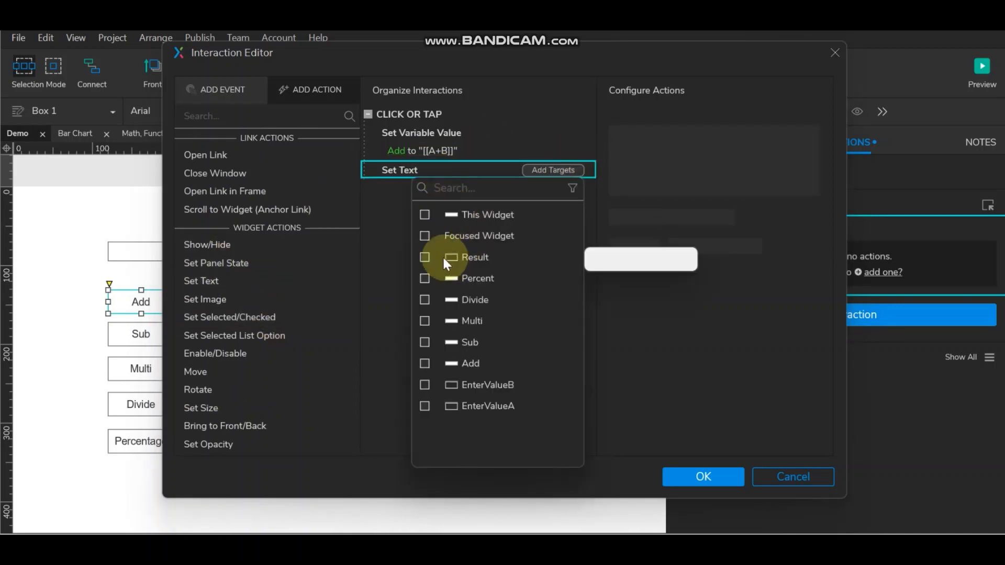
click(425, 257)
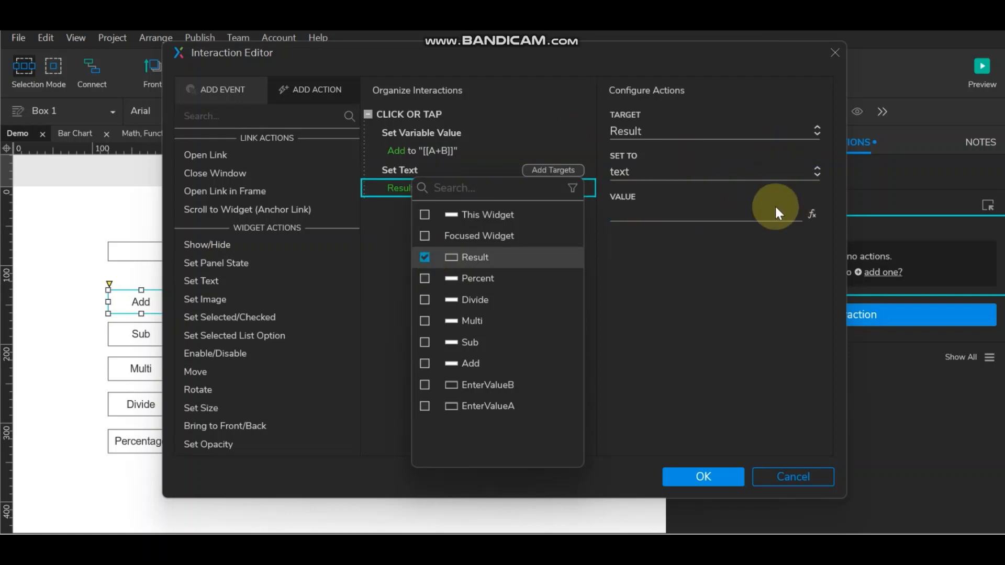
click(811, 212)
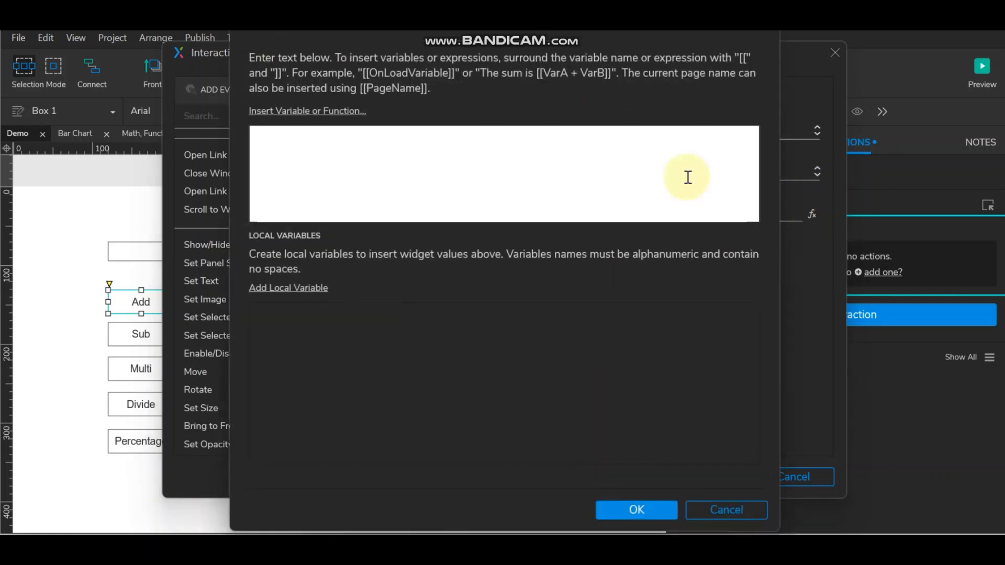
click(328, 111)
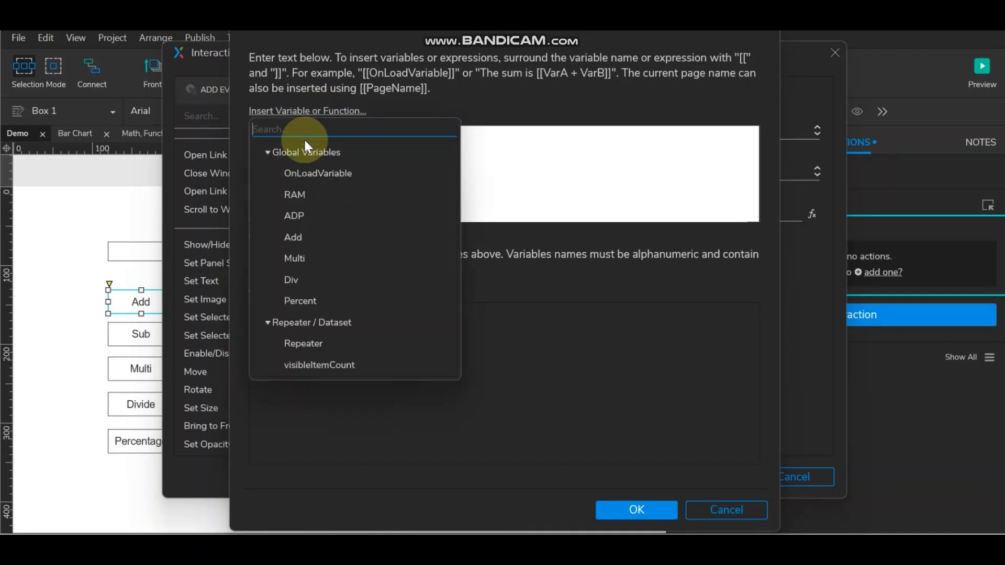
click(297, 236)
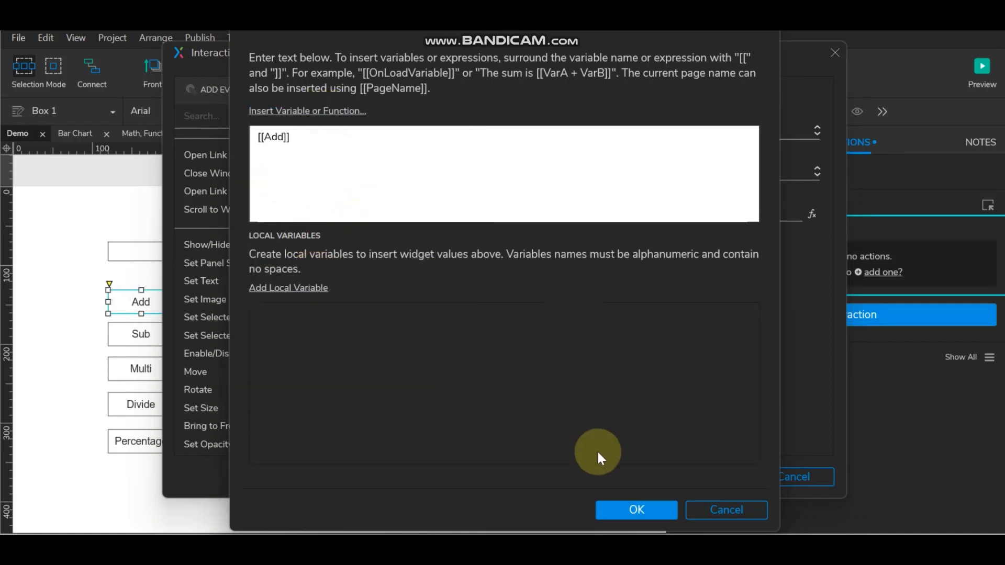
click(636, 510)
click(696, 473)
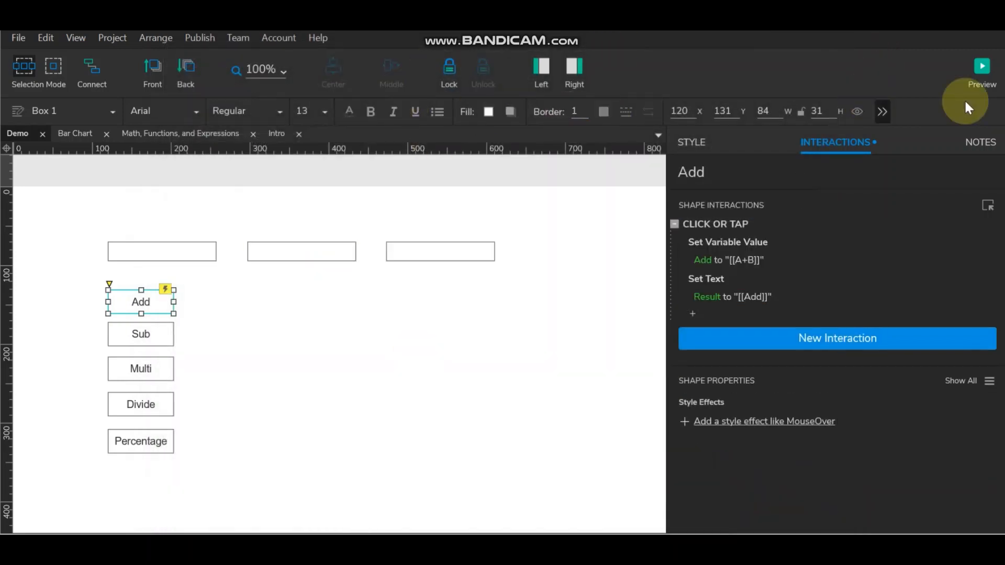
Preview the page in the browser and test the Add box with the values 3 and 4.
click(984, 70)
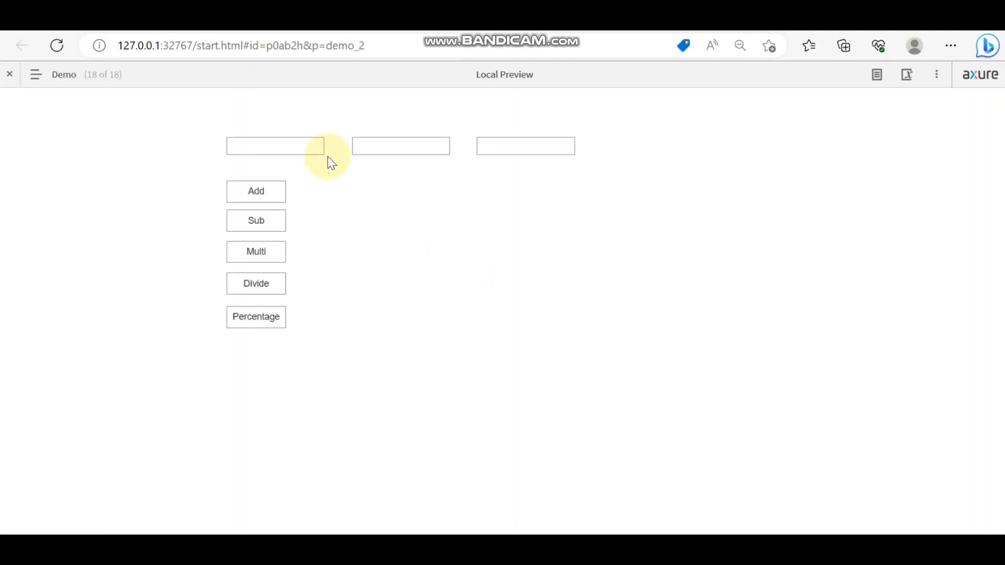
click(313, 145)
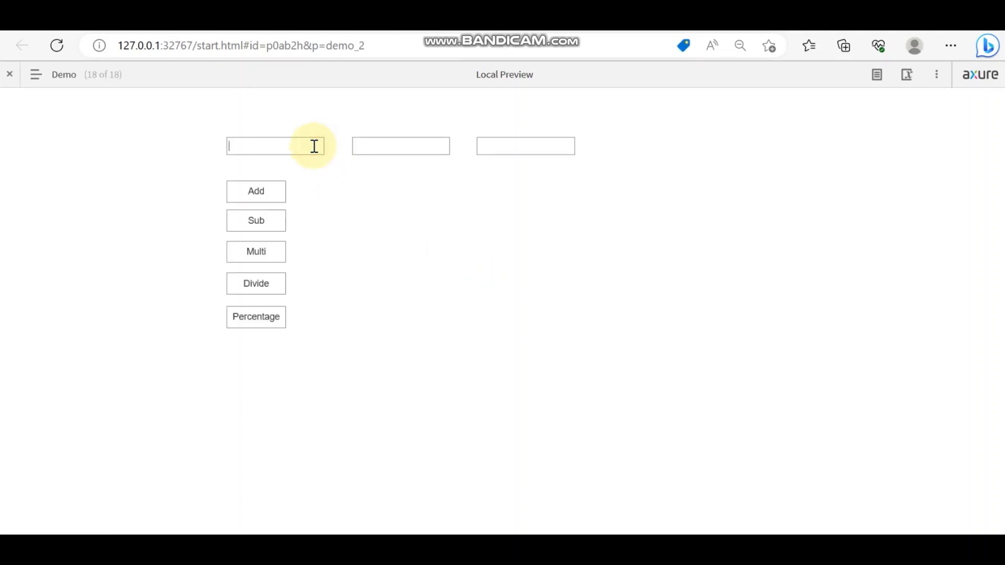
text(3)
click(426, 141)
text(4)
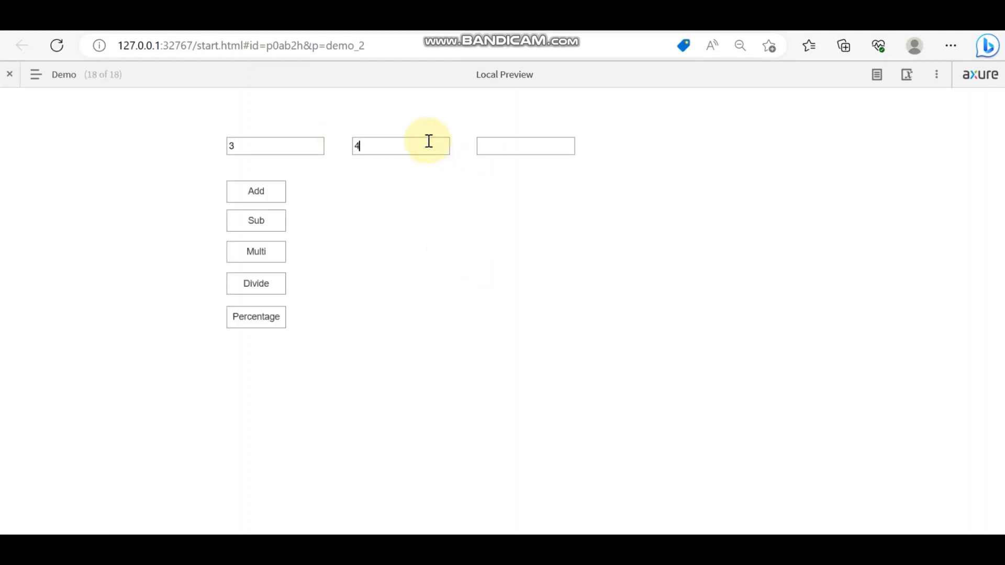
click(268, 191)
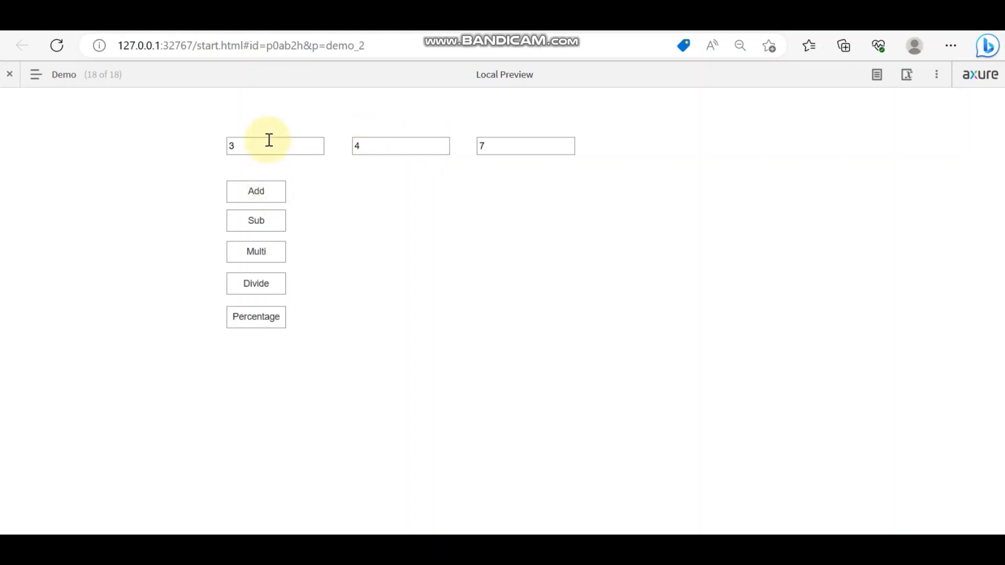
Change the two entered values to 1000 and 5000 and run the addition again.
double_click(251, 140)
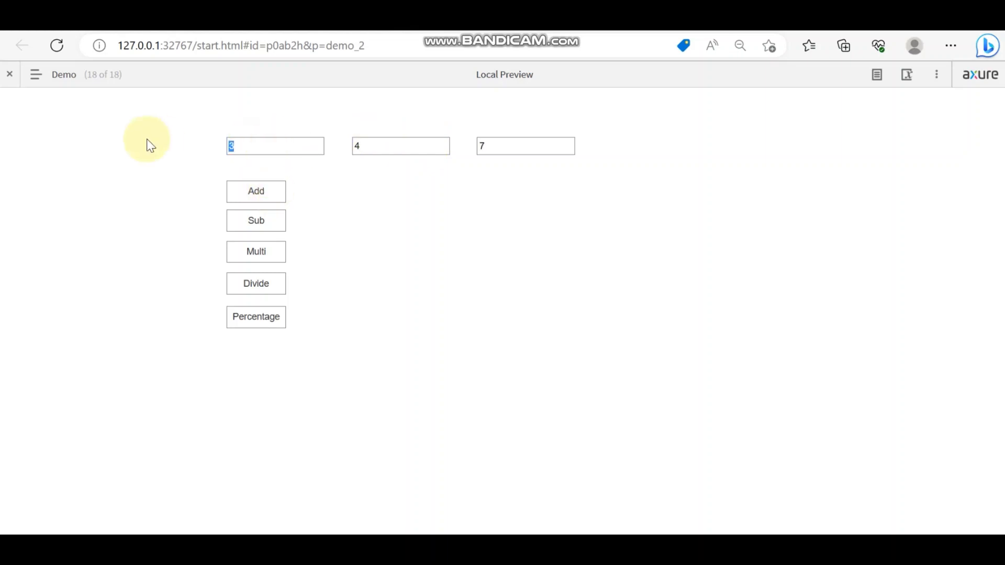
text(1000)
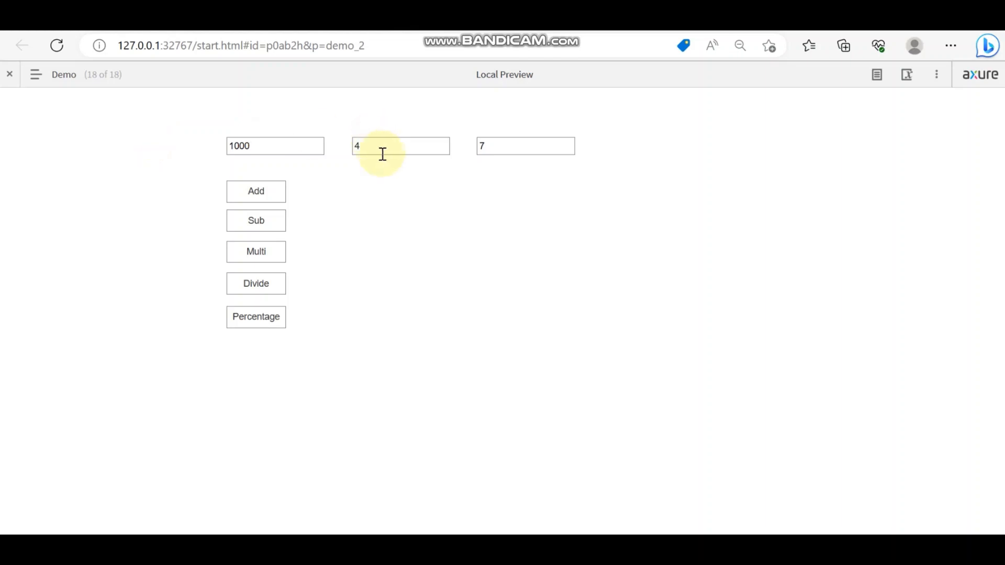
double_click(383, 154)
text(5)
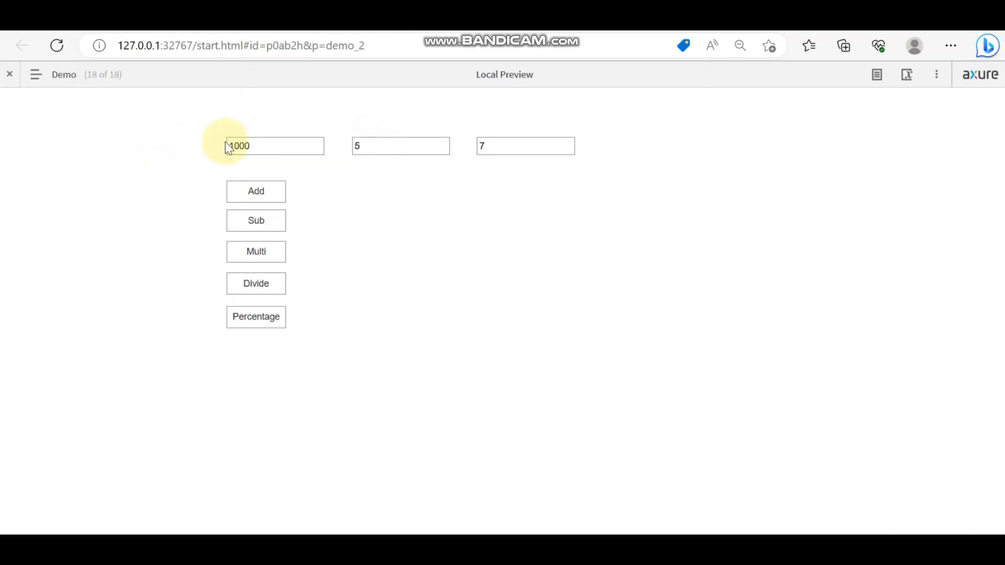
text(000)
click(250, 191)
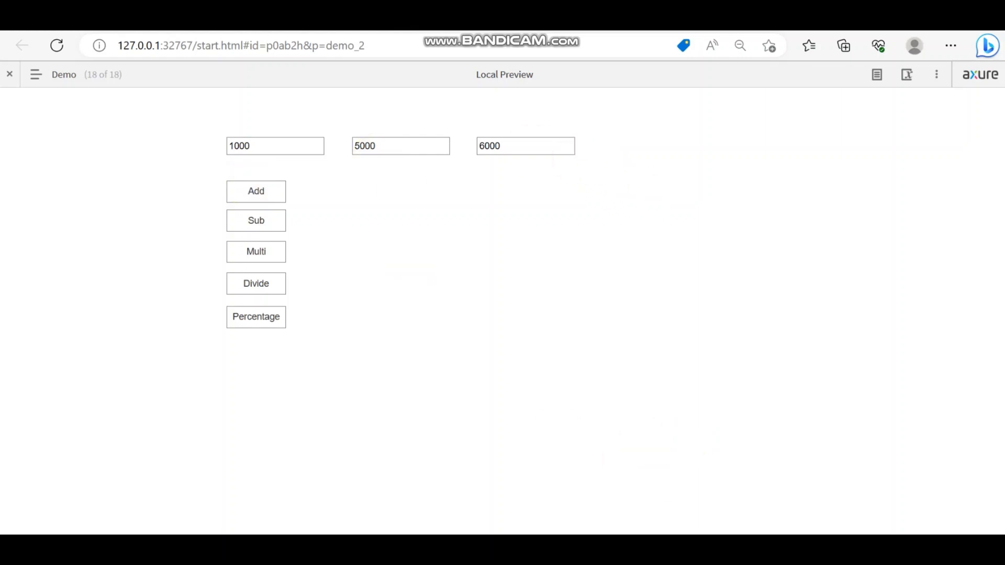
Switch back to Axure RP and copy the Add box's Click or Tap interaction onto the Sub box.
key(alt+Tab)
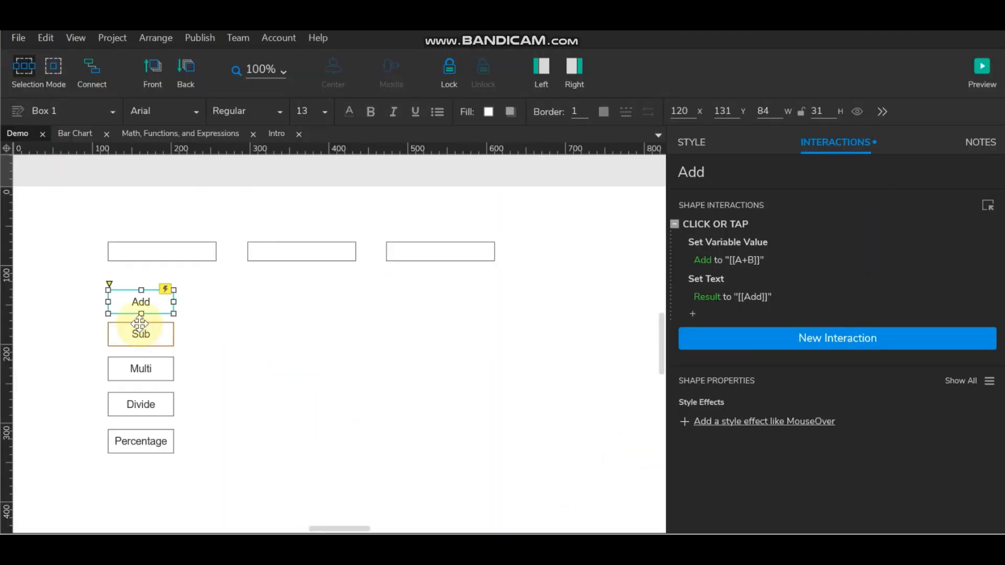
click(747, 226)
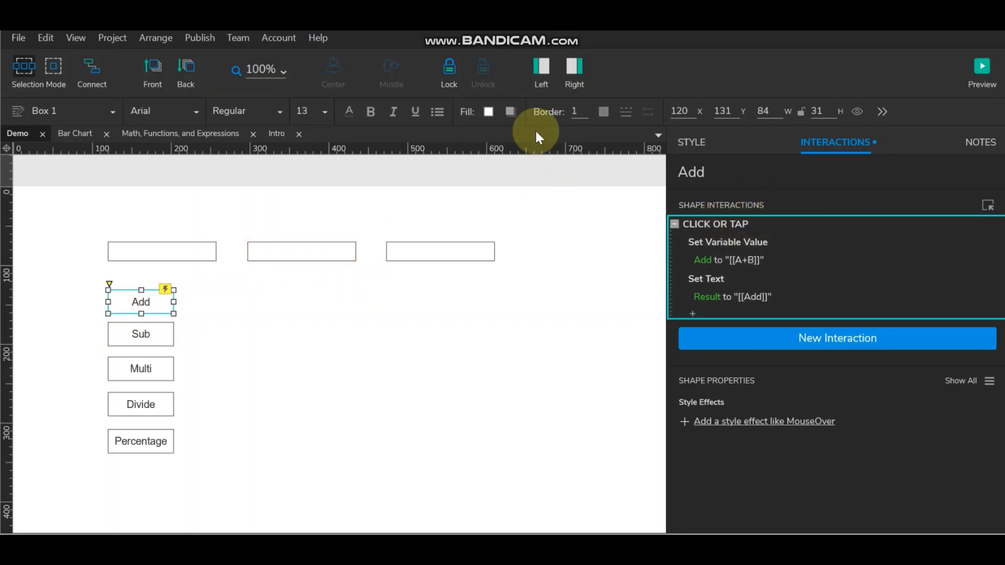
click(138, 329)
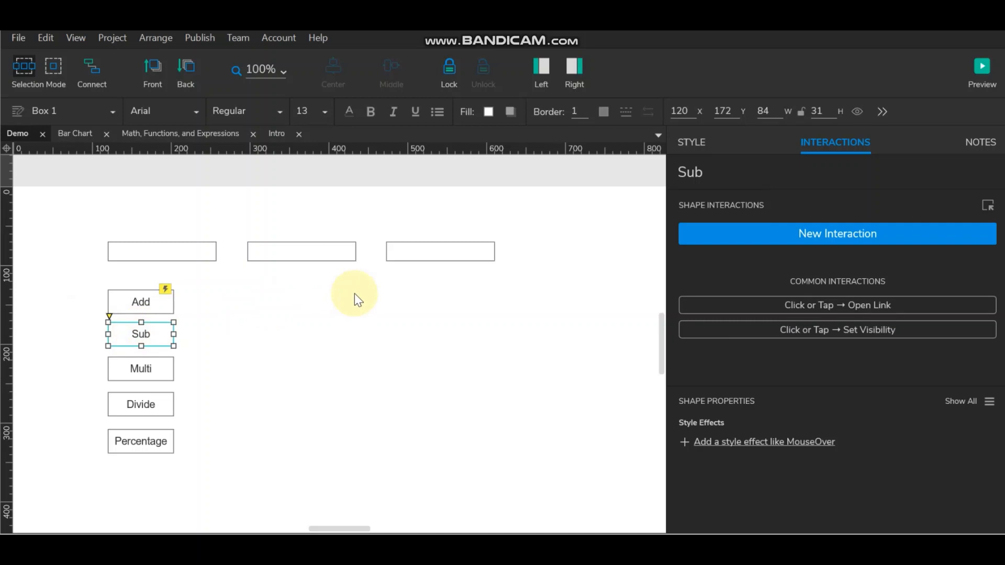
key(ctrl+v)
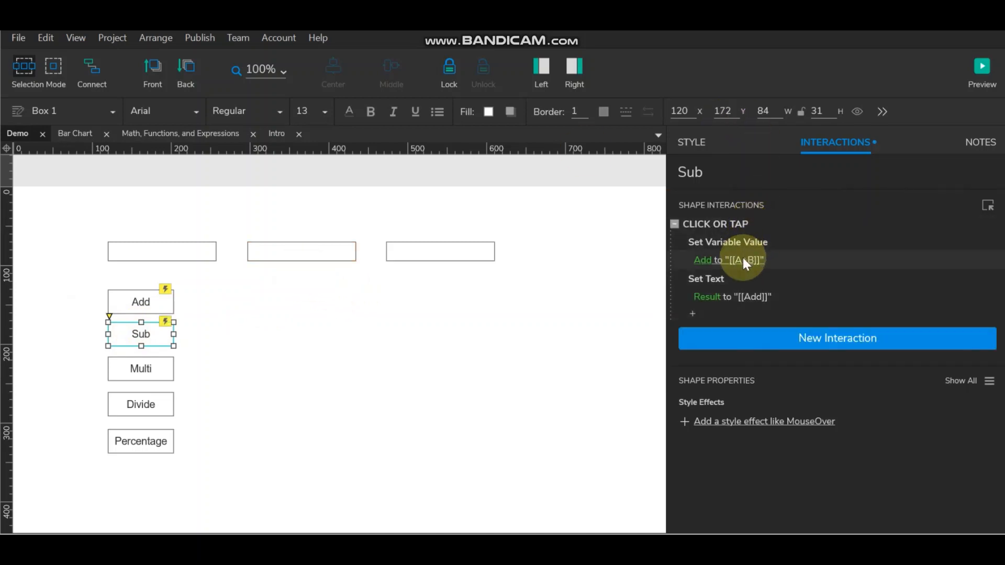
Replace the Add variable with the global variable ADP in the Sub box's Set Variable Value action.
double_click(727, 227)
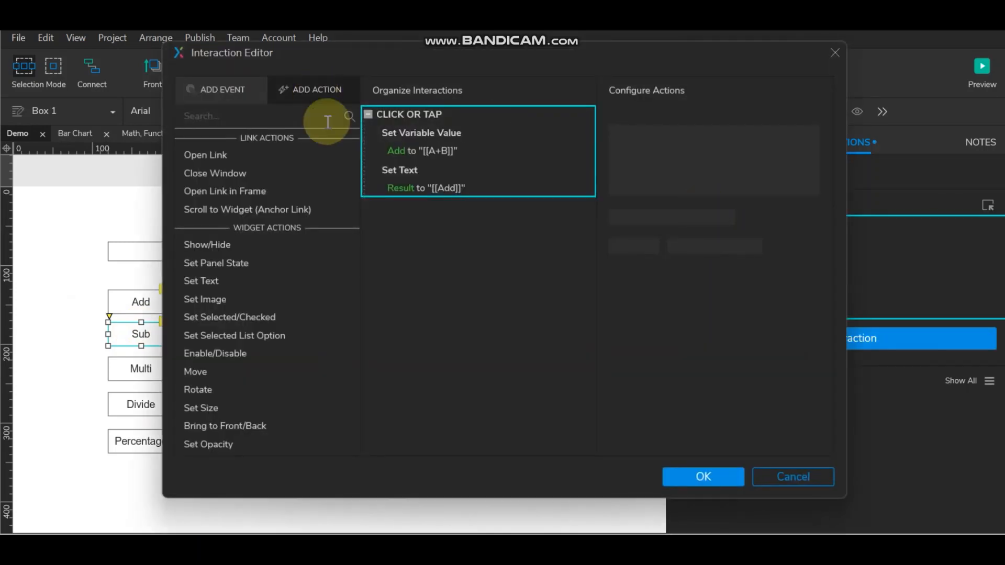
mouse_move(365, 137)
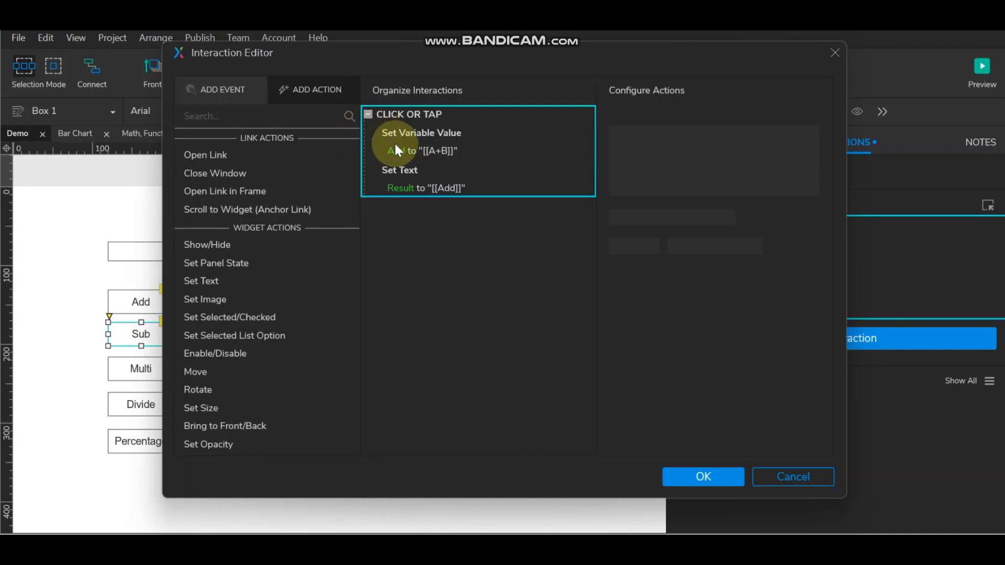
click(539, 132)
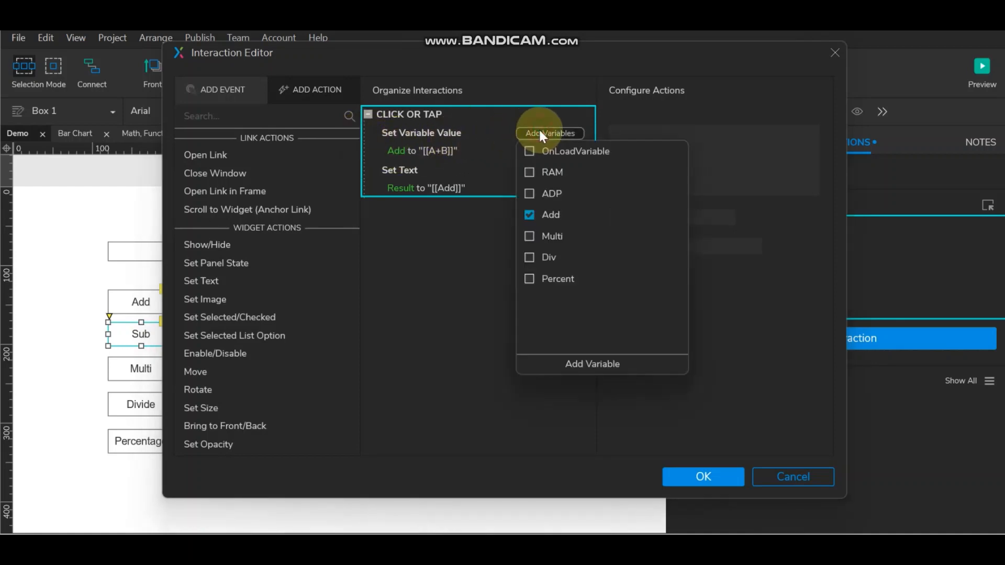
click(530, 214)
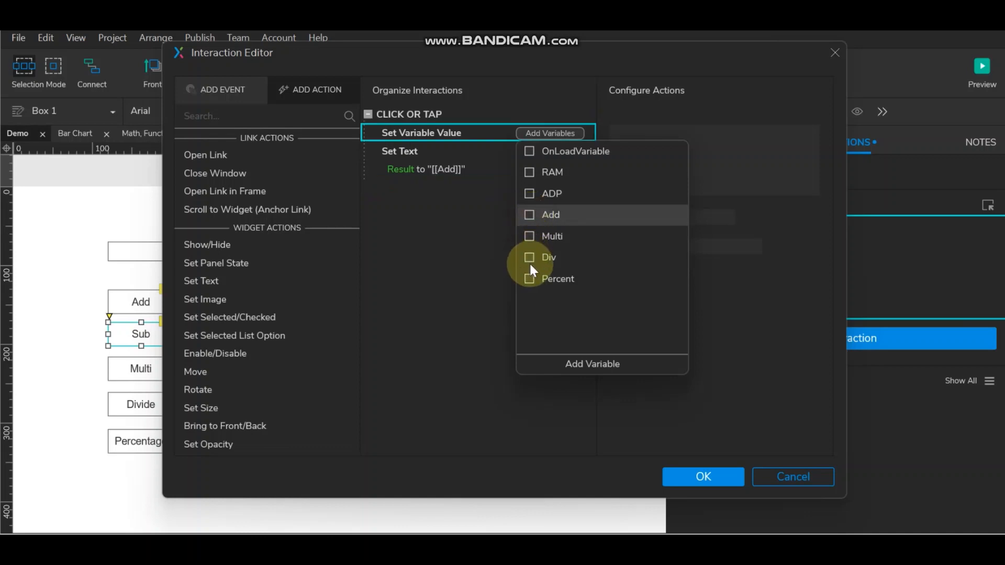
click(528, 215)
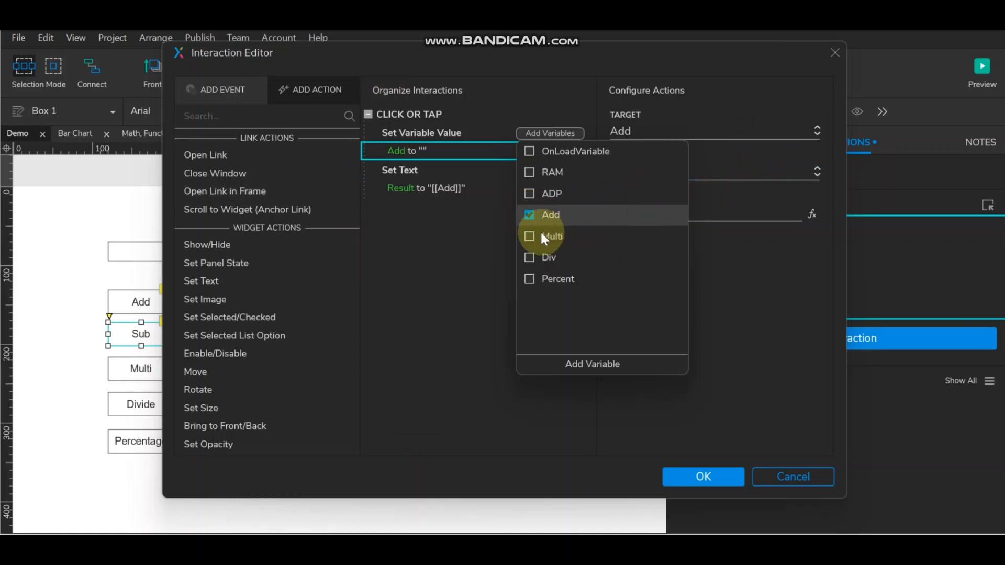
click(527, 215)
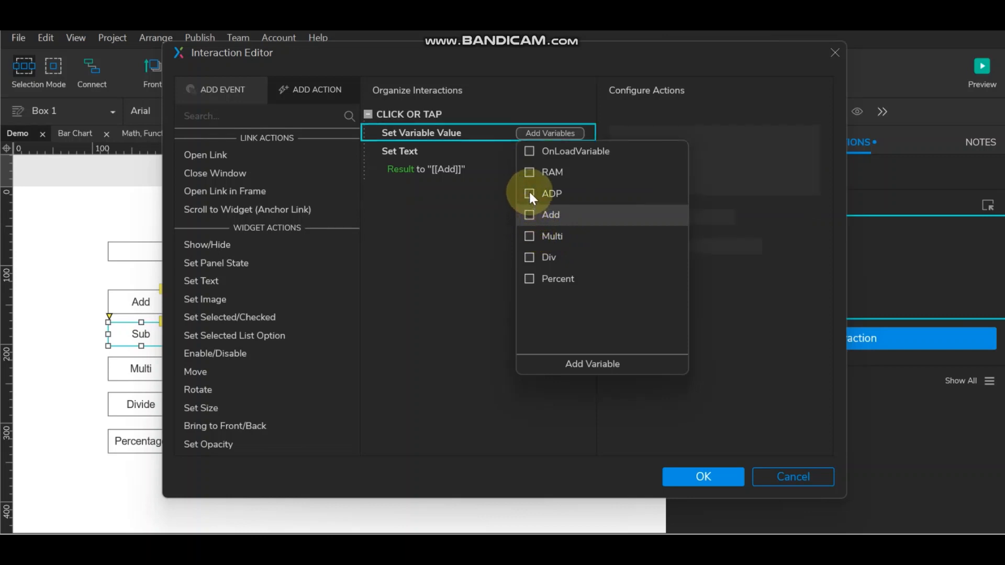
click(529, 194)
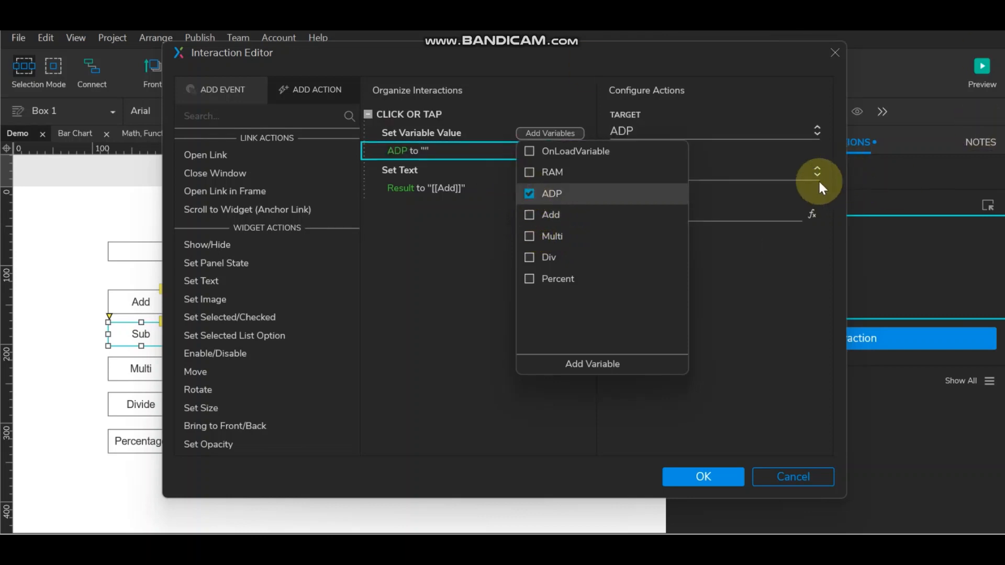
click(790, 181)
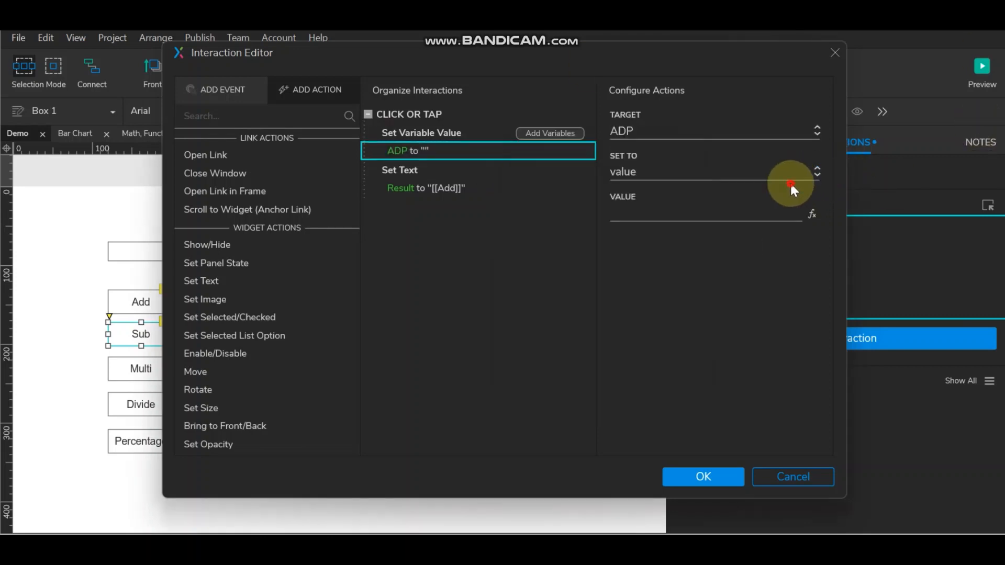
click(810, 214)
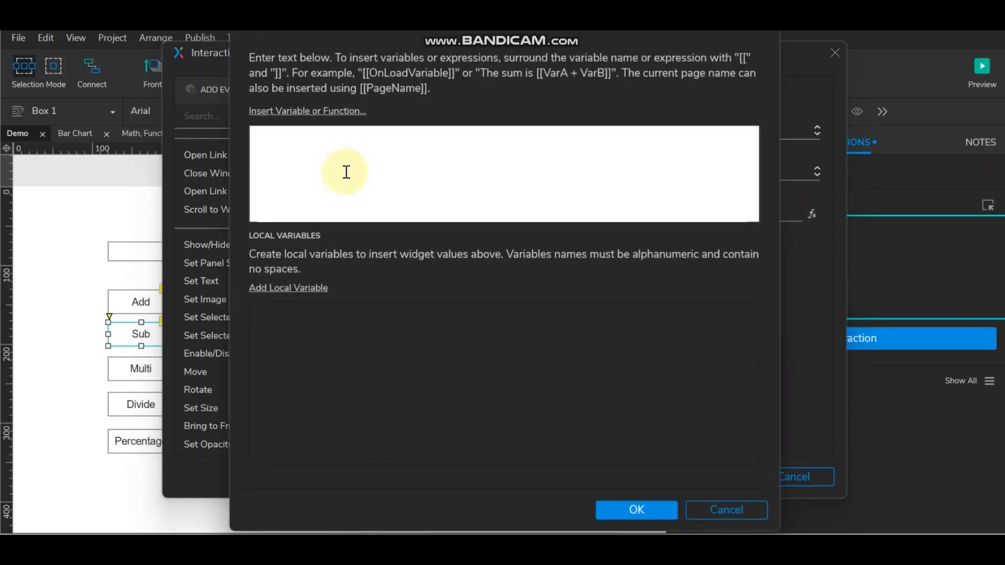
click(303, 288)
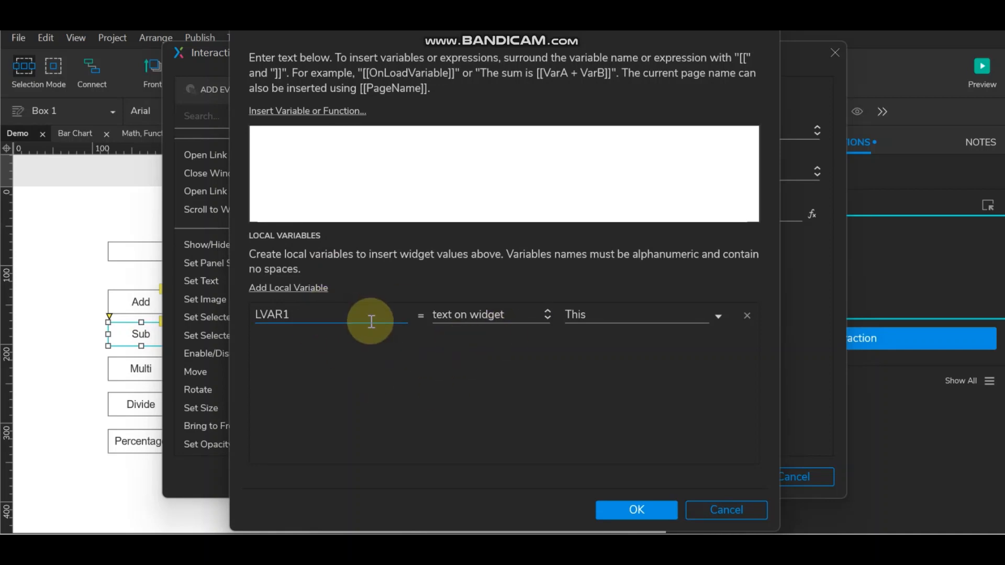
click(721, 516)
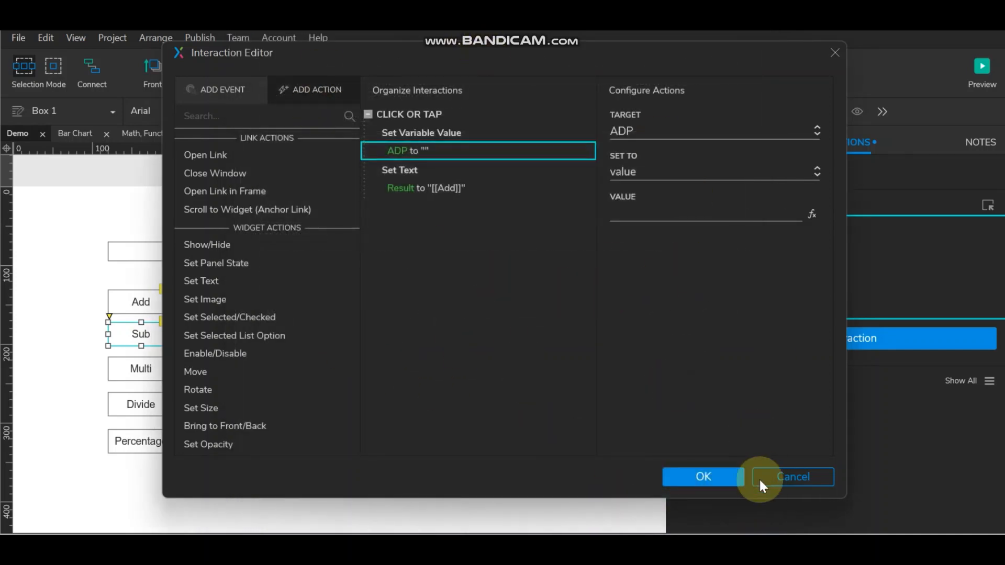
Save the Sub interaction, edit the ADP value expression, and create local variable LVAR1 holding the text on the EnterValueA widget.
click(724, 472)
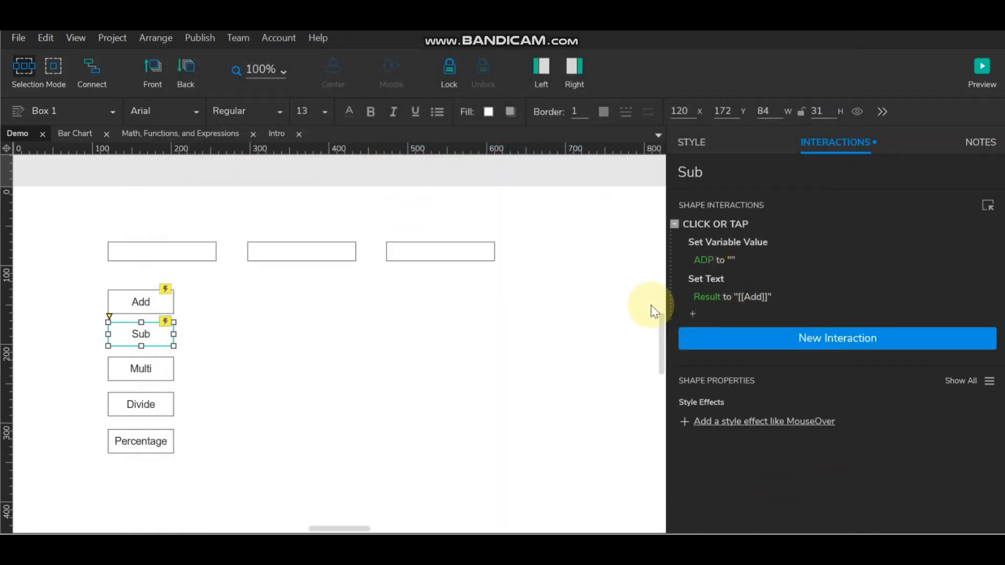
click(711, 259)
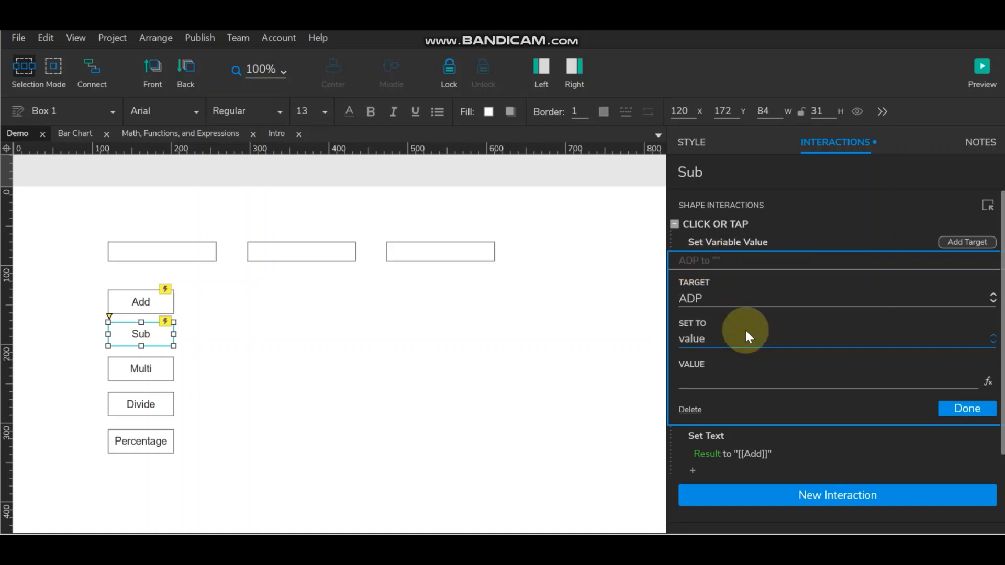
click(990, 381)
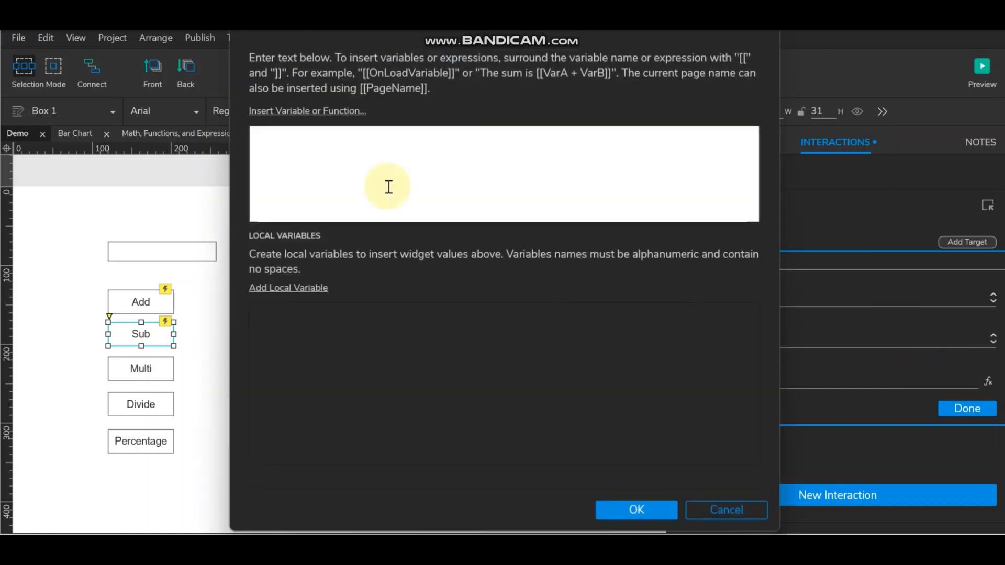
click(306, 286)
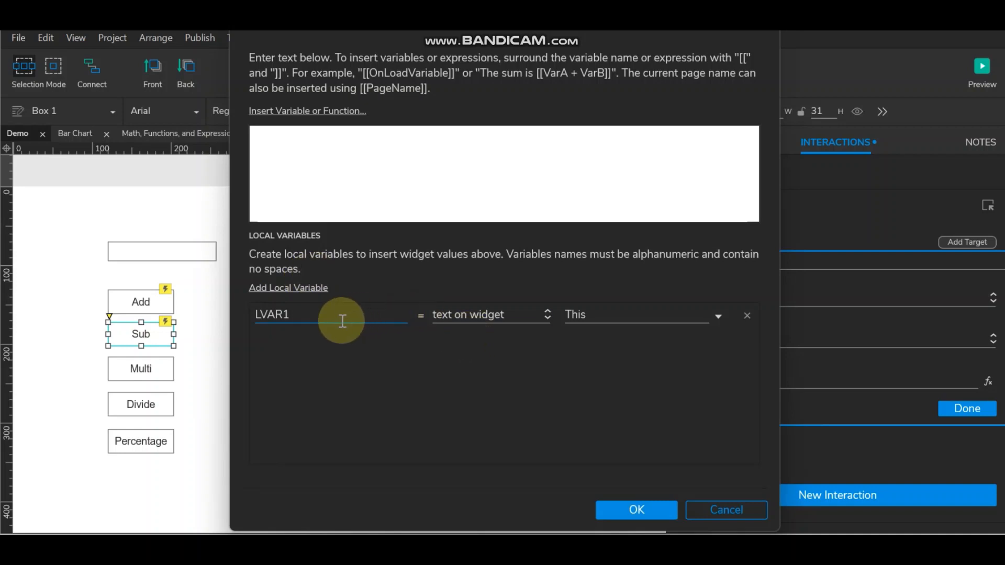
click(656, 318)
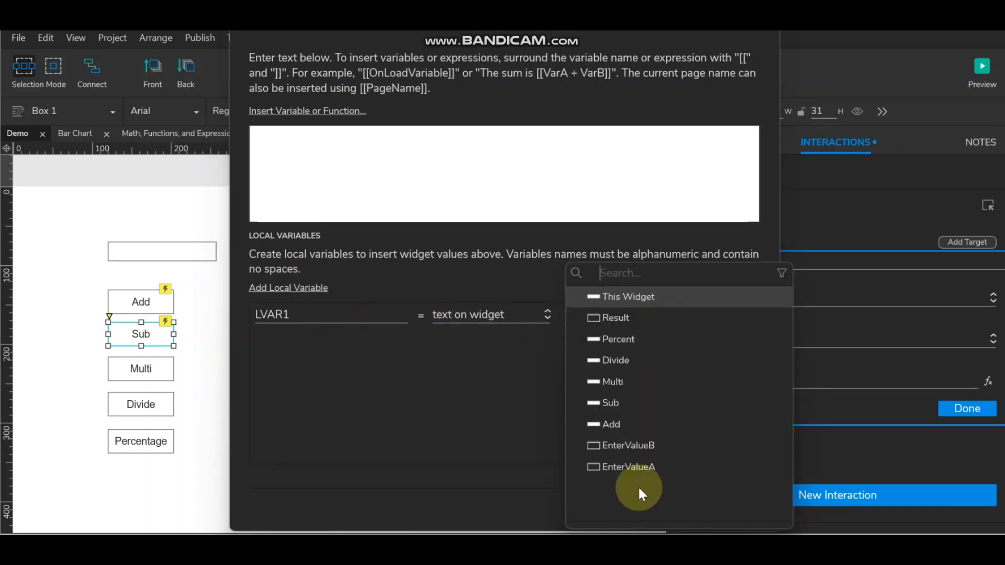
click(635, 466)
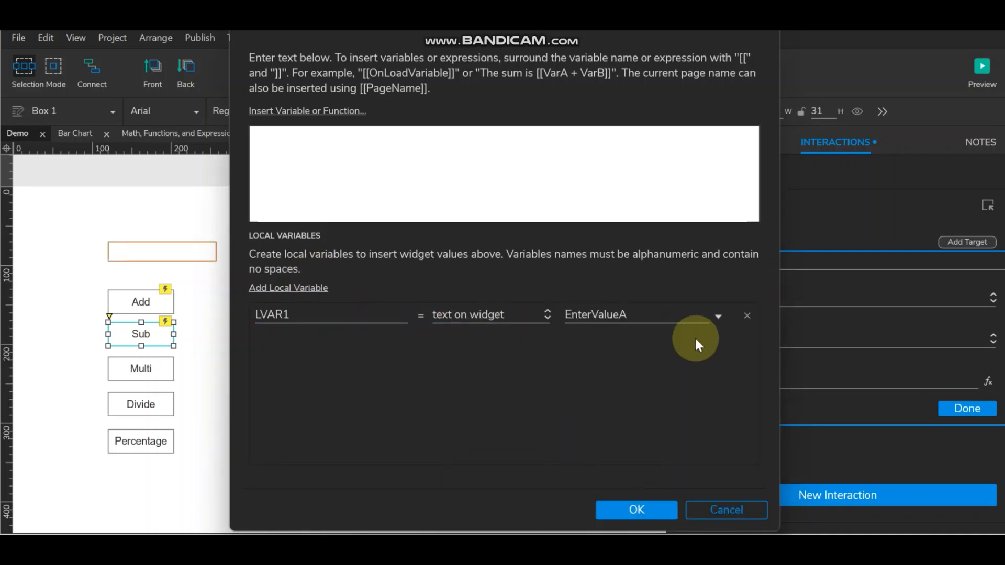
Create a second local variable LVAR2 that holds the text on the EnterValueB widget.
click(296, 287)
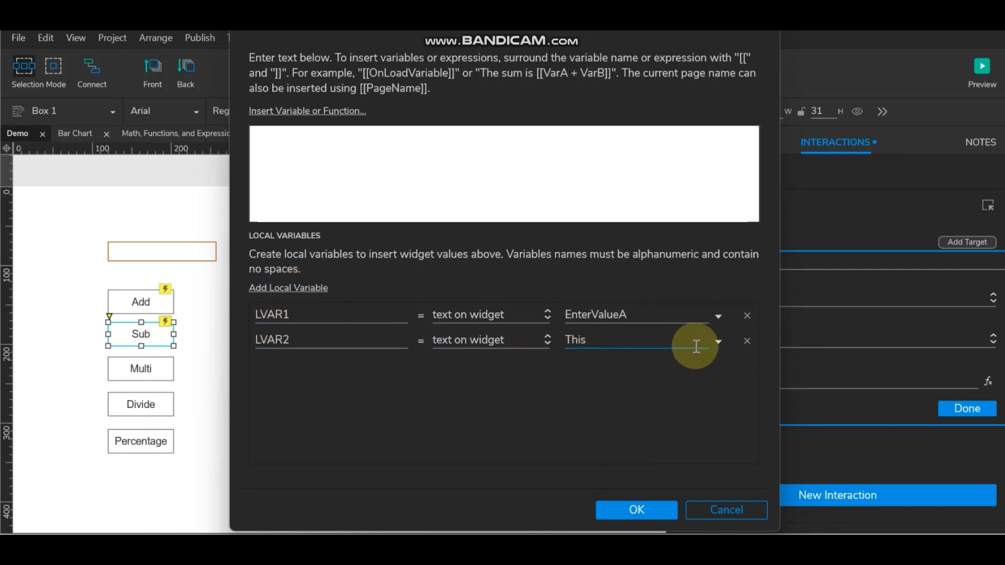
click(712, 341)
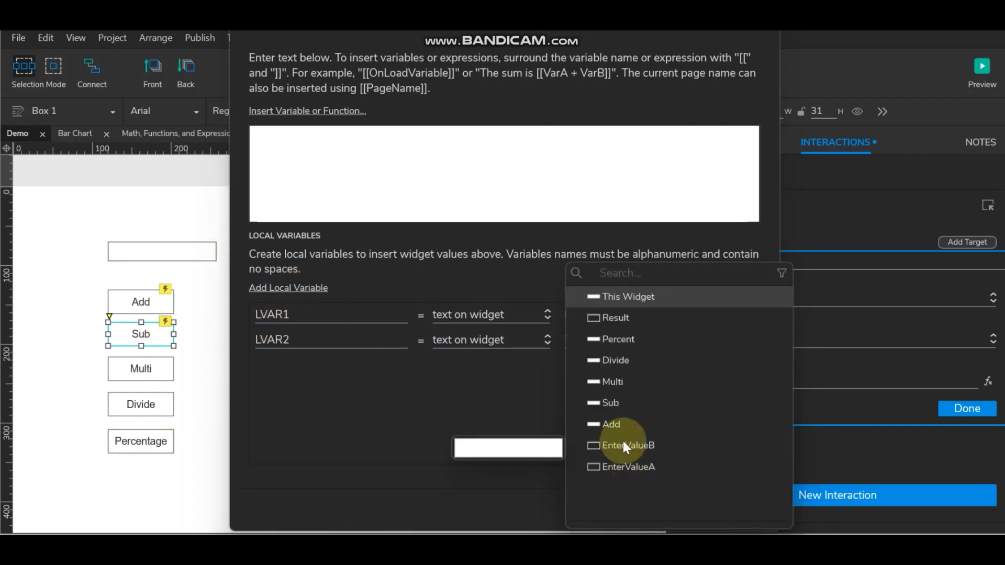
click(623, 439)
Build the ADP value expression as [[LVAR1-LVAR2]] from the two local variables and save the Sub box's Set Variable Value action.
click(280, 110)
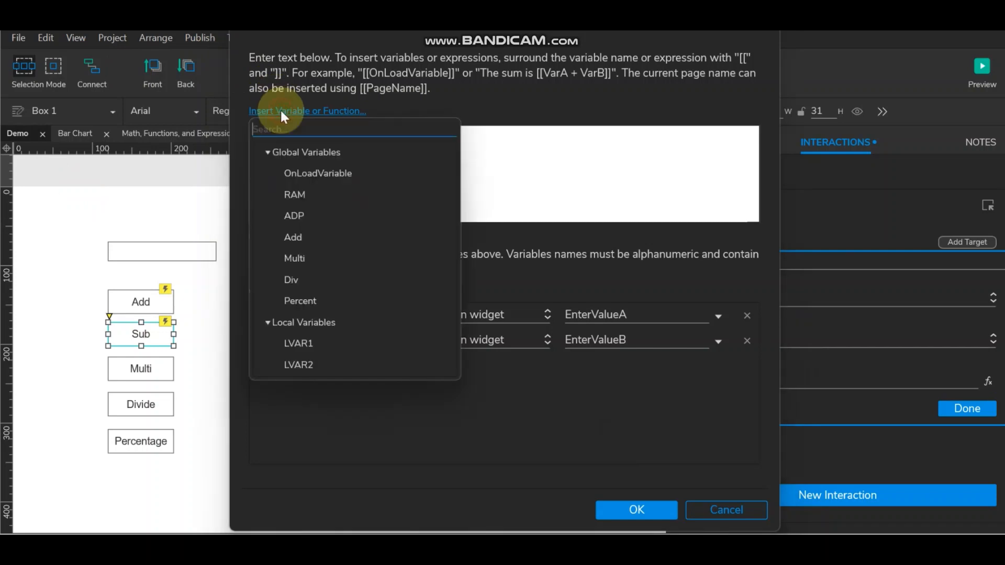
click(309, 341)
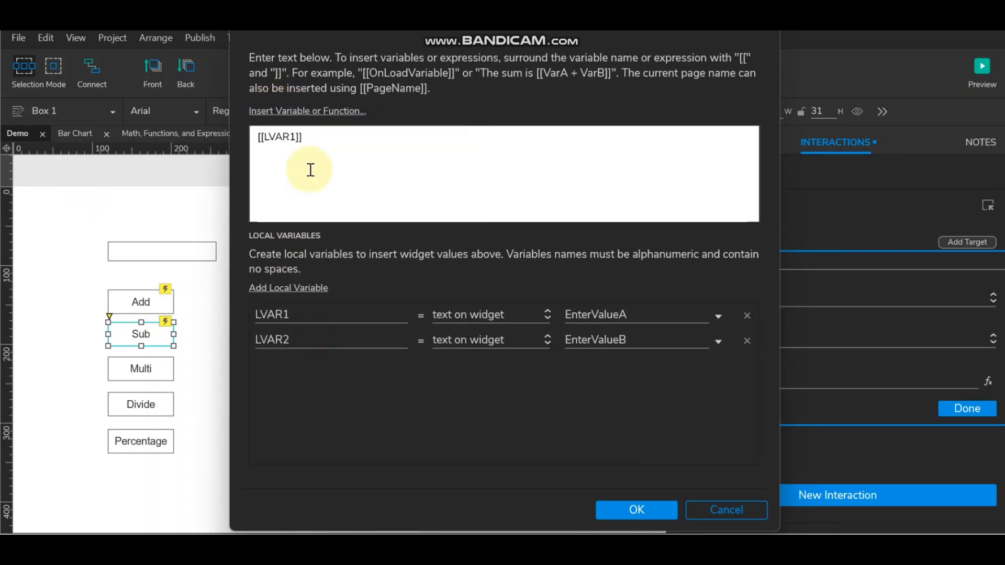
click(297, 137)
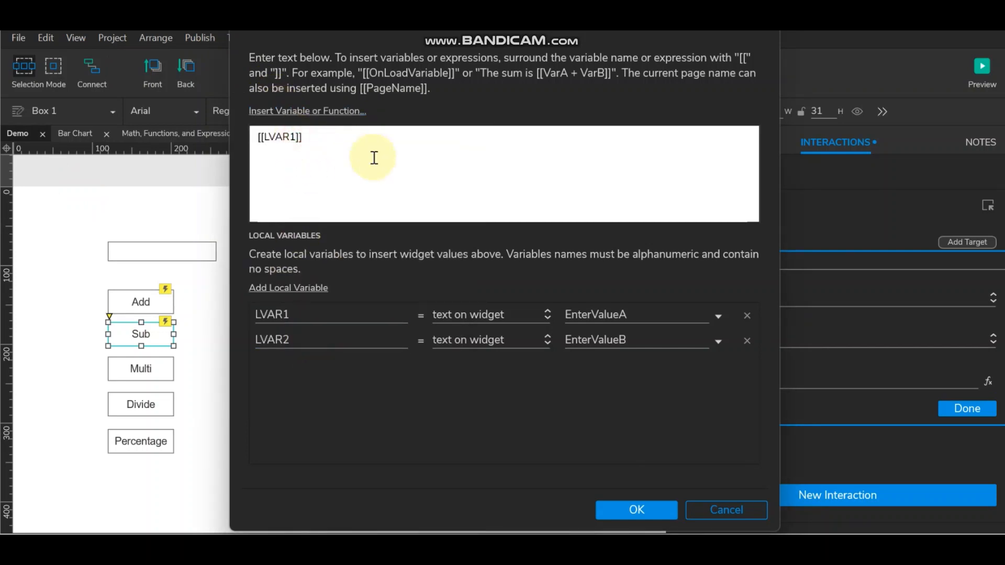
click(327, 110)
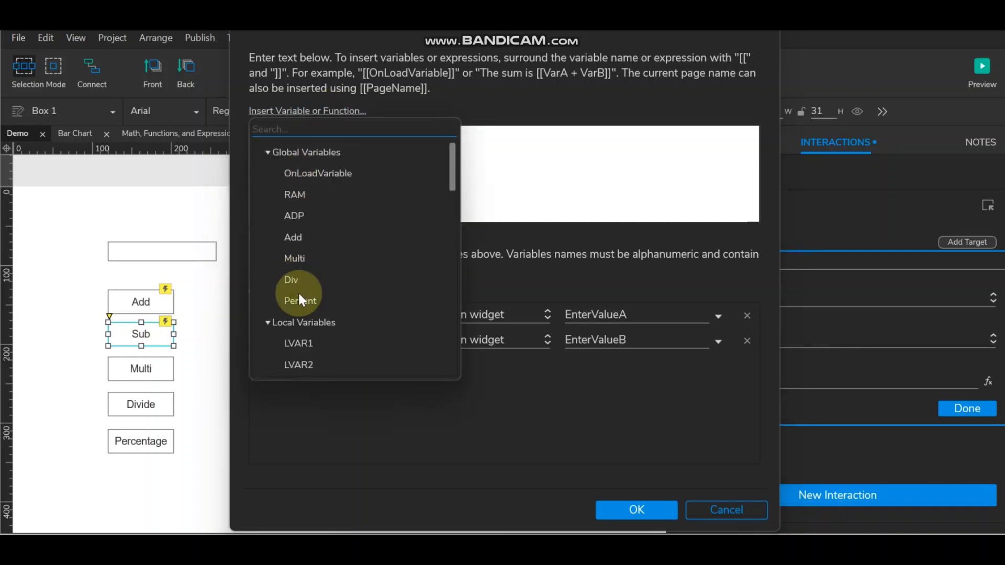
click(300, 365)
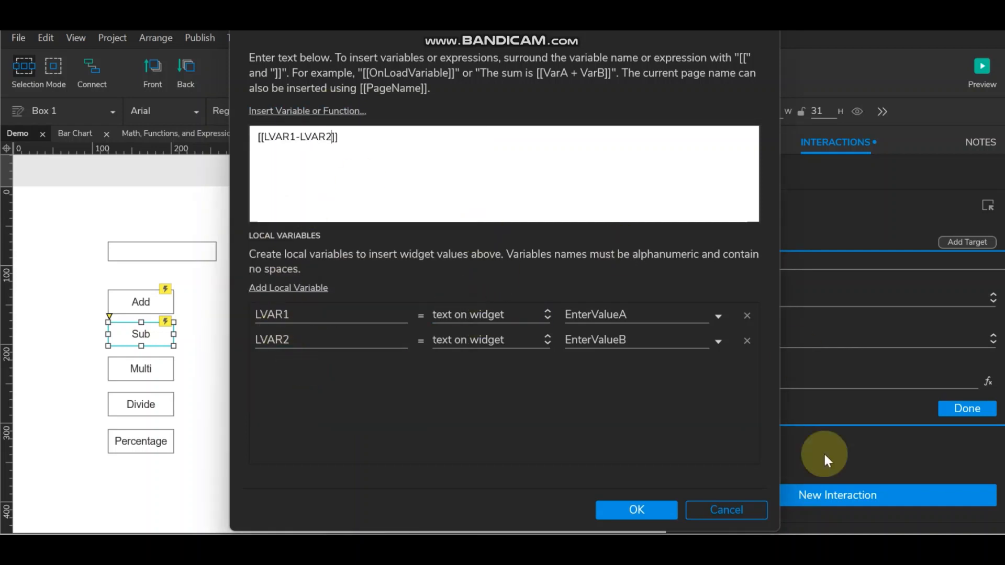
click(637, 510)
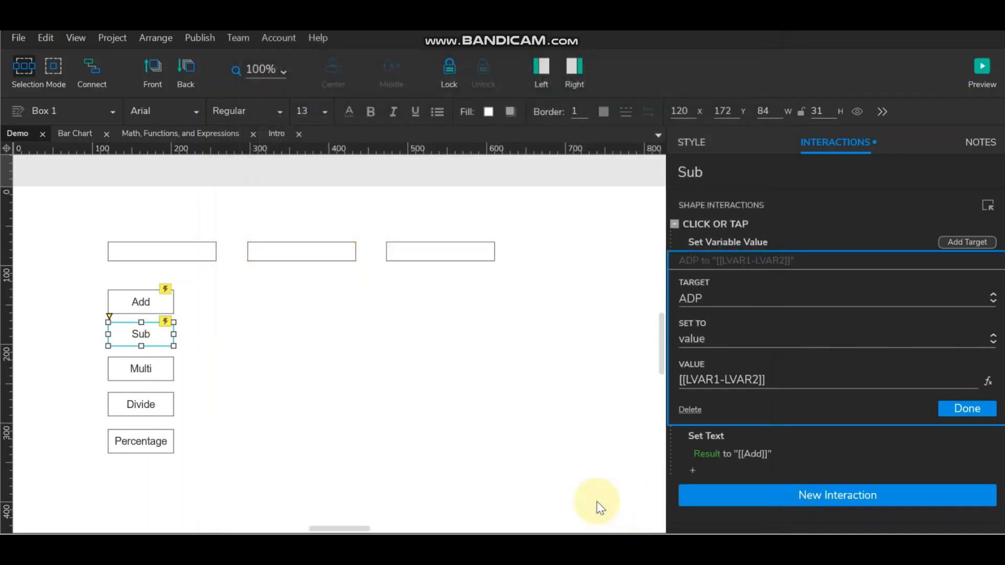
click(968, 408)
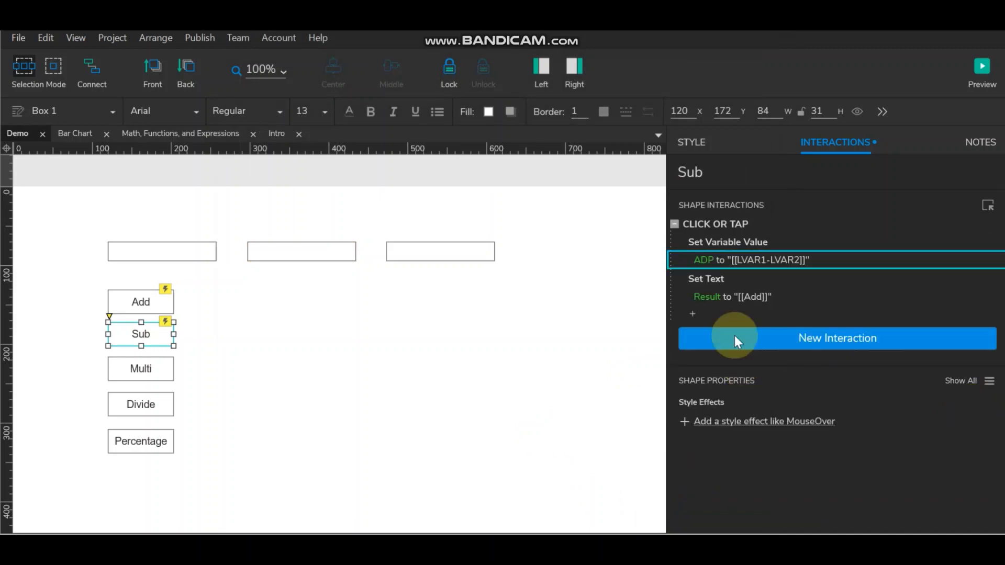
Replace the expression in the Sub box's Set Text action so Result is set to [[ADP]], and save the action.
click(719, 300)
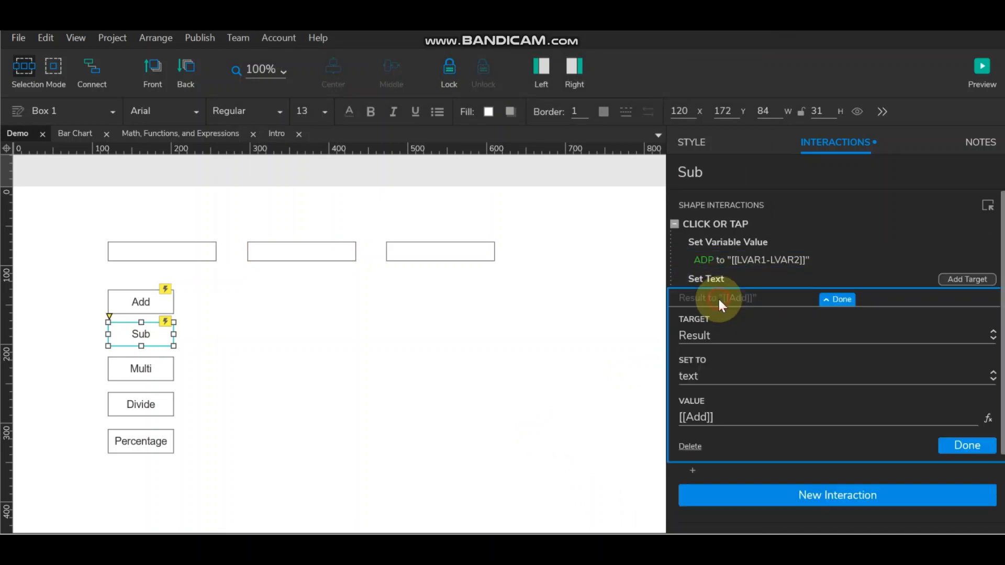
click(987, 419)
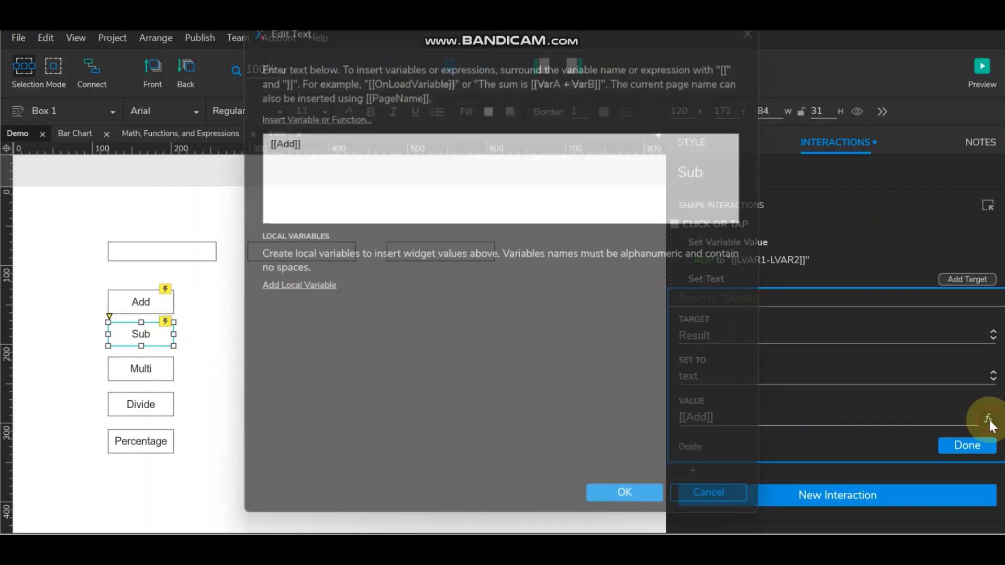
drag(292, 137, 112, 135)
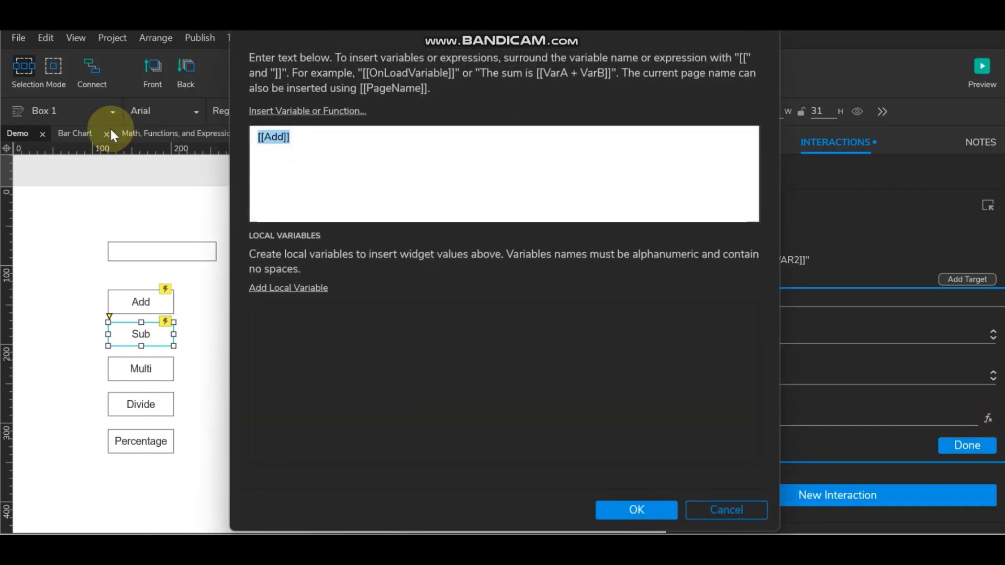
key(BackSpace)
click(301, 110)
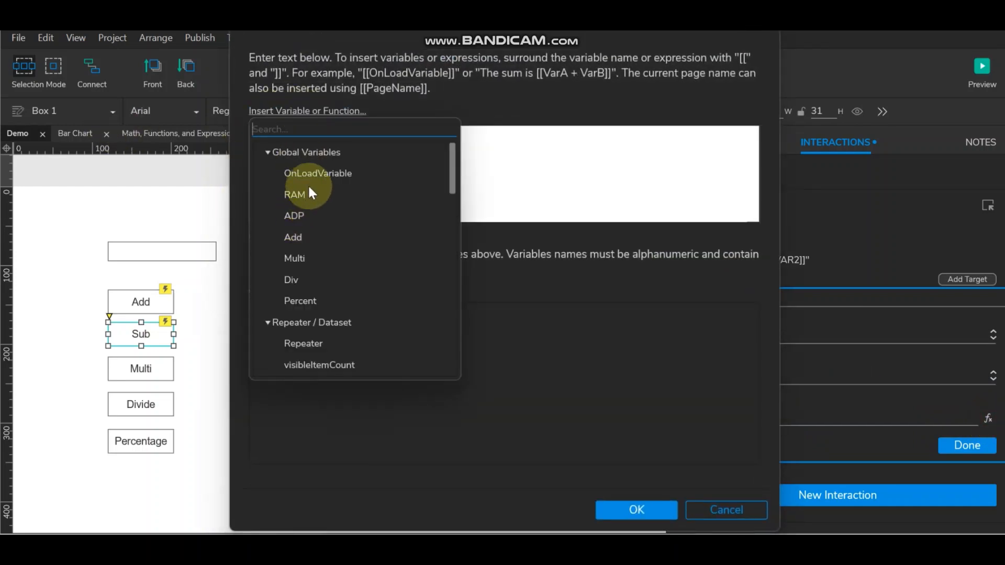
click(295, 219)
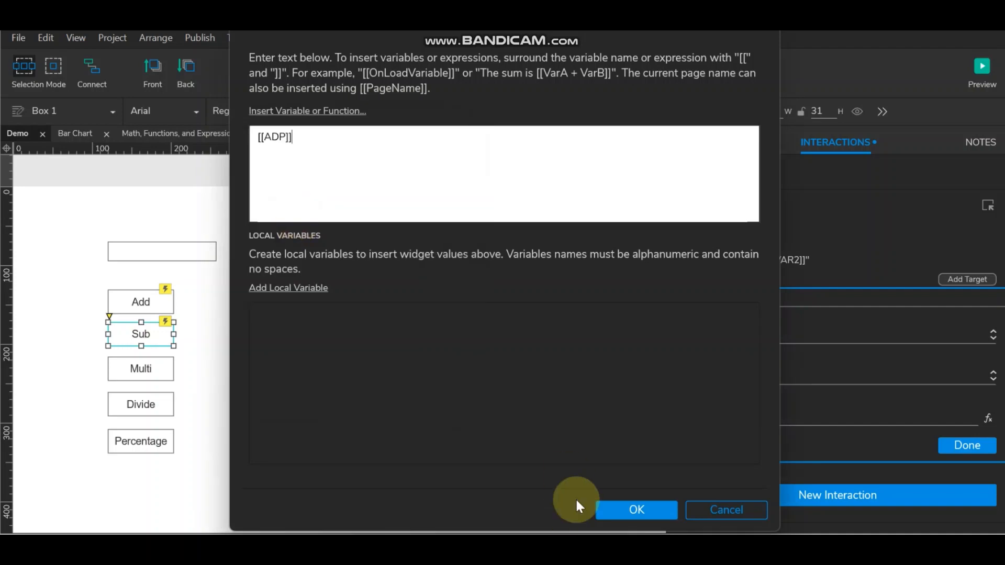
click(635, 509)
click(953, 446)
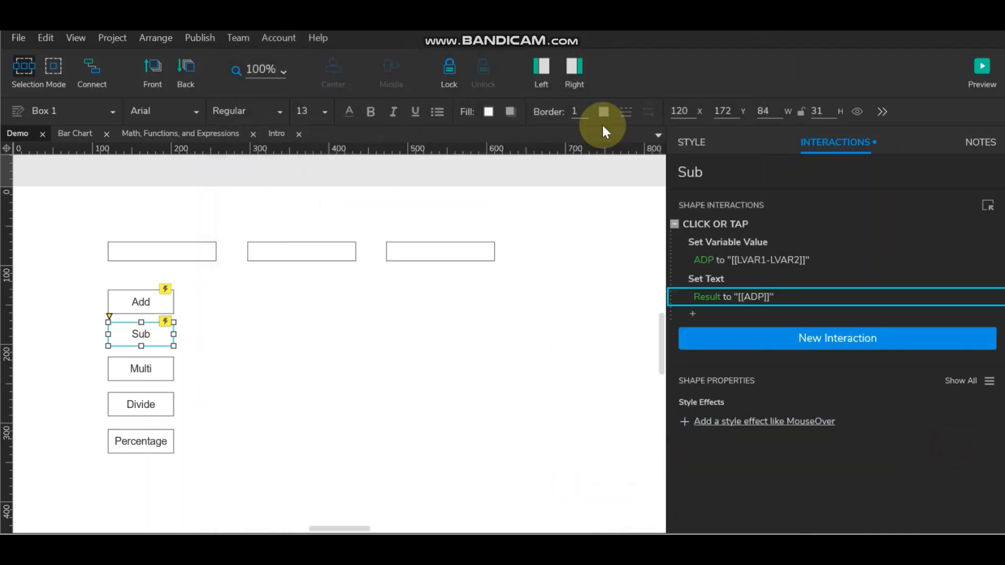
Preview the page in the browser and test Sub with 50 and 10, and again with 2000 as the first value.
click(978, 69)
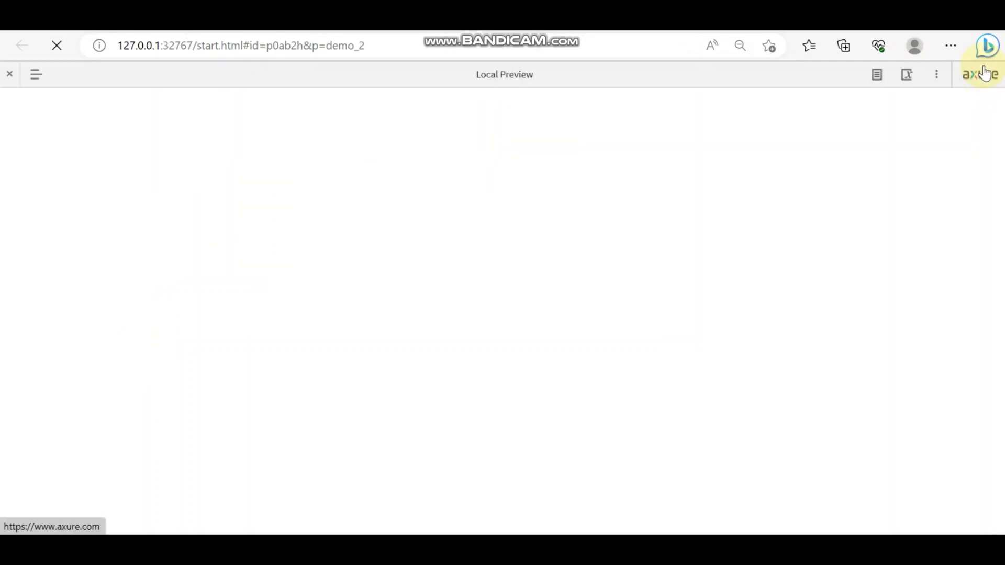
click(304, 139)
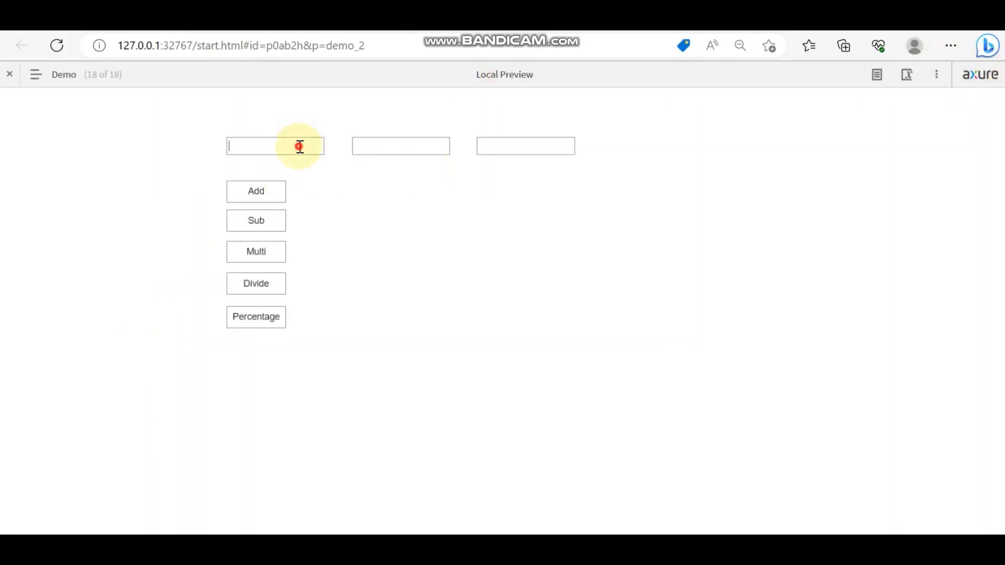
text(50)
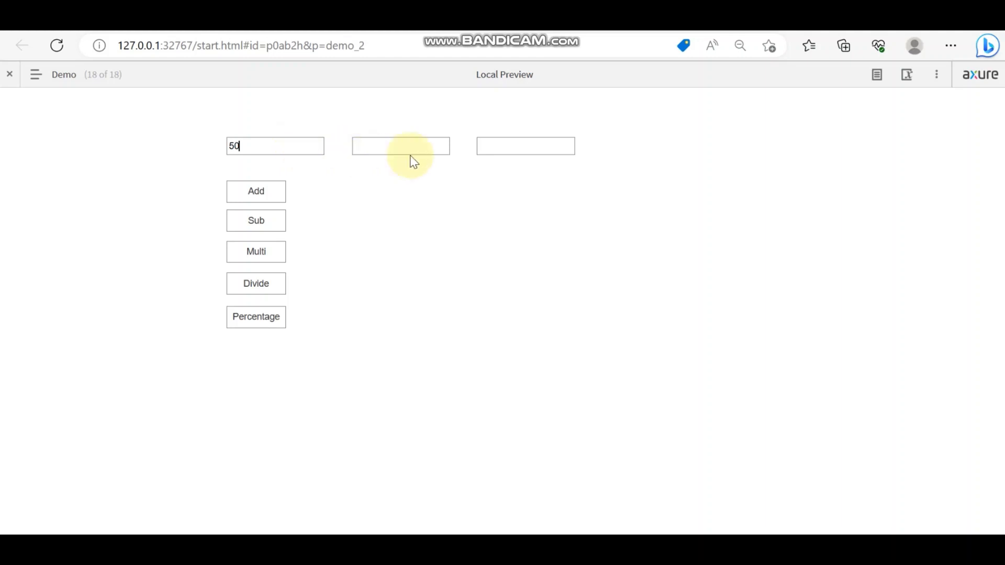
click(407, 148)
click(264, 221)
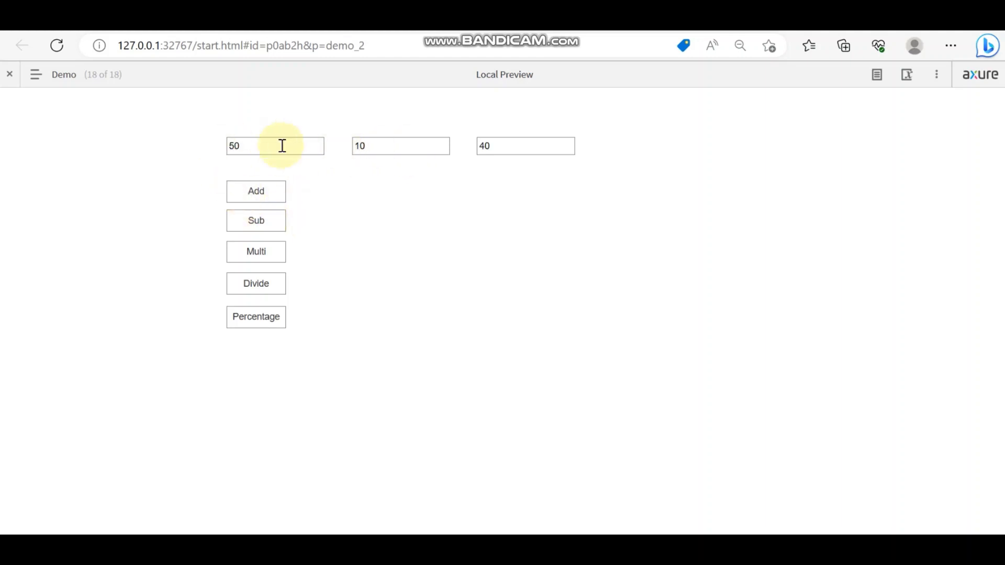
drag(234, 146, 229, 148)
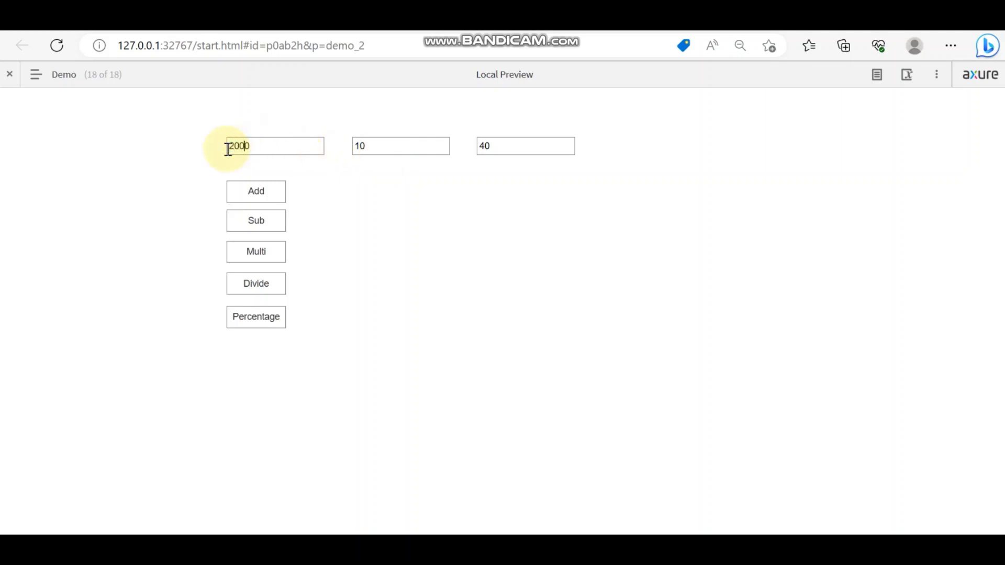
click(257, 220)
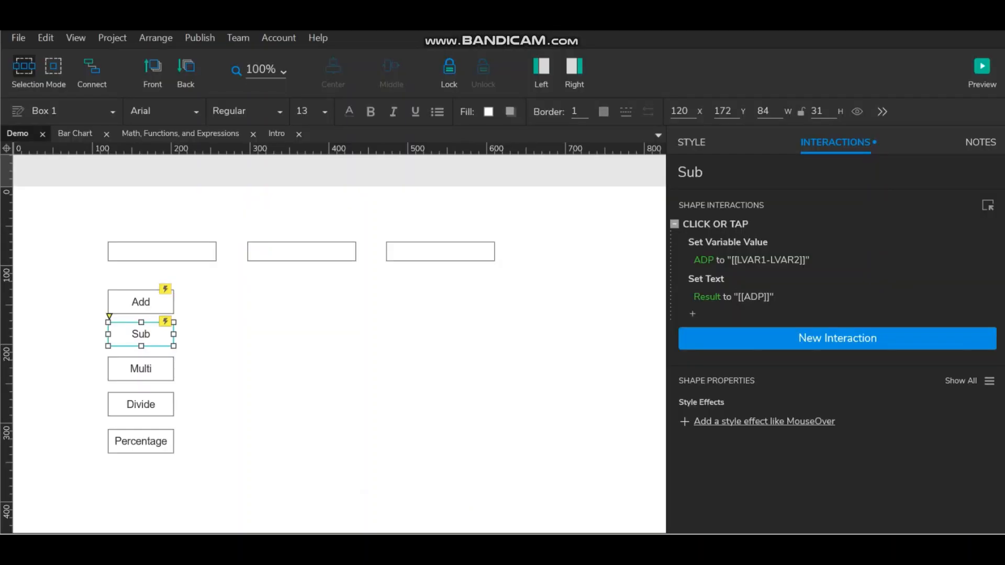
Switch back to Axure RP and copy the Sub box's Click or Tap interaction onto the Multi box.
click(729, 225)
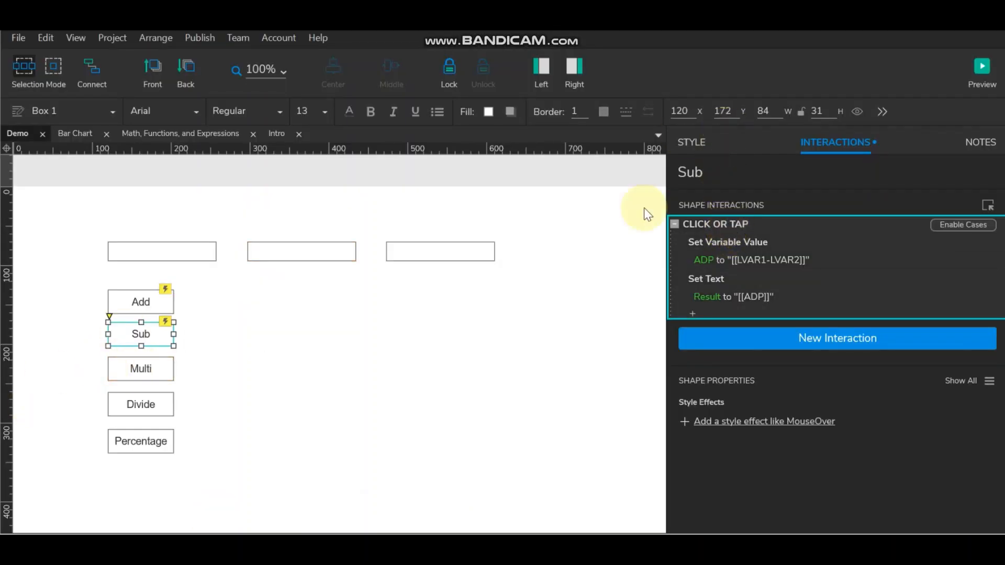
click(141, 369)
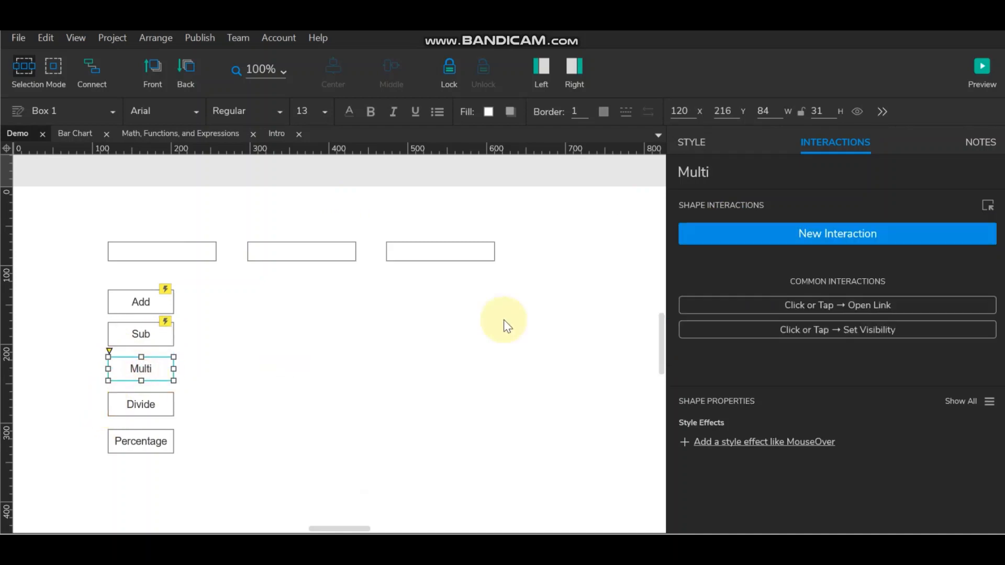
key(ctrl+v)
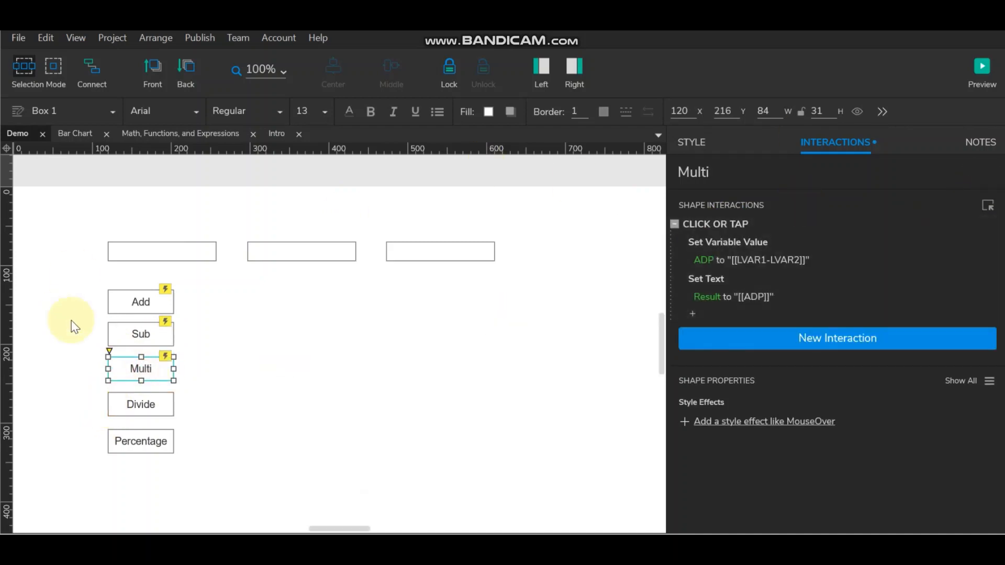
Open the Multi box's interaction in the Interaction Editor and set the Set Variable Value target to the global variable Multi.
click(742, 260)
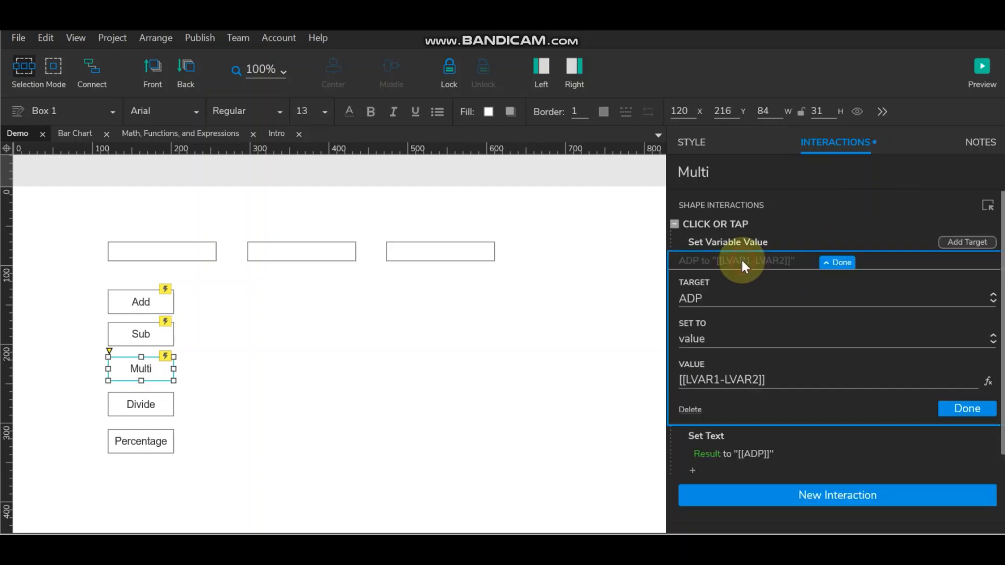
double_click(708, 221)
click(449, 149)
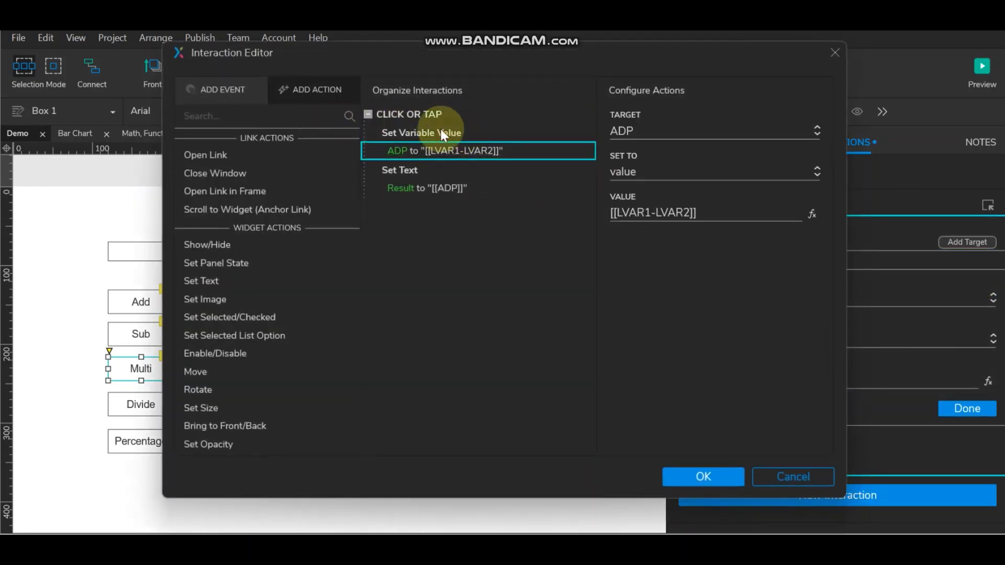
click(677, 130)
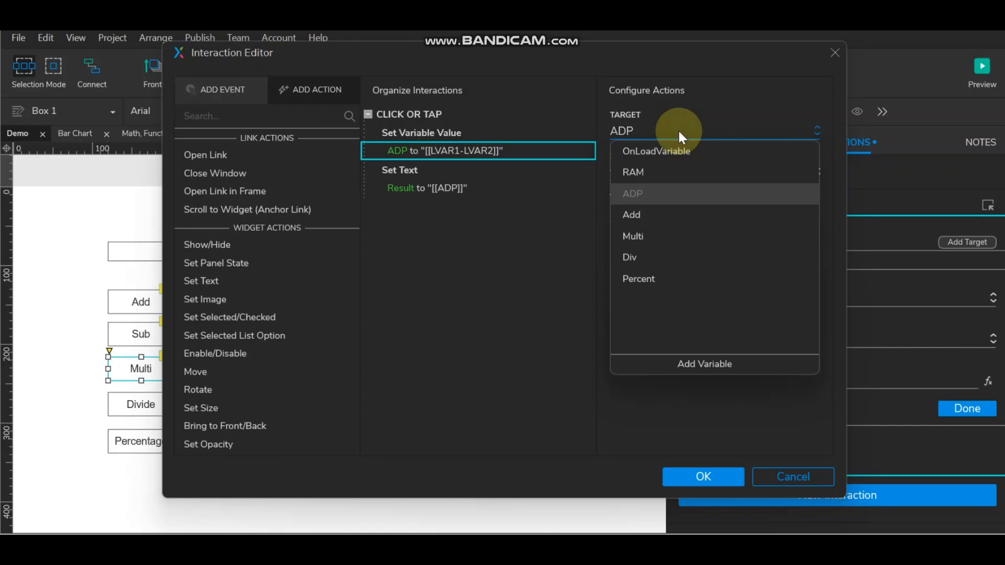
click(630, 236)
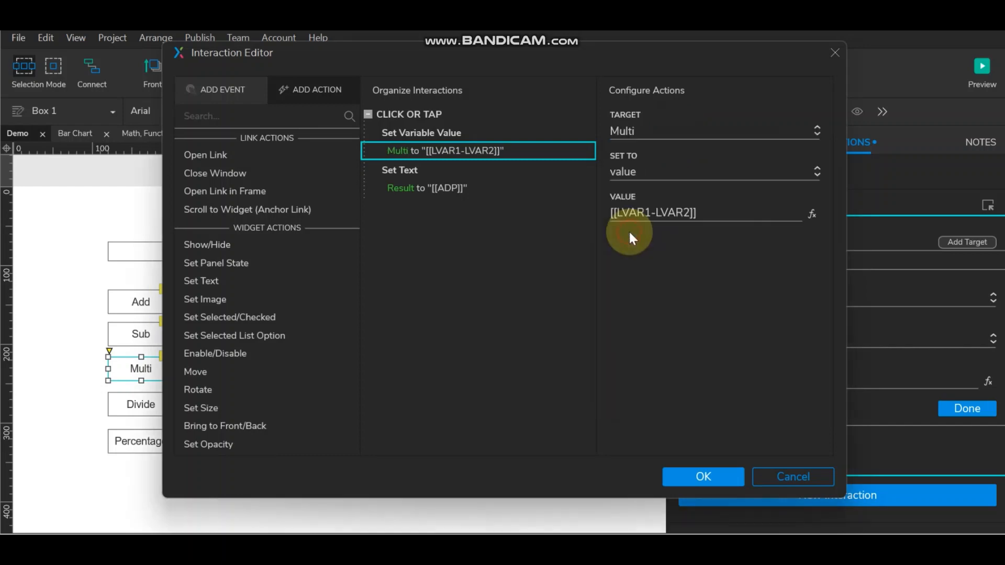
Change the operator in the Multi variable's value expression to multiplication, giving [[LVAR1*LVAR2]].
click(812, 213)
click(301, 140)
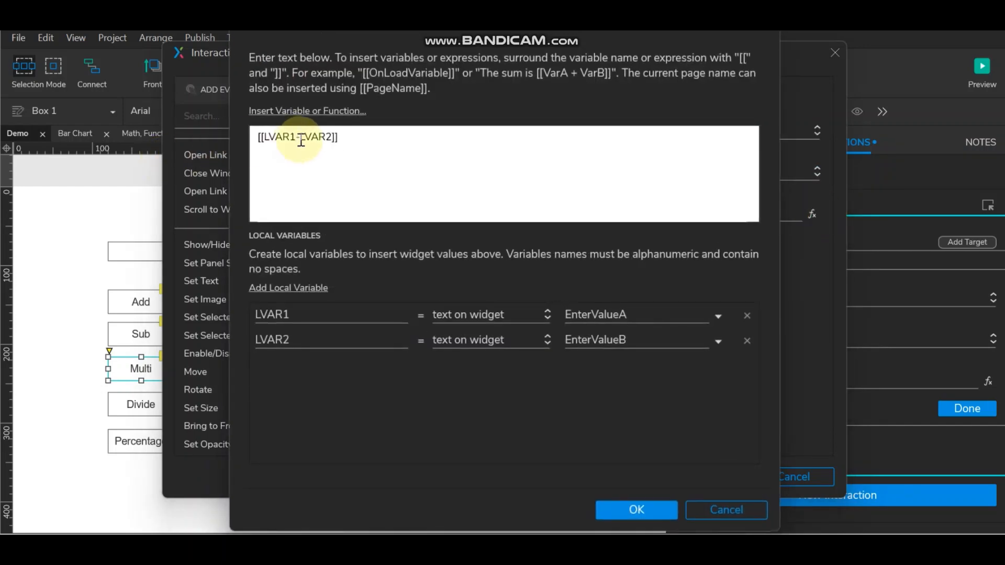
double_click(299, 138)
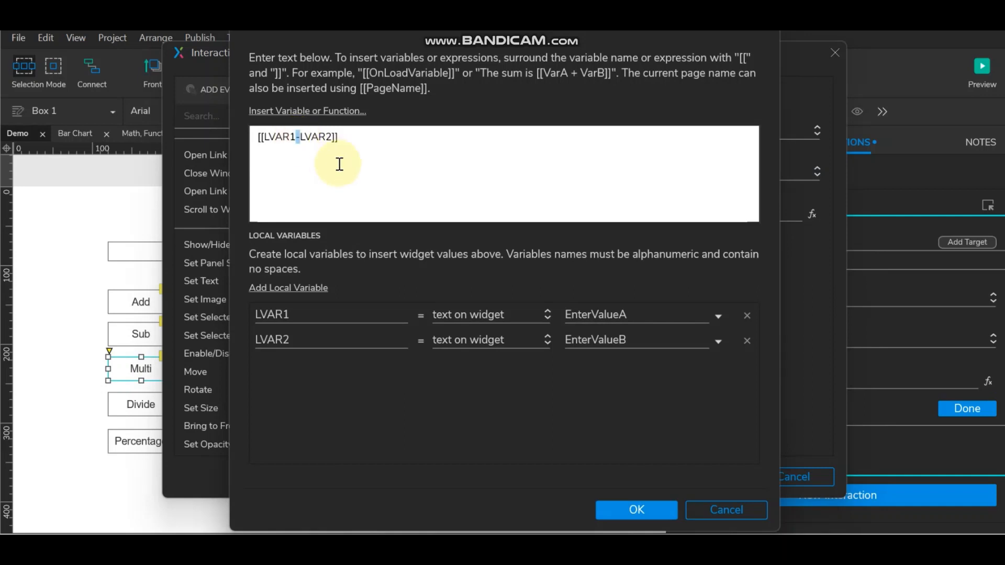
text(*)
click(632, 510)
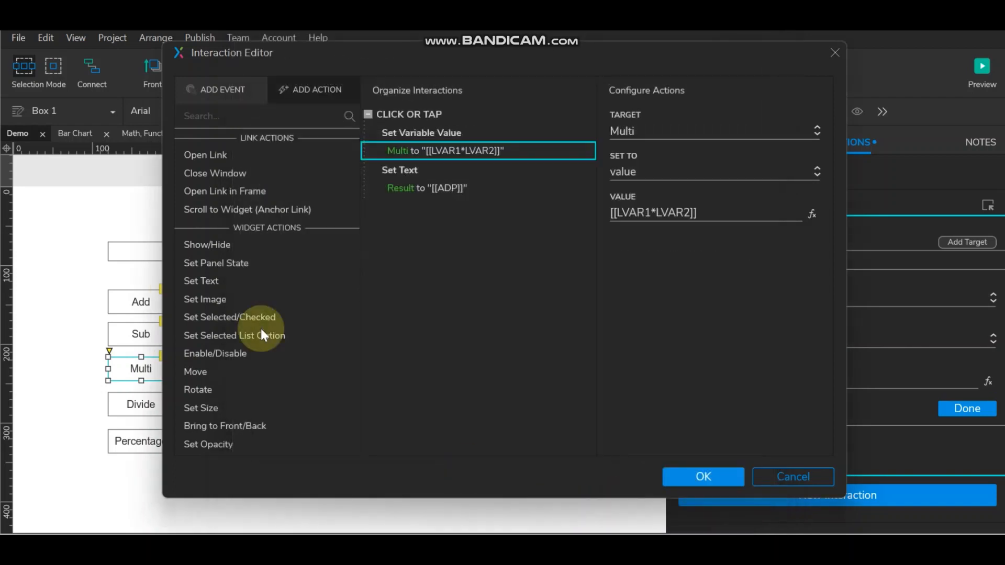
In the Multi box's Set Text action, replace the Result value with the global variable [[Multi]] and save the interaction.
click(440, 188)
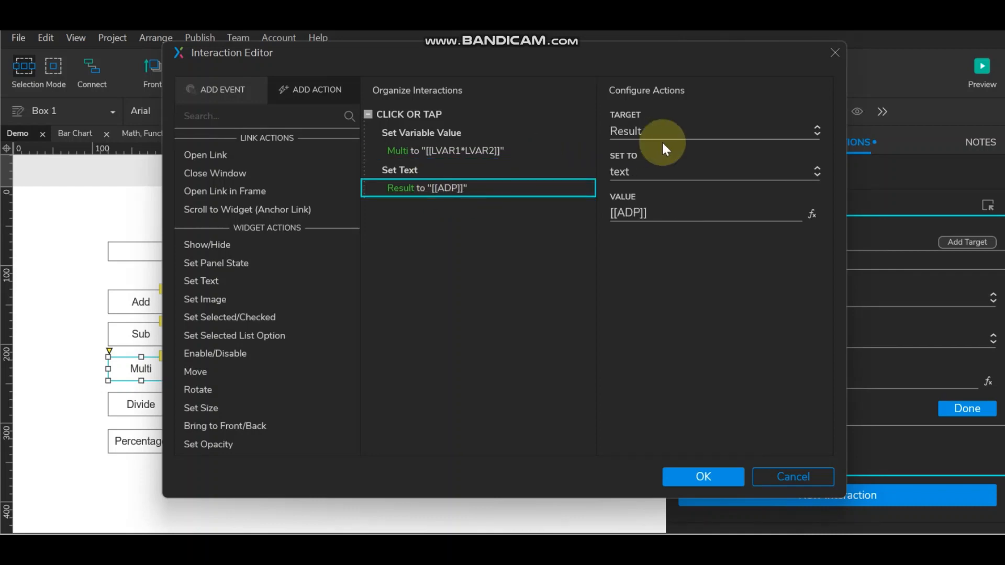
click(651, 128)
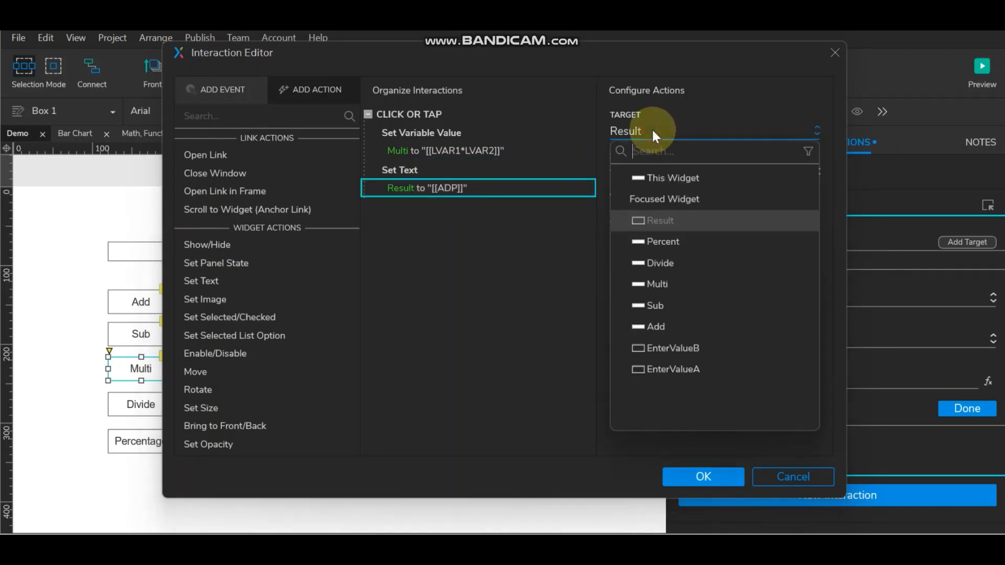
click(484, 328)
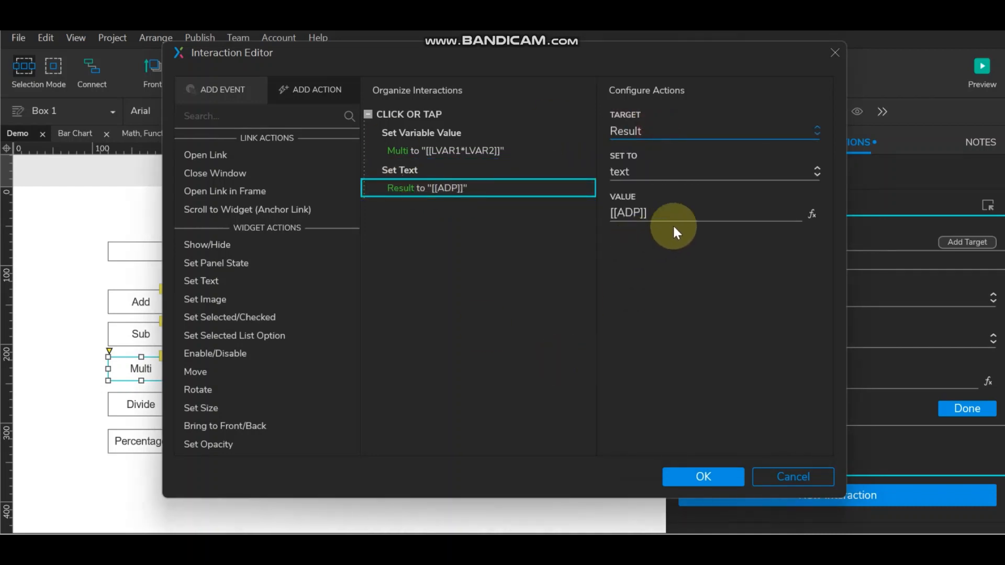
click(813, 214)
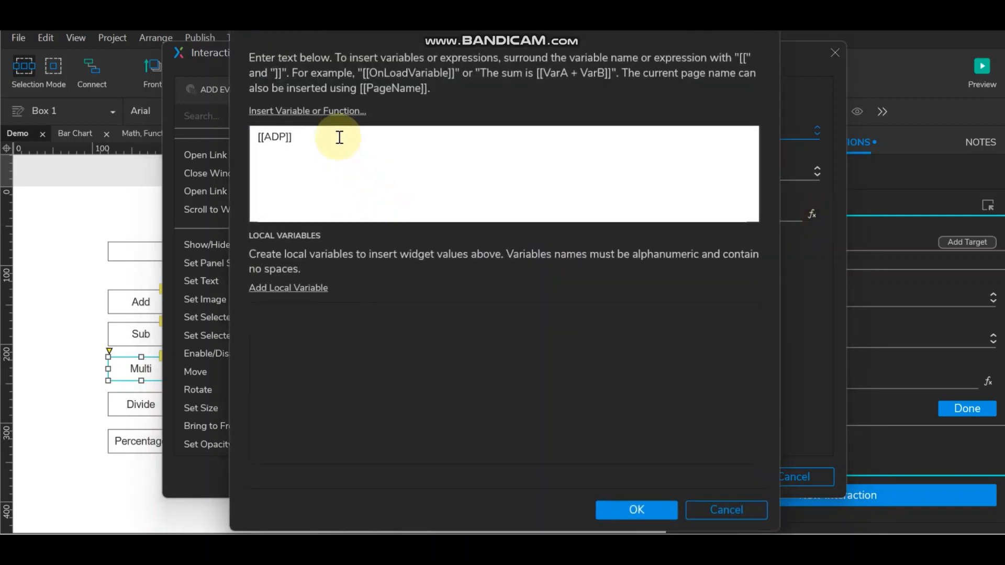
key(ctrl+a)
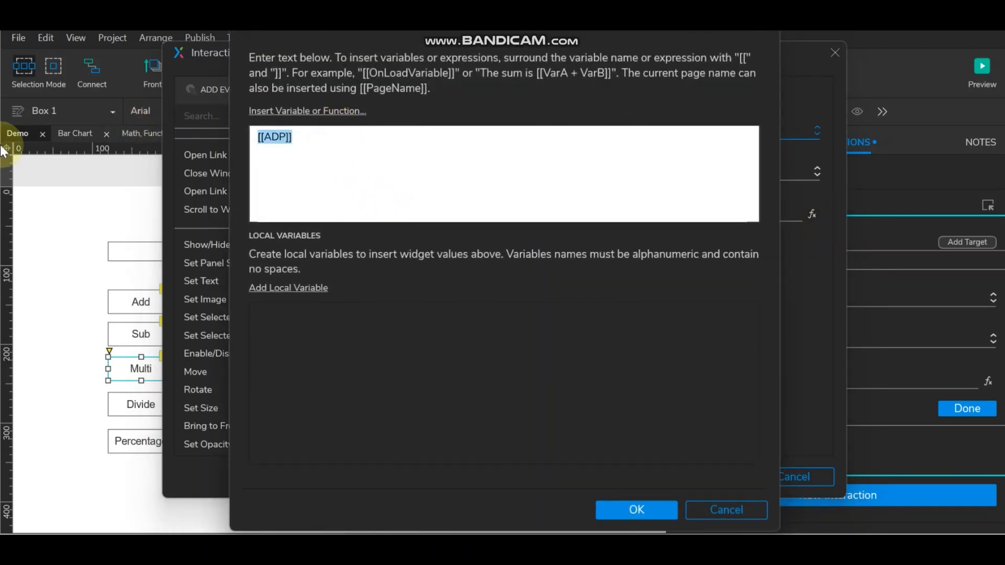
key(BackSpace)
click(310, 111)
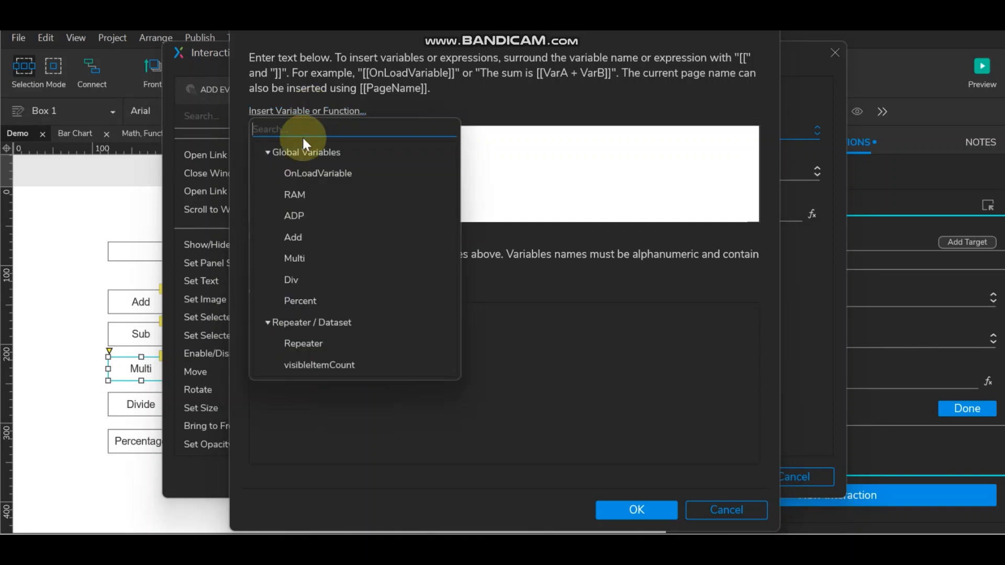
click(295, 259)
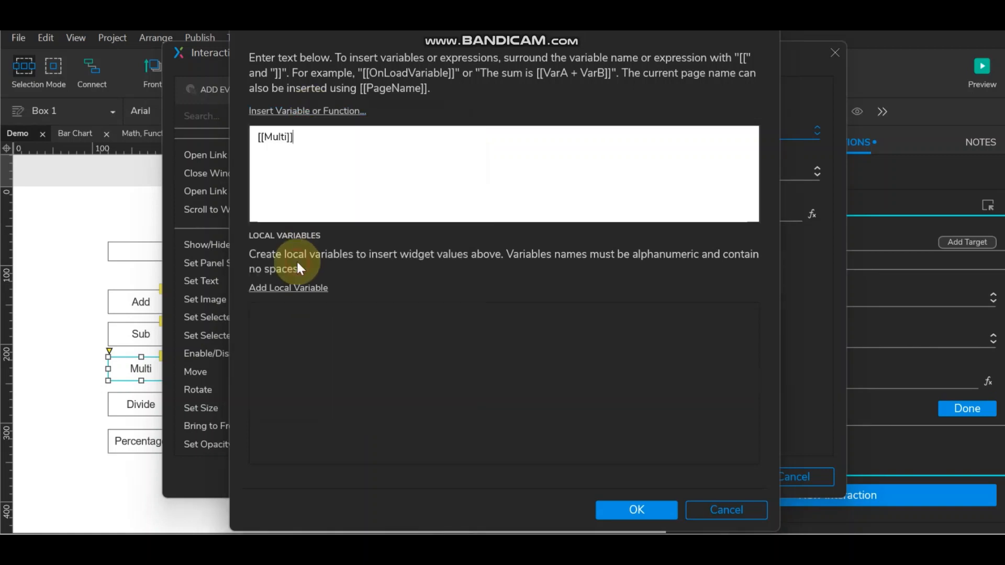
click(639, 510)
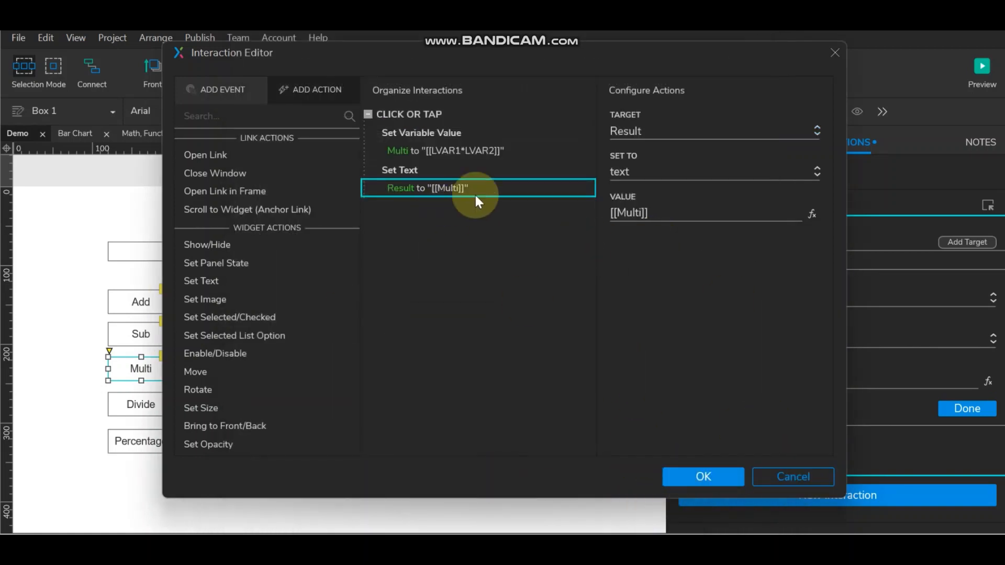
click(686, 473)
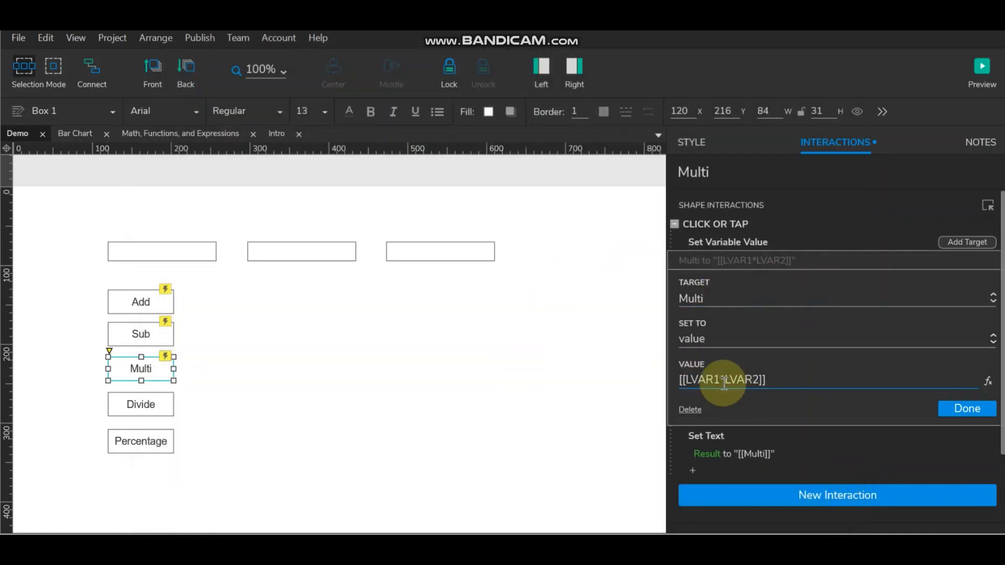
click(958, 414)
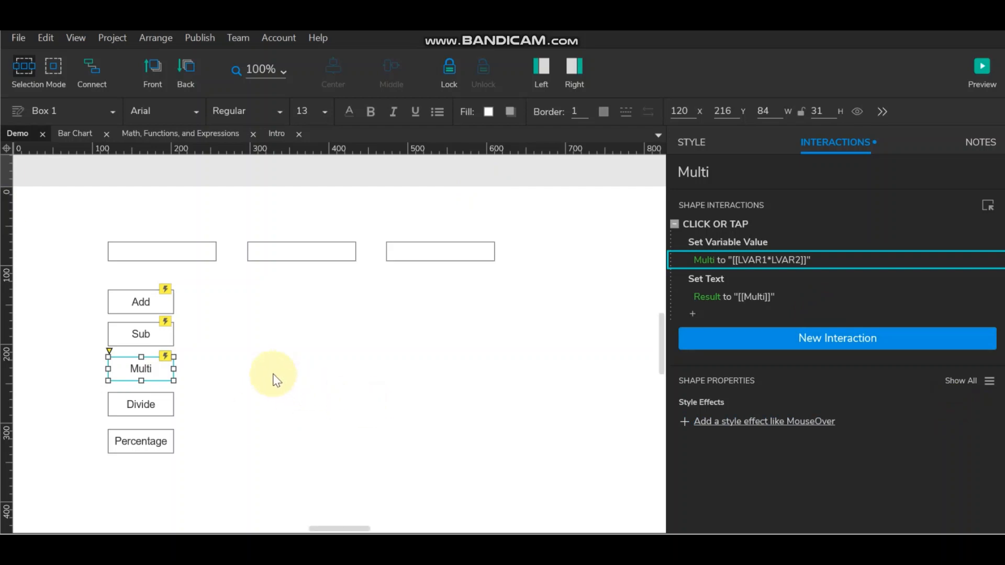
Paste the copied Click or Tap interaction onto the Divide box and set its Set Variable Value target to Div.
click(141, 404)
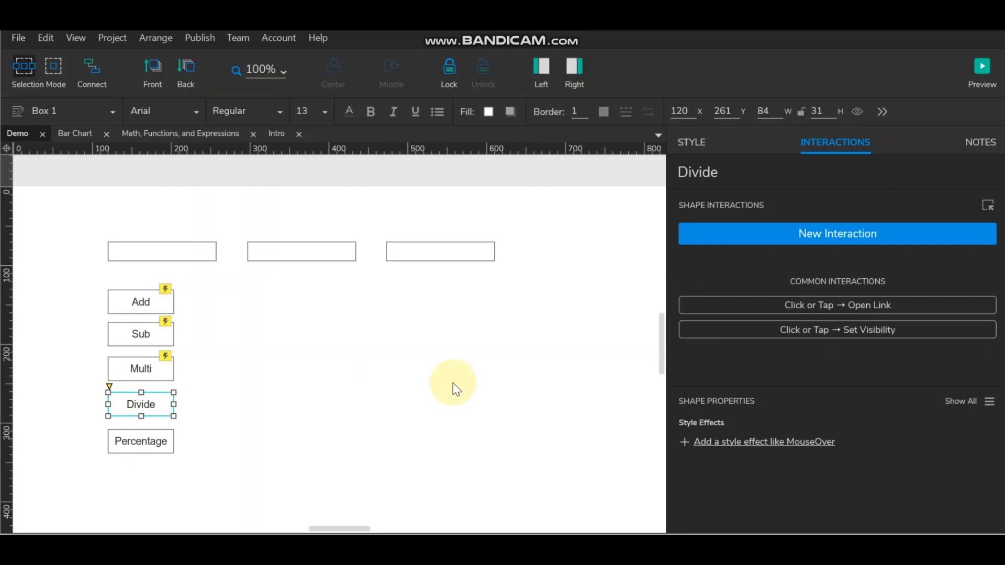
key(ctrl+v)
click(751, 256)
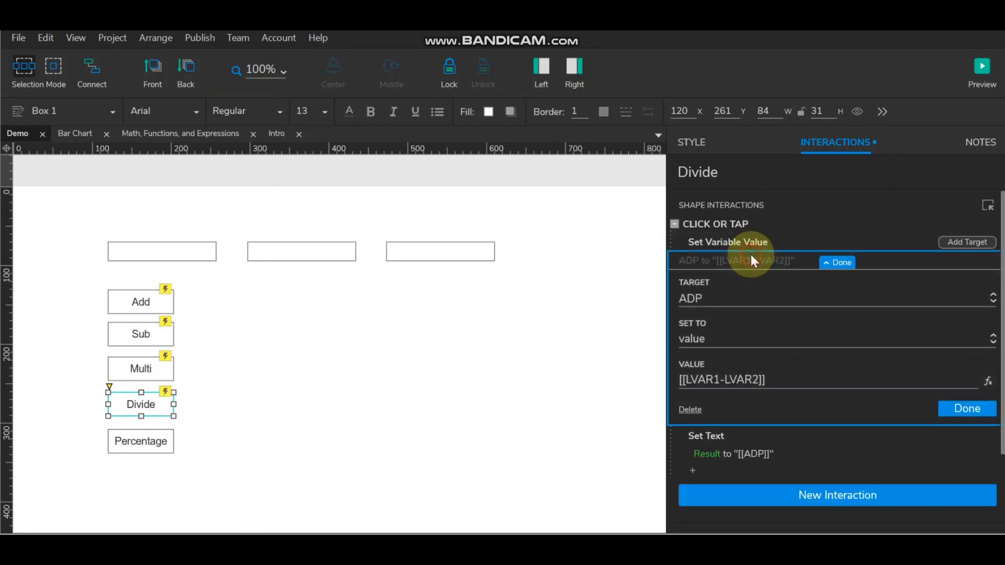
click(982, 298)
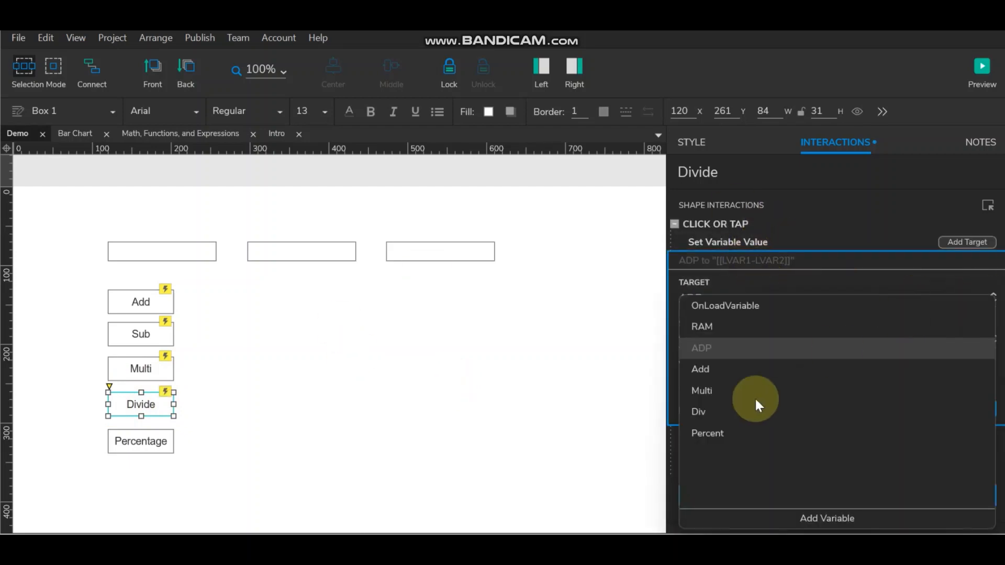
click(708, 408)
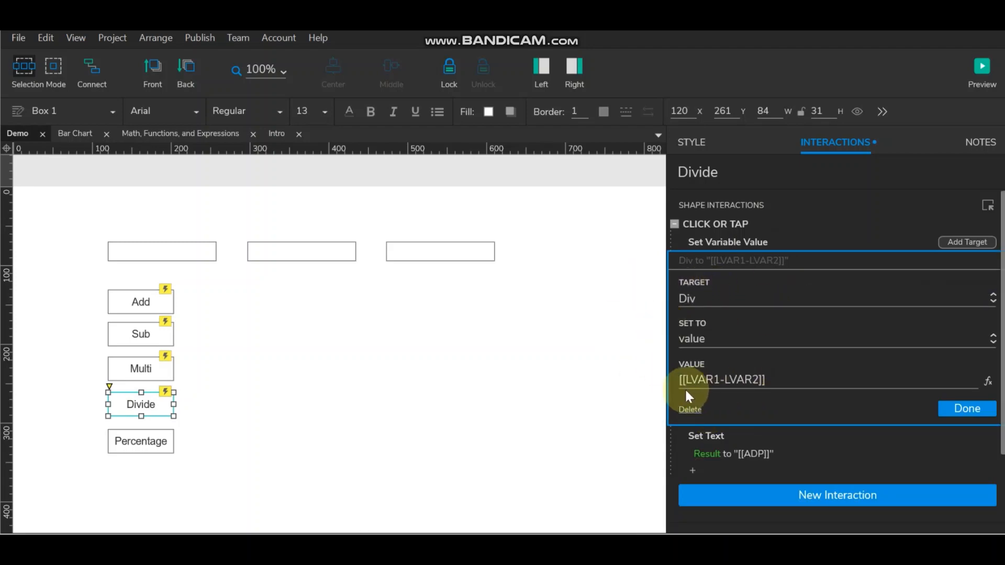
Change the operator in the Div variable's value expression to division, giving [[LVAR1/LVAR2]].
click(989, 381)
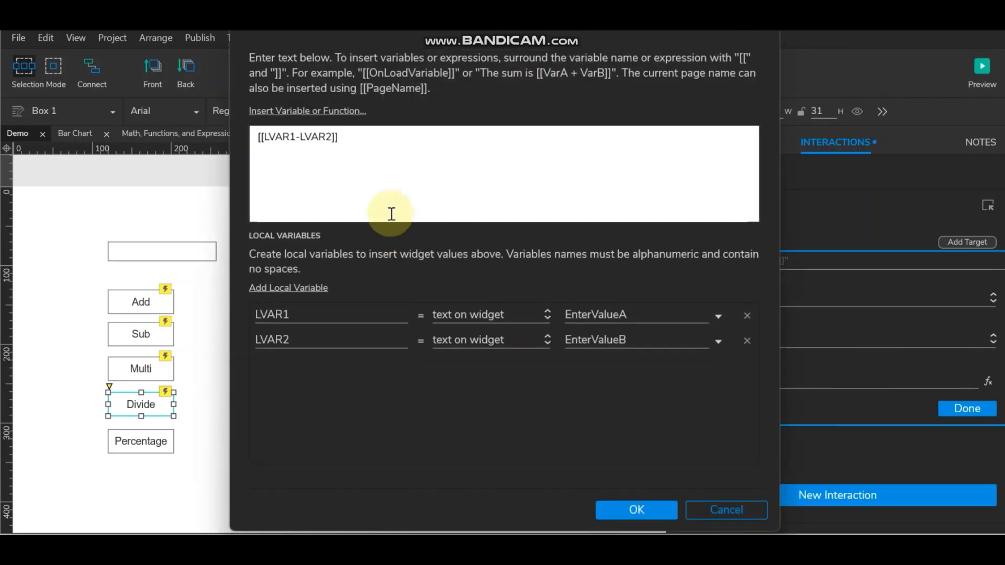
click(299, 138)
double_click(300, 139)
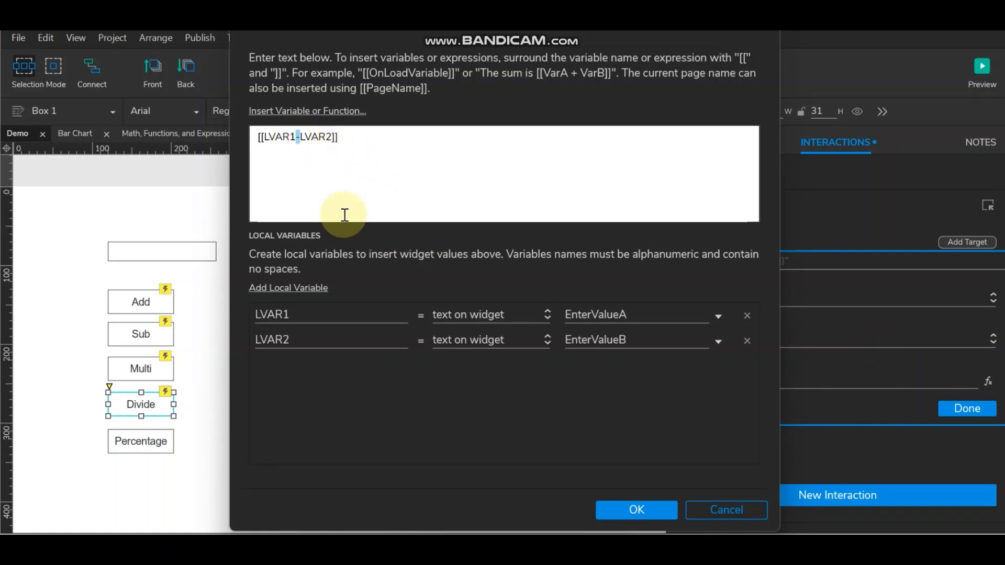
text(/)
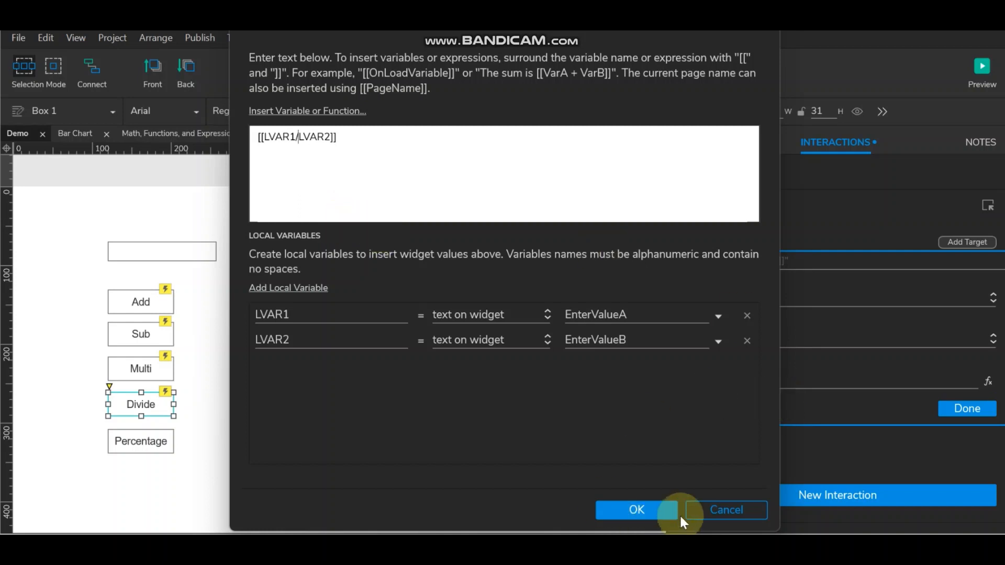
click(640, 508)
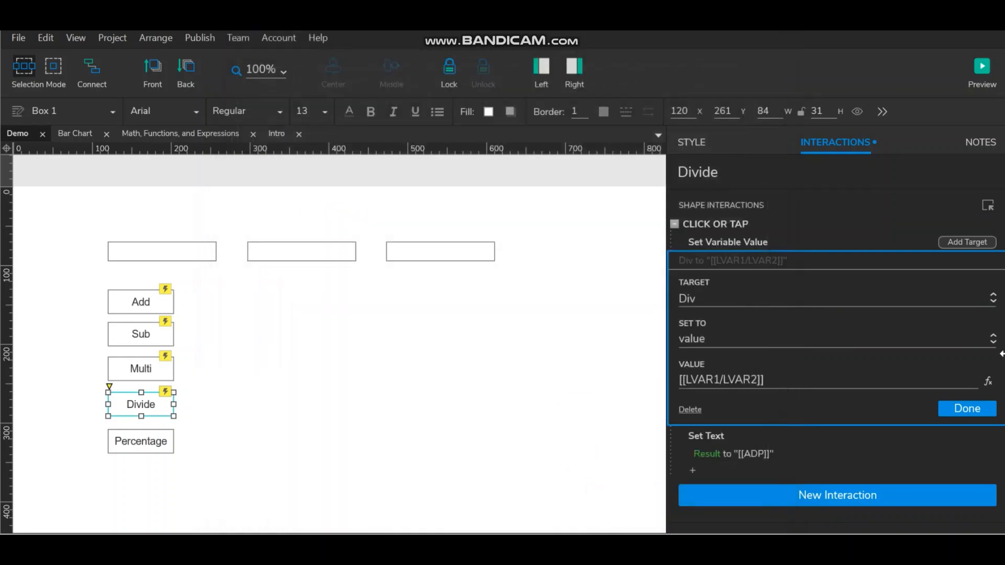
click(967, 408)
In the Divide box's Set Text action, replace the Result value with the global variable [[Div]].
click(755, 295)
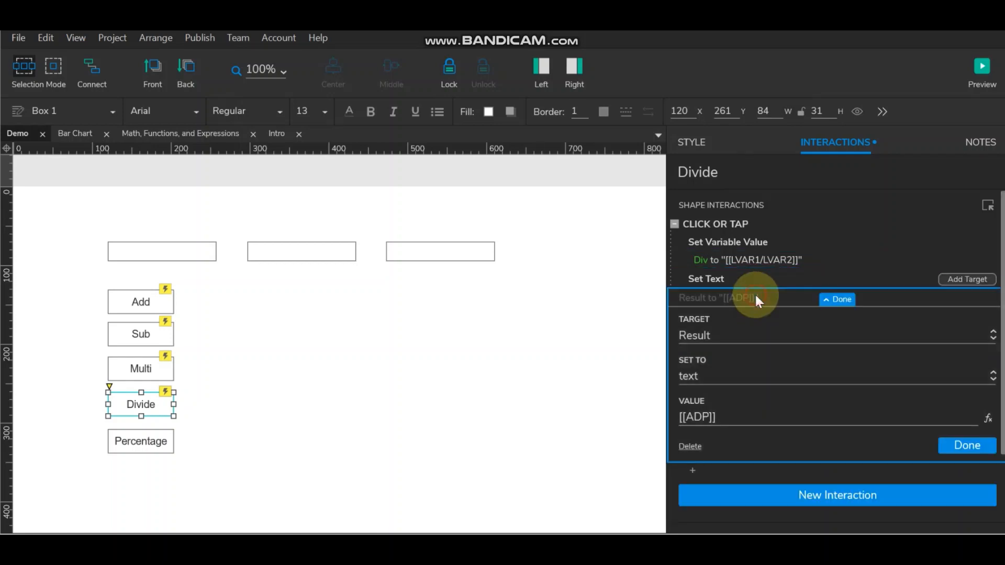
click(988, 419)
drag(316, 139, 192, 138)
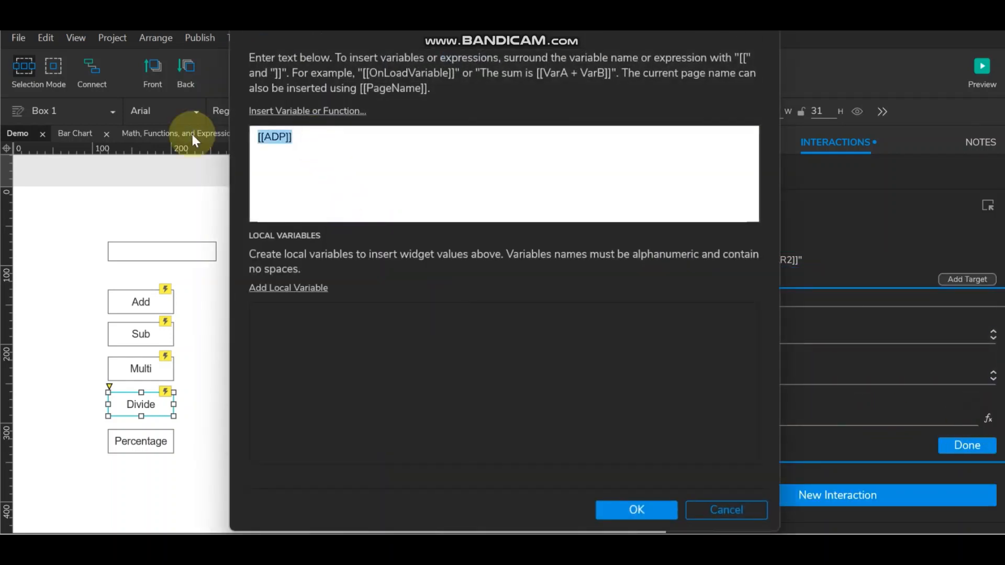
key(BackSpace)
click(330, 110)
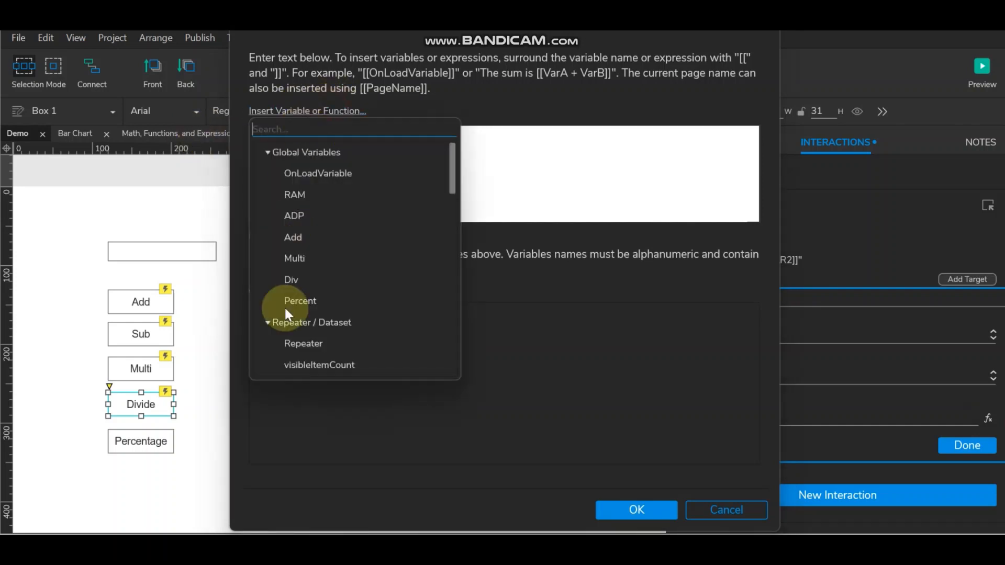
click(290, 280)
click(649, 510)
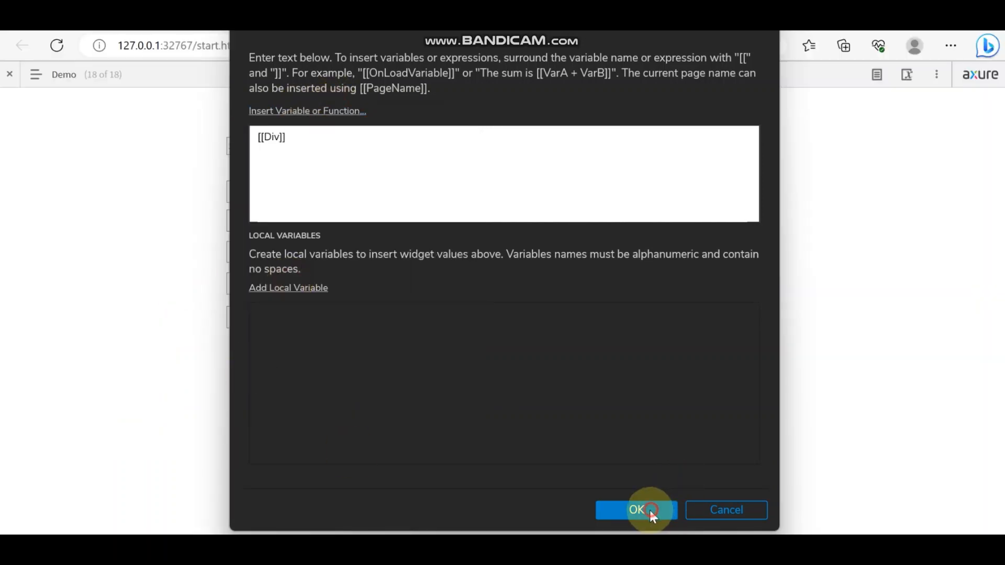
click(963, 447)
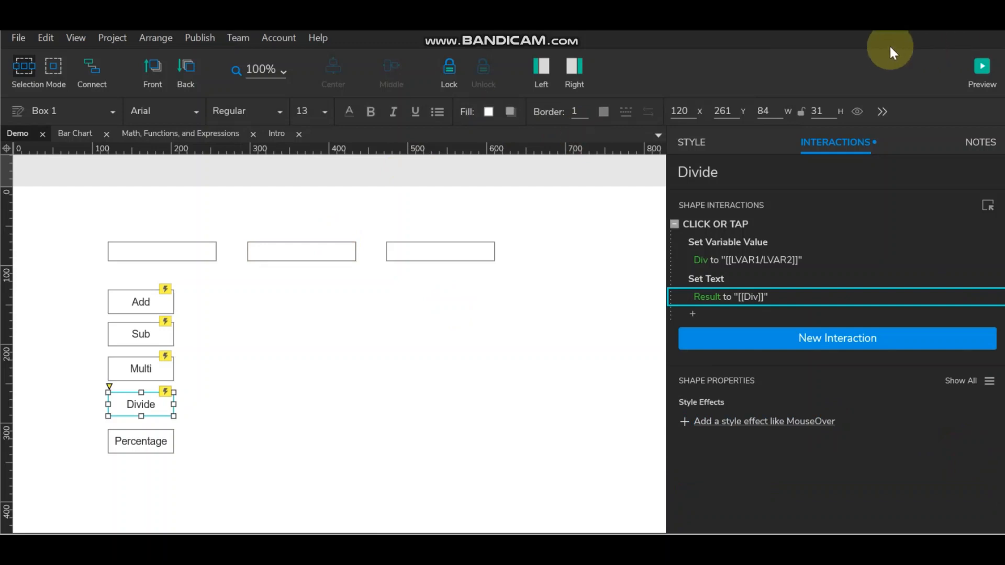
Add a label directly above the first text field, aligned with its start, reading "Enter Value A".
click(570, 73)
click(541, 68)
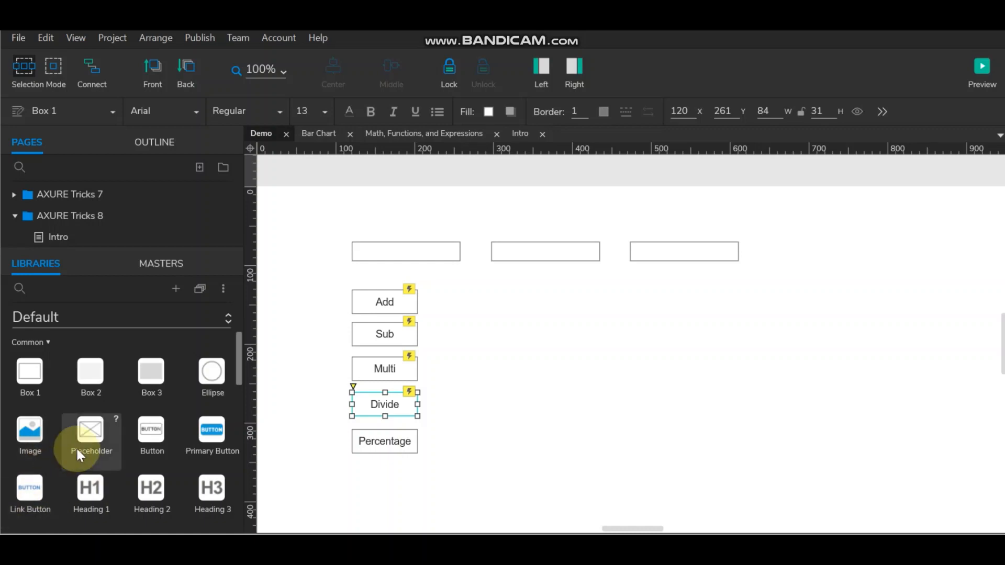
scroll(77, 447, down, 3)
click(19, 454)
drag(359, 228, 347, 226)
double_click(360, 233)
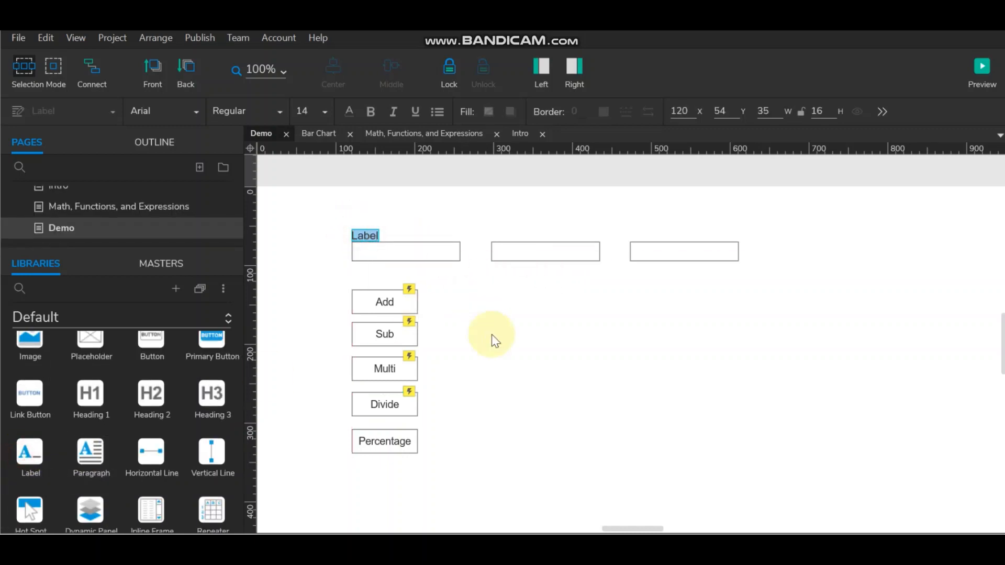
text(Enter Vakl)
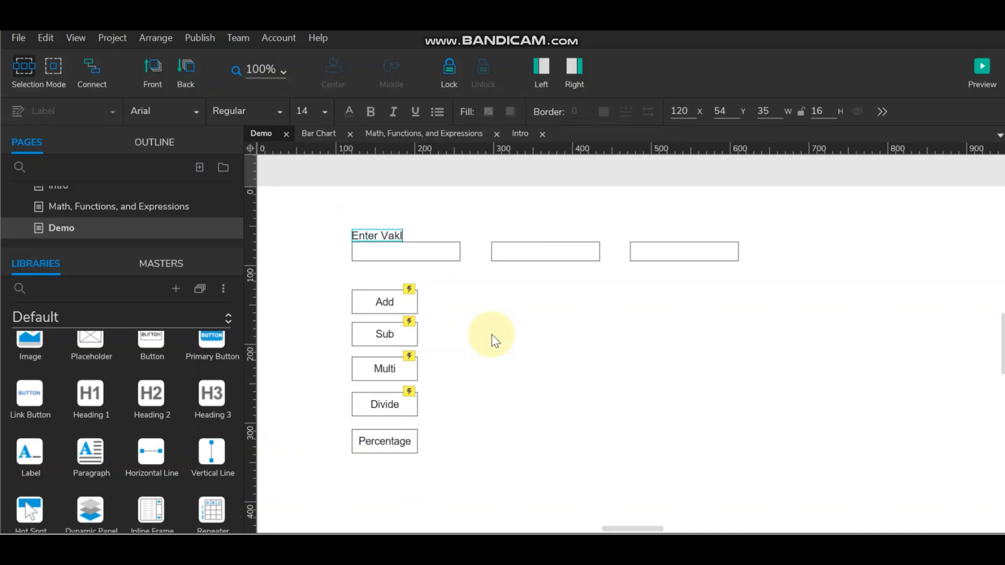
key(BackSpace)
key(BackSpace)
text(lue A)
click(503, 323)
Duplicate the "Enter Value A" label above the second text field and change its text to "Enter Value B".
click(401, 237)
drag(402, 238, 545, 234)
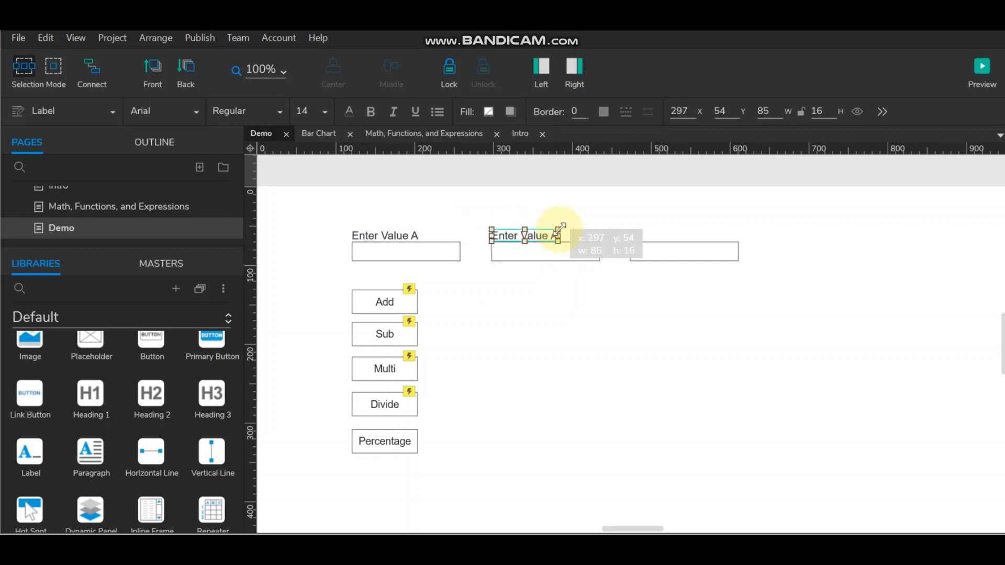
double_click(549, 239)
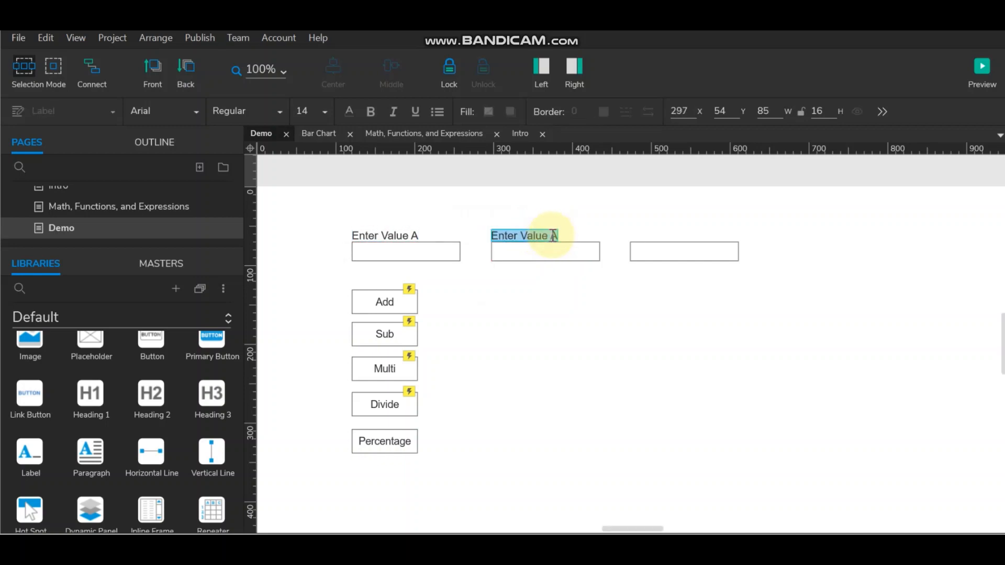
text(Enter Value B)
click(595, 330)
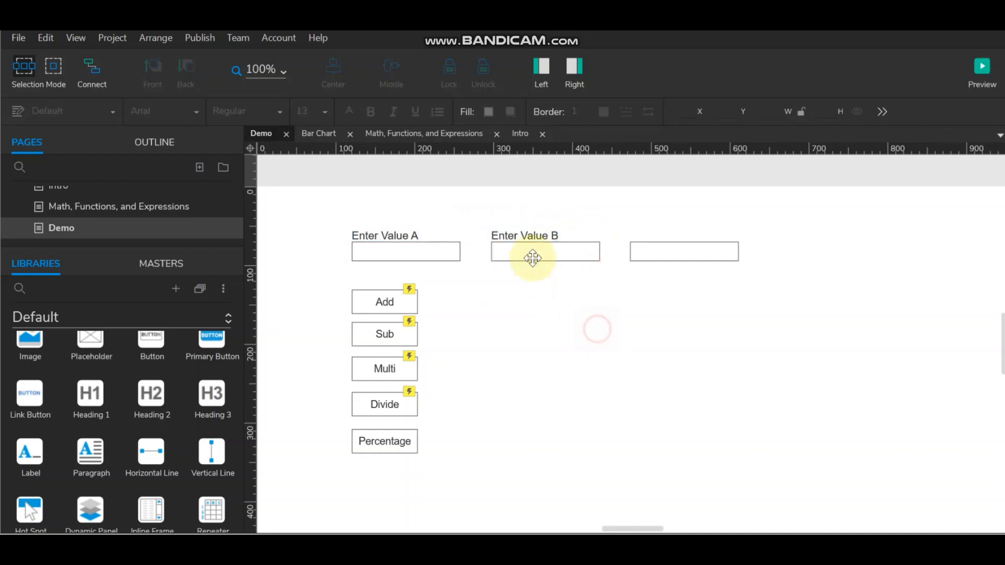
Duplicate the "Enter Value B" label above the third text field and change its text to "Result".
click(522, 234)
drag(522, 237, 659, 237)
double_click(662, 239)
text(Result)
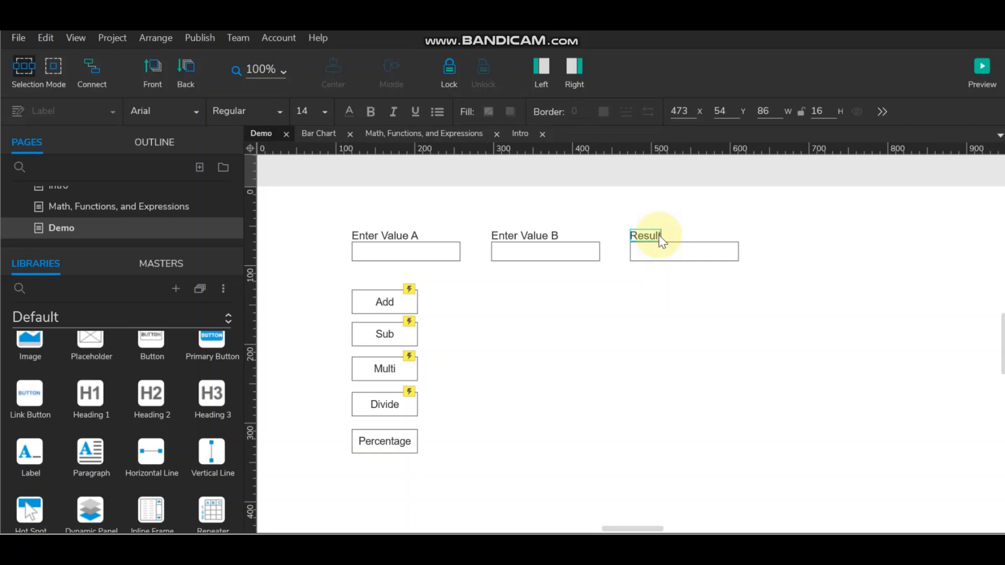
click(589, 272)
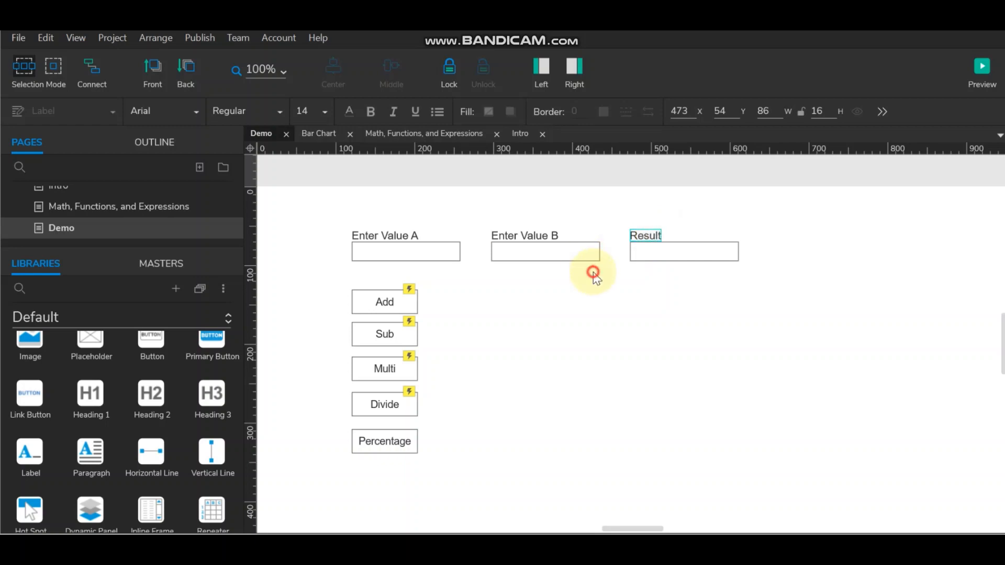
Select all three text fields and set their corner radius to 10.
click(414, 252)
shift+click(588, 254)
shift+click(668, 253)
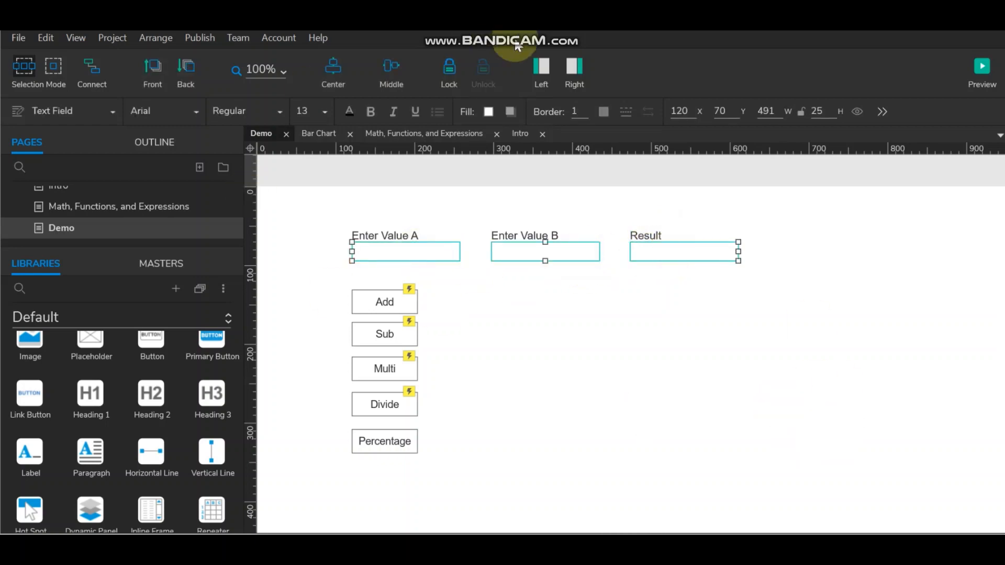
click(583, 63)
scroll(889, 460, down, 5)
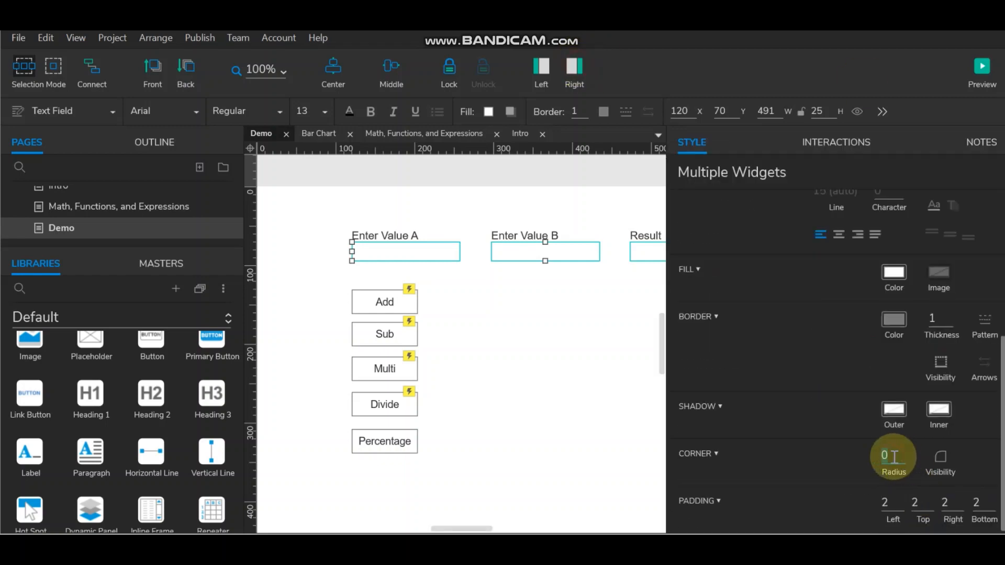
text(10)
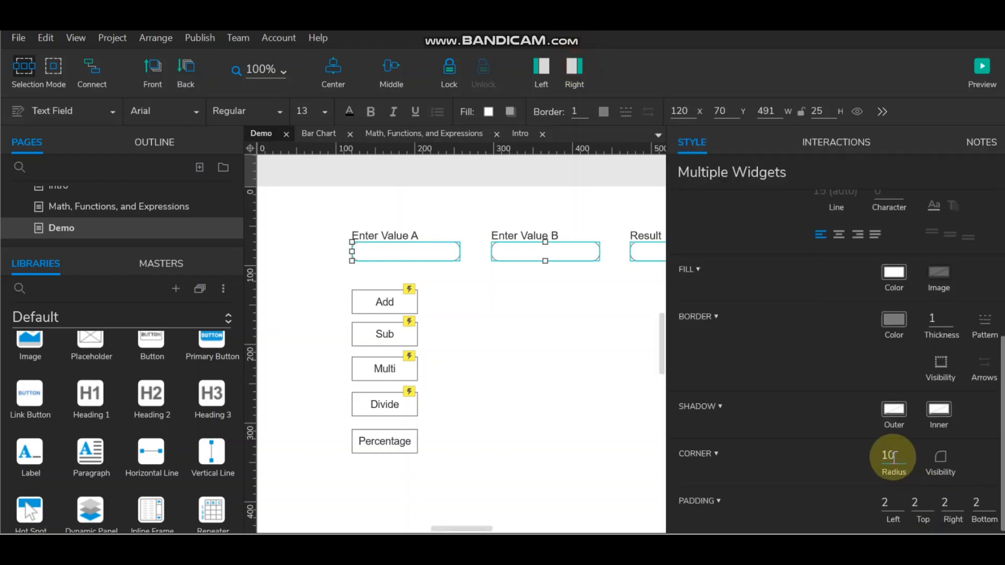
click(554, 334)
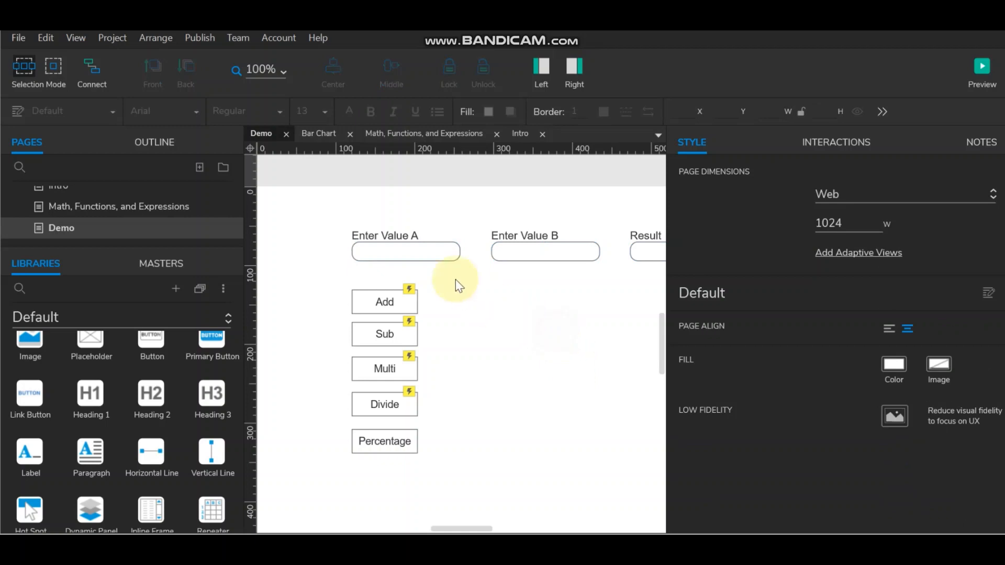
Select the Enter Value A, Enter Value B and Result text fields and center-align their text.
click(574, 67)
click(440, 252)
ctrl+click(542, 253)
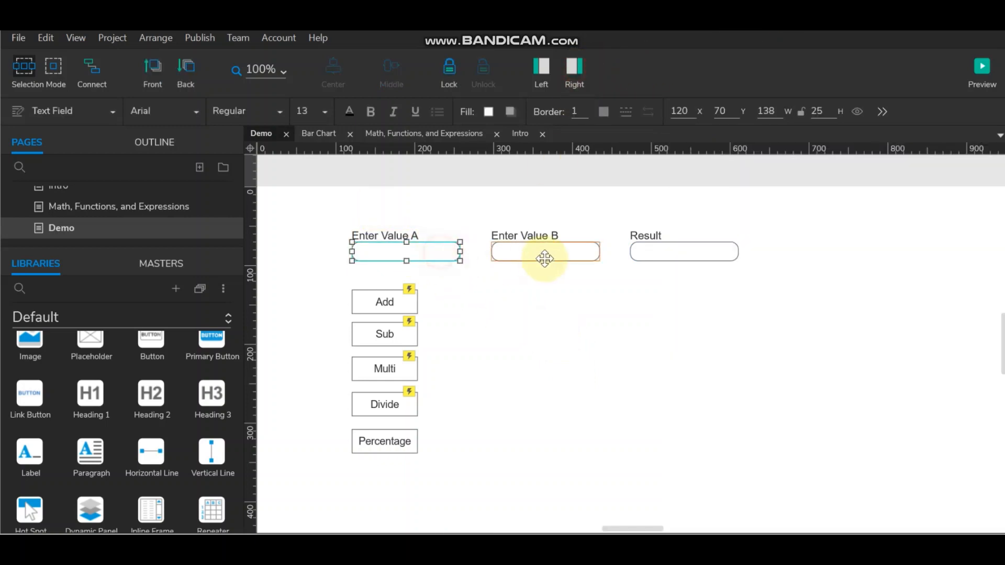
ctrl+click(691, 253)
click(574, 67)
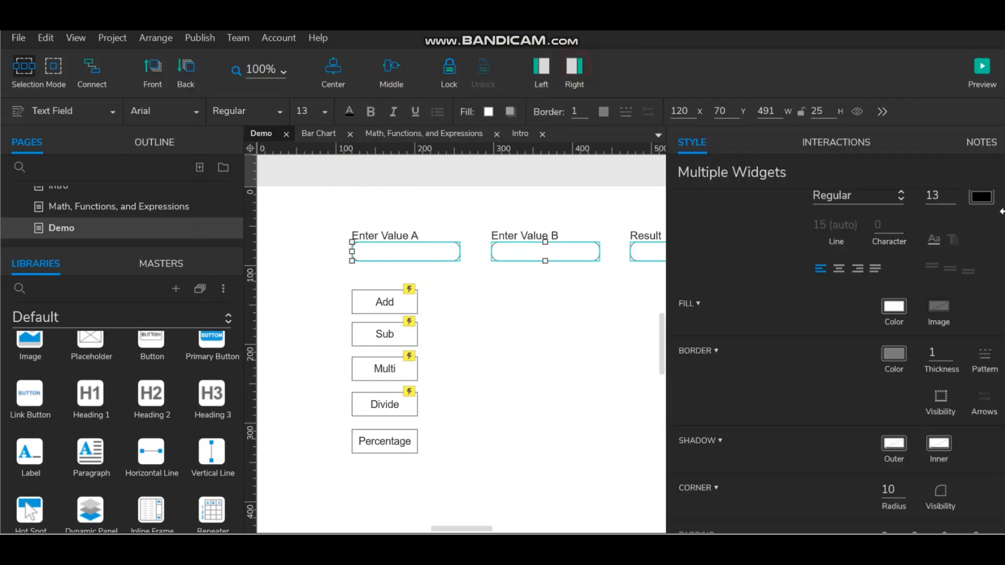
click(842, 269)
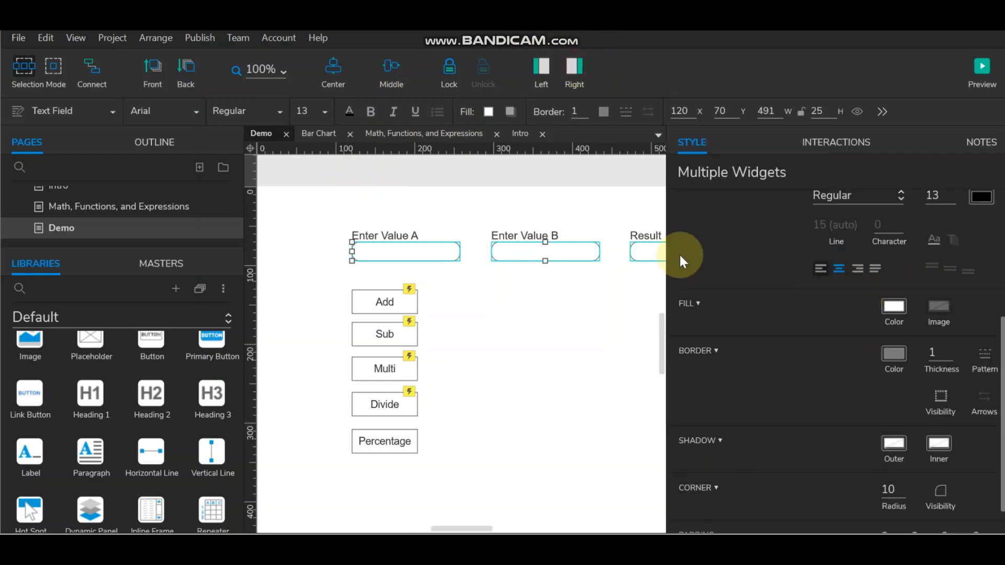
click(518, 309)
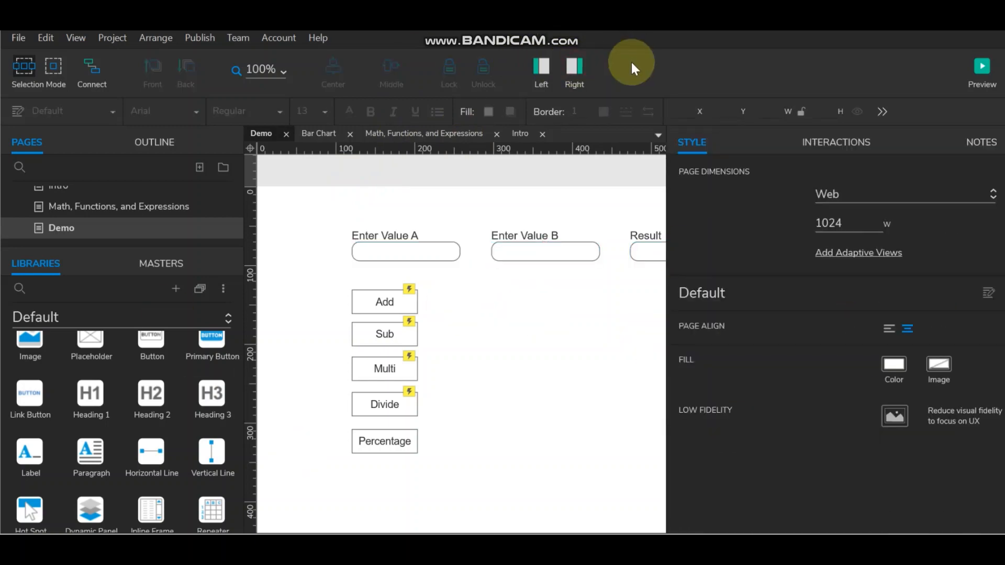
click(574, 66)
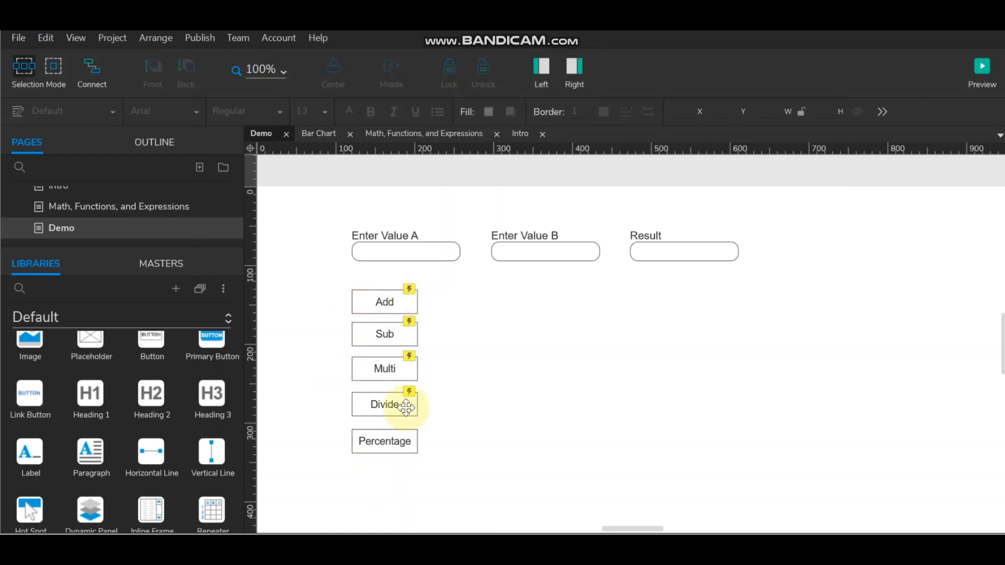
Preview the demo page in the browser and test the multiplication with Value A 10 and Value B 90.
click(983, 67)
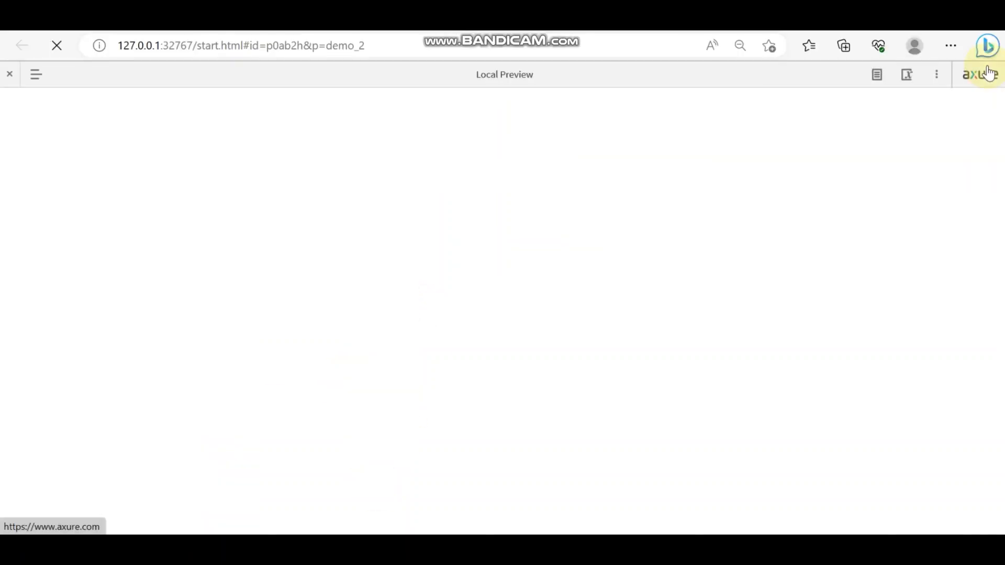
click(319, 152)
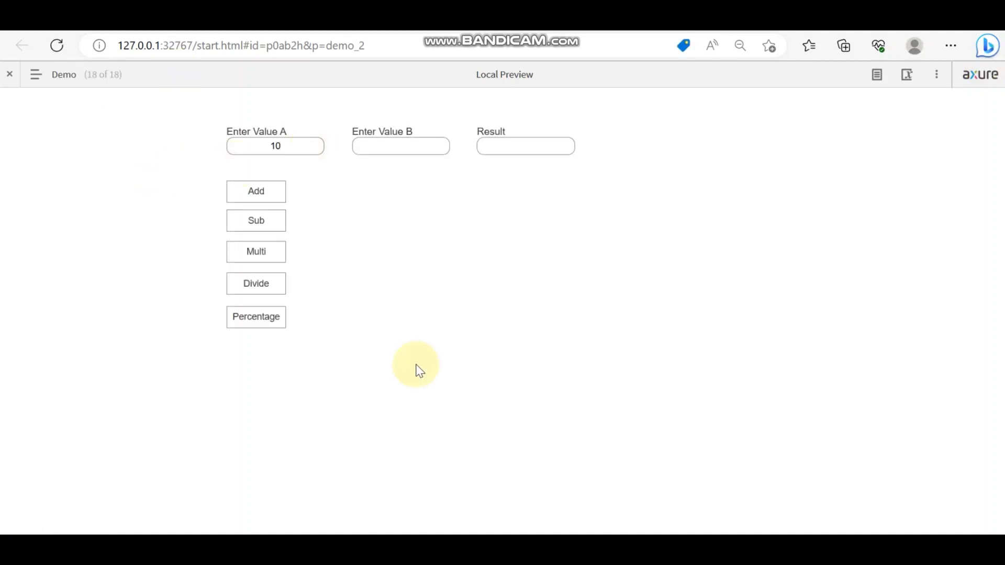
click(412, 150)
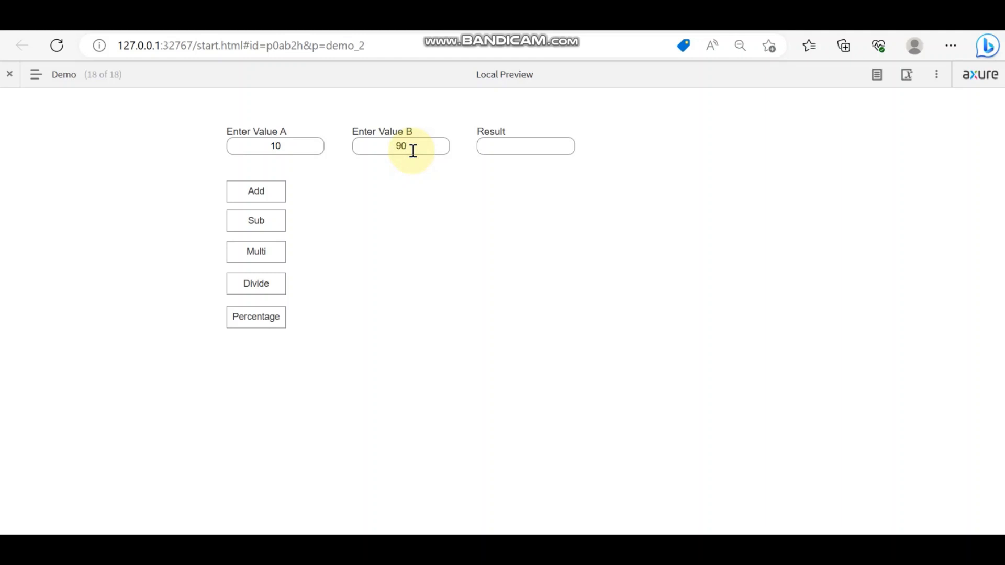
click(267, 253)
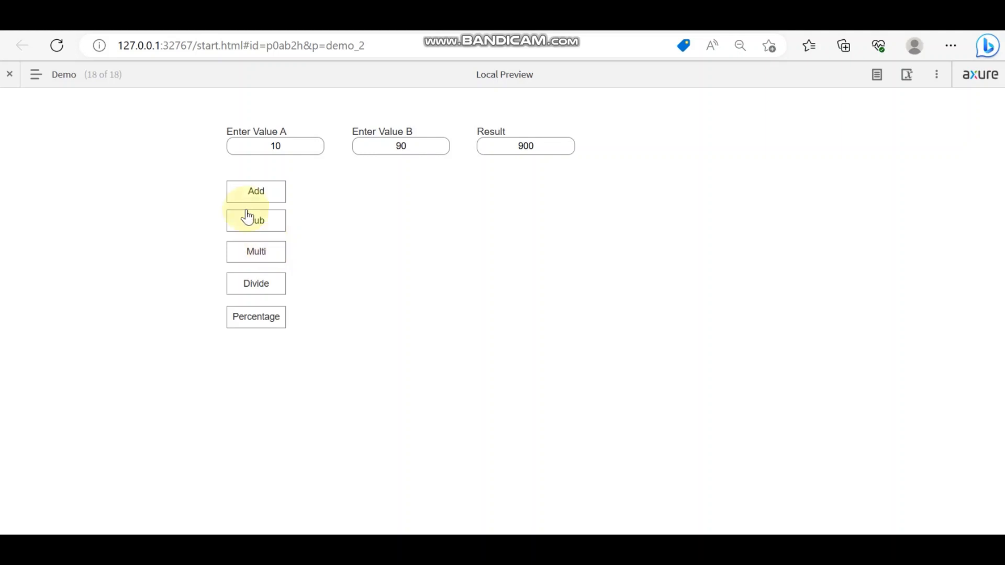
Set Value A to 90 and Value B to 9, and test the division.
drag(276, 146, 265, 152)
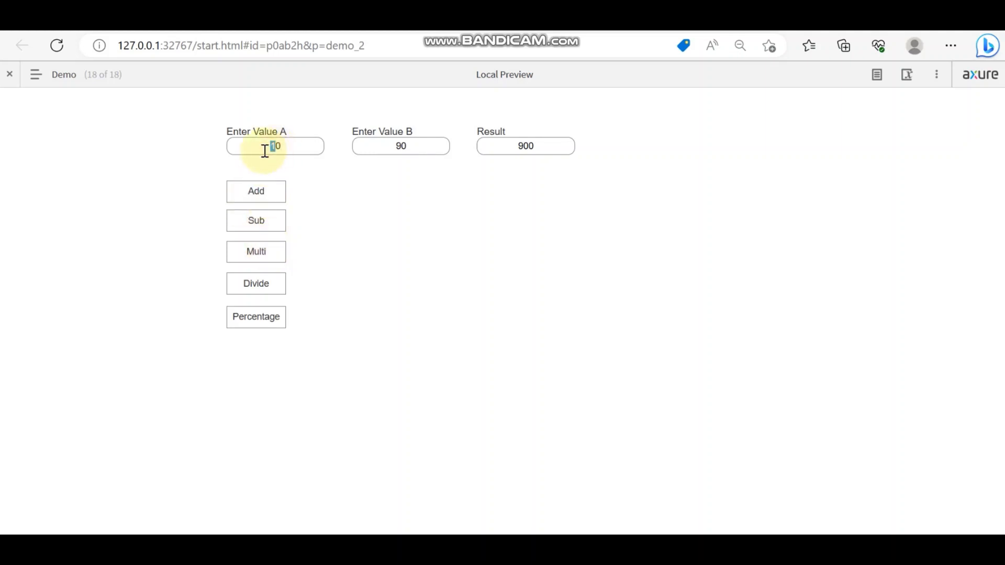
double_click(403, 146)
text(90)
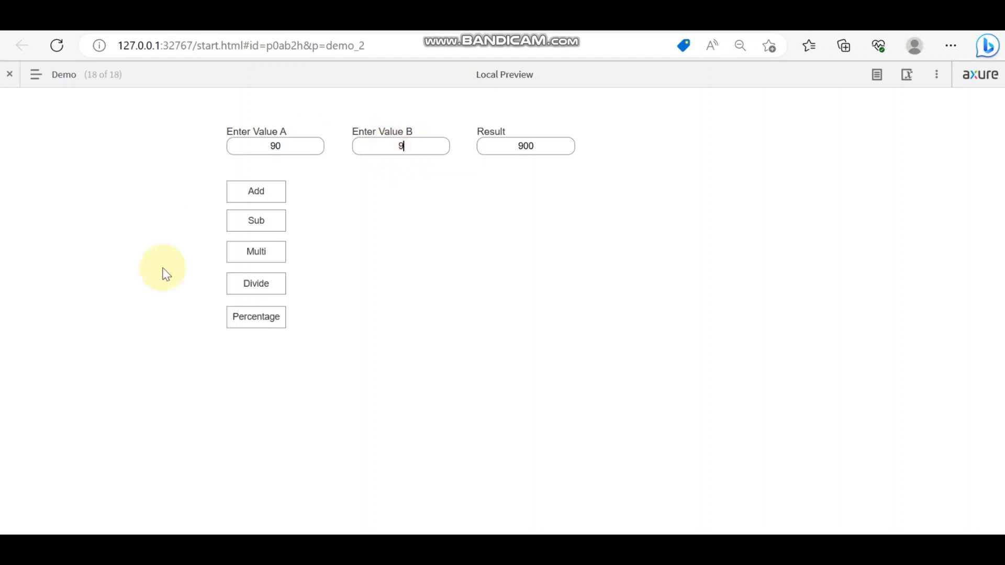
click(258, 286)
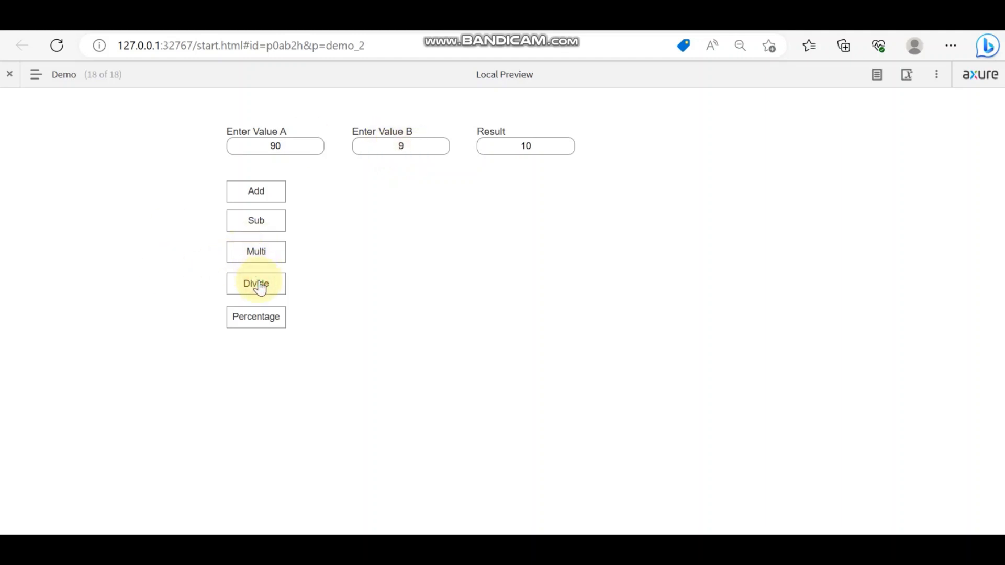
Test multiplication, subtraction and addition on the same two values, and repeat the division.
click(256, 254)
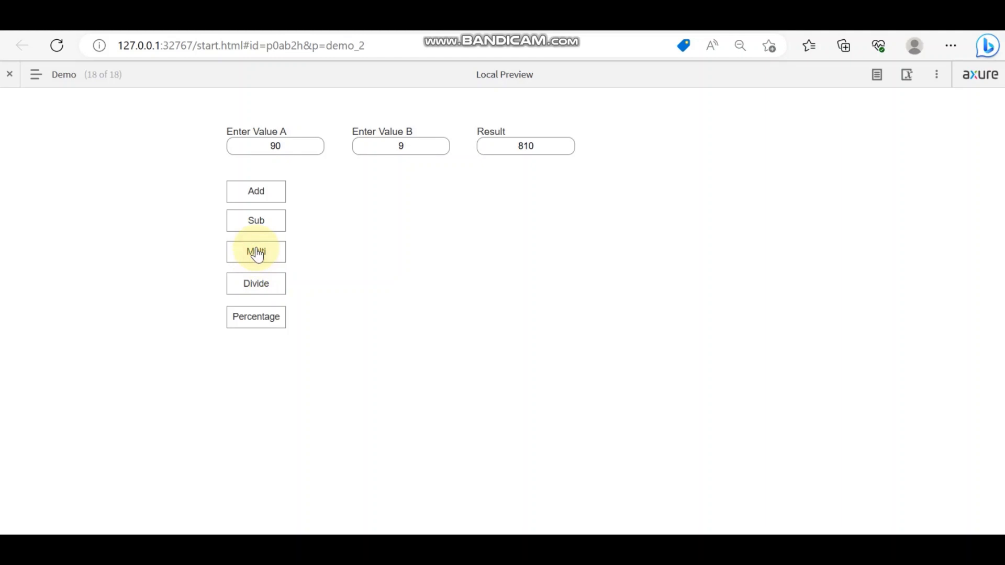
click(256, 225)
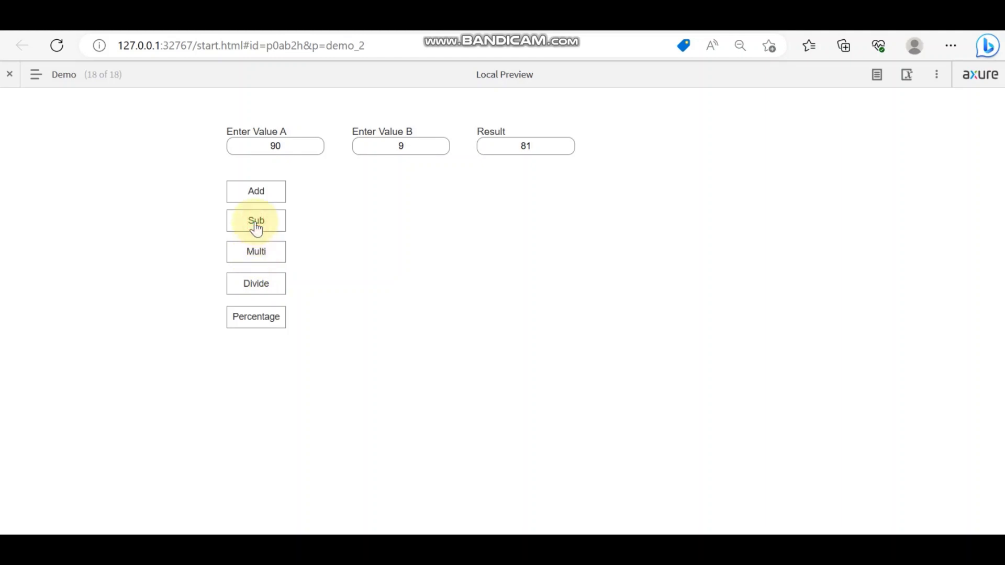
click(259, 202)
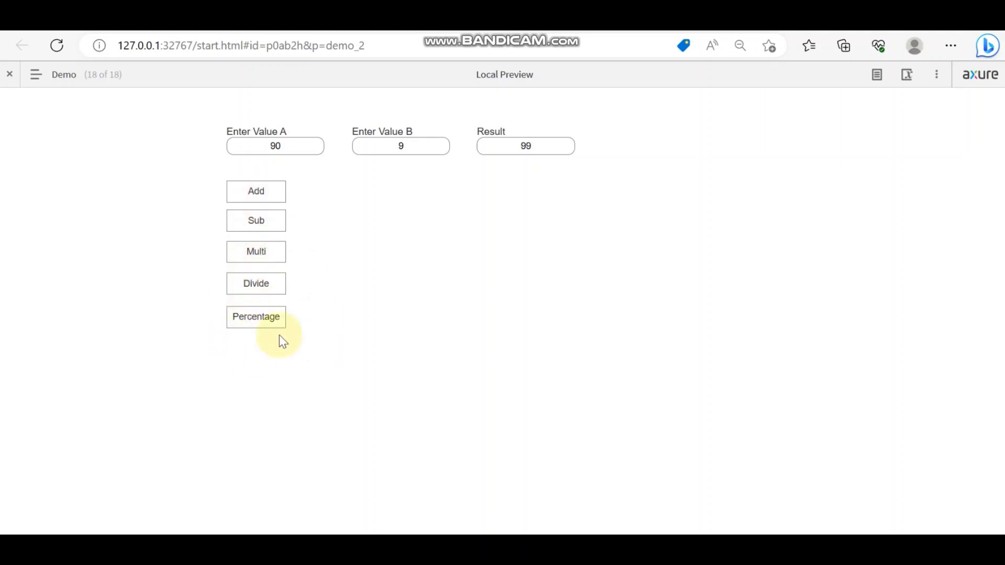
click(257, 295)
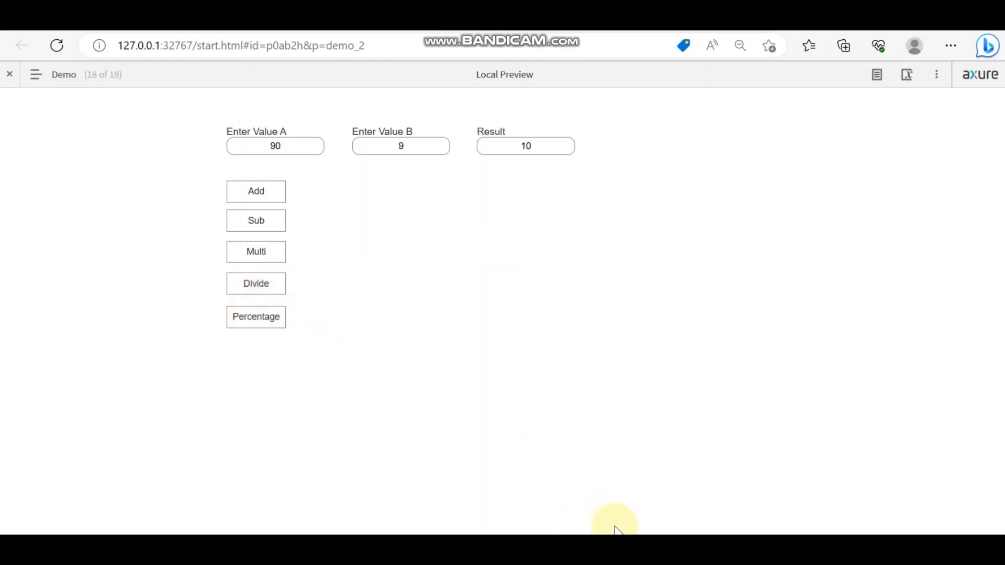
Switch back to Axure RP and paste the copied click interaction onto the Percentage button.
key(alt+Tab)
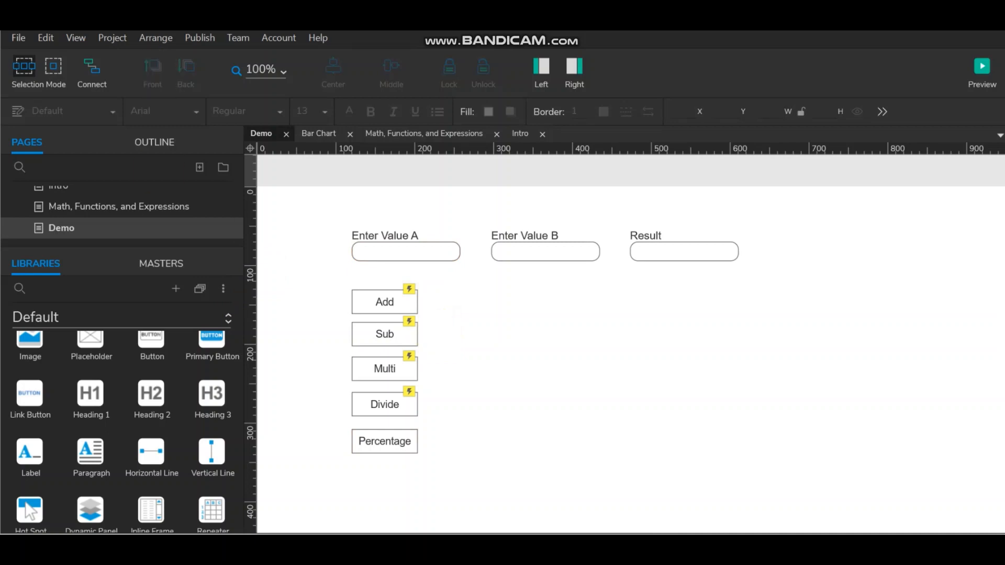
click(532, 66)
click(581, 67)
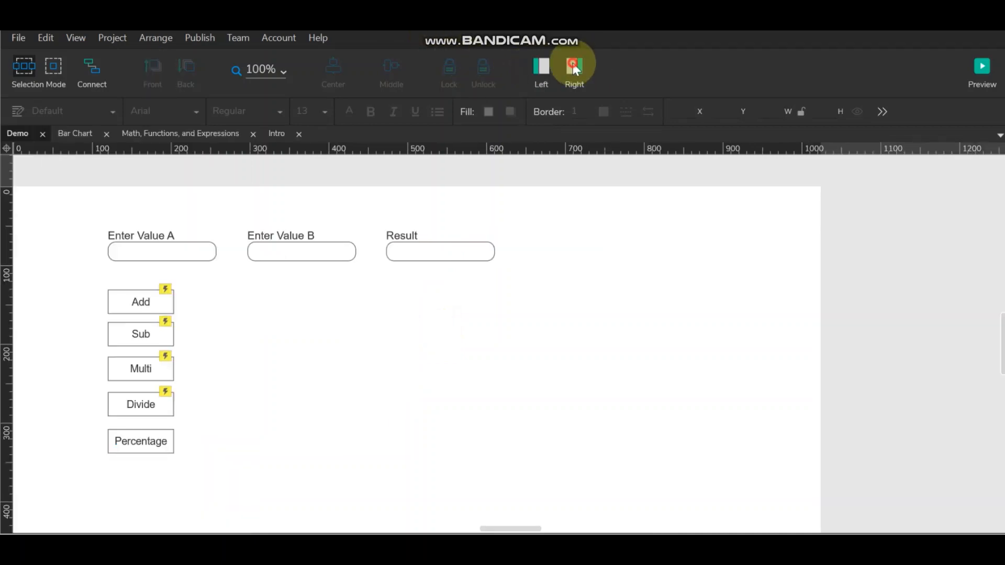
click(160, 402)
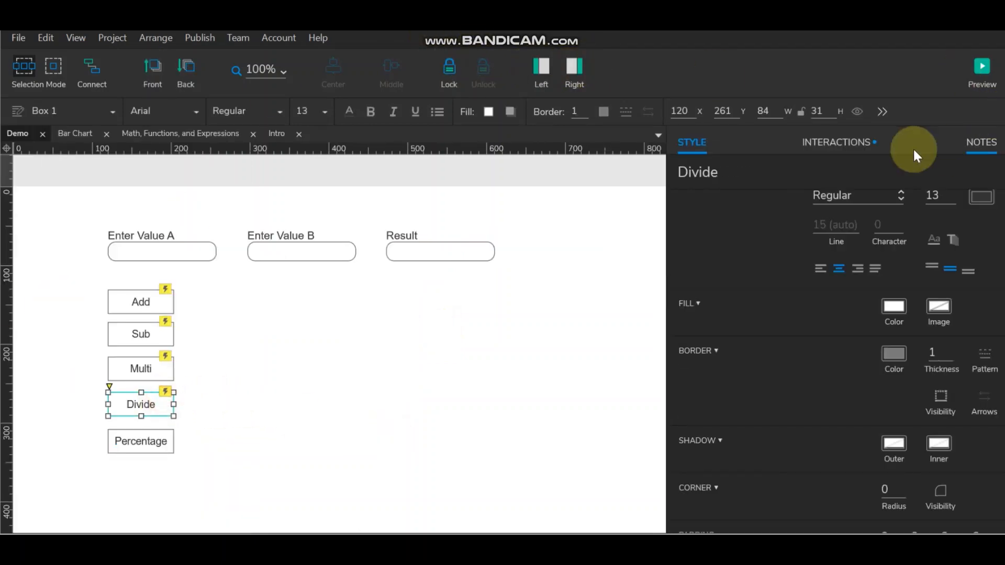
click(838, 142)
click(152, 437)
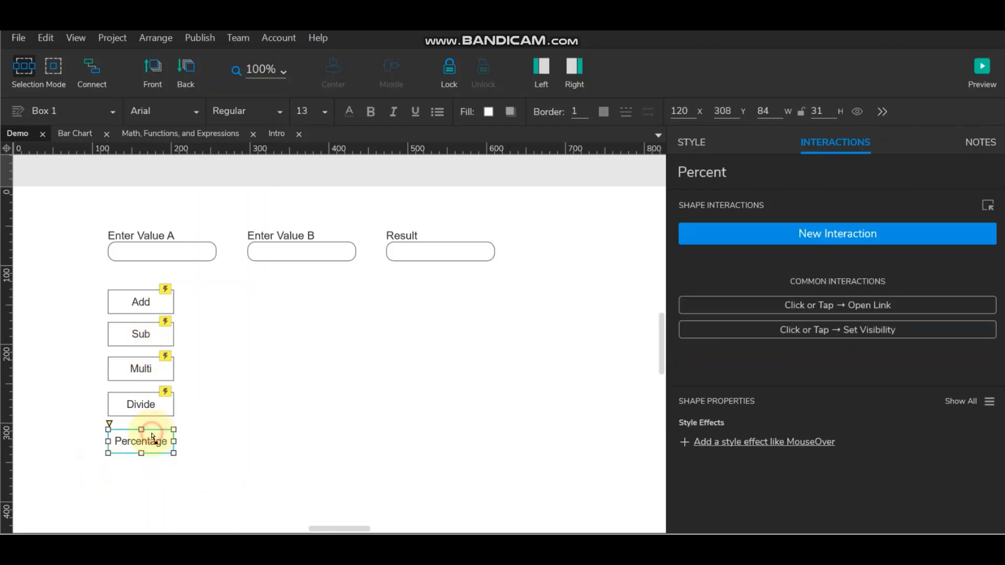
key(ctrl+v)
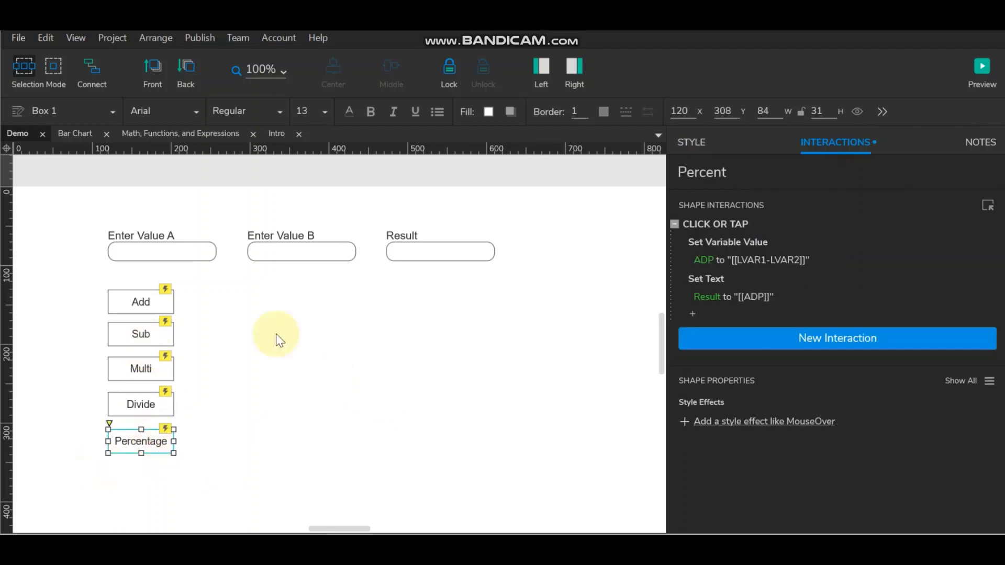
Open the Percentage button's interaction in the Interaction Editor and change the Set Variable Value target to Percent.
double_click(732, 228)
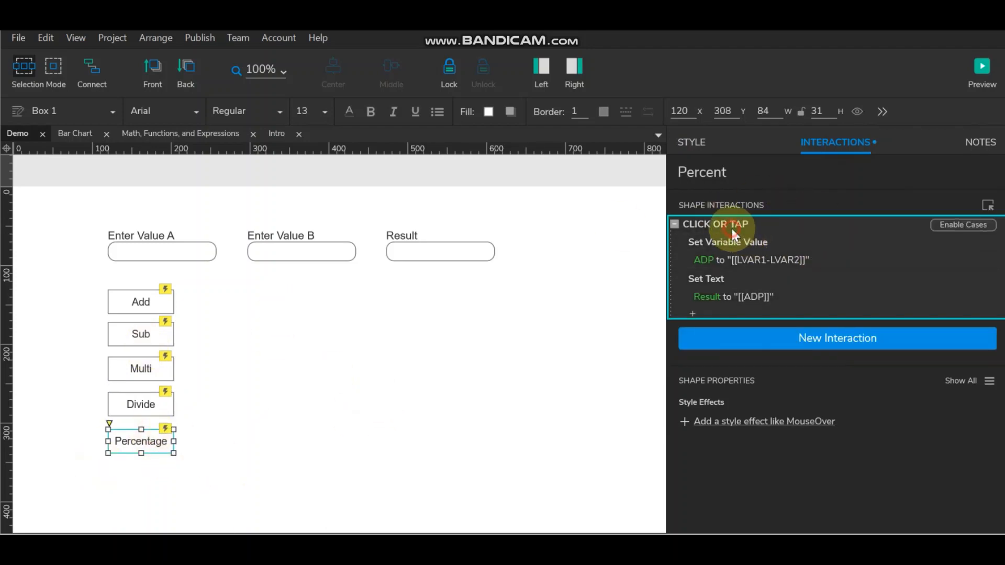
click(399, 150)
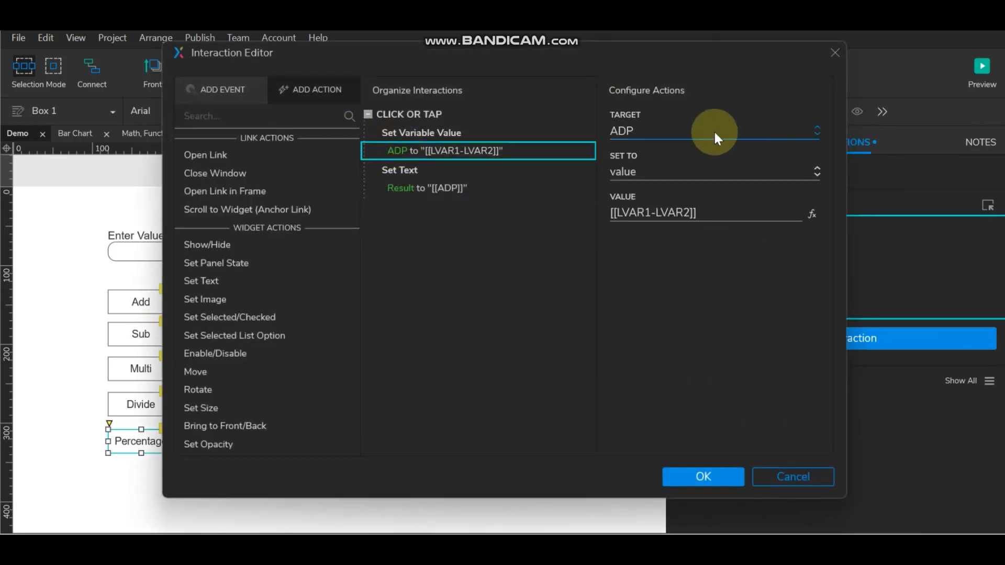
click(693, 129)
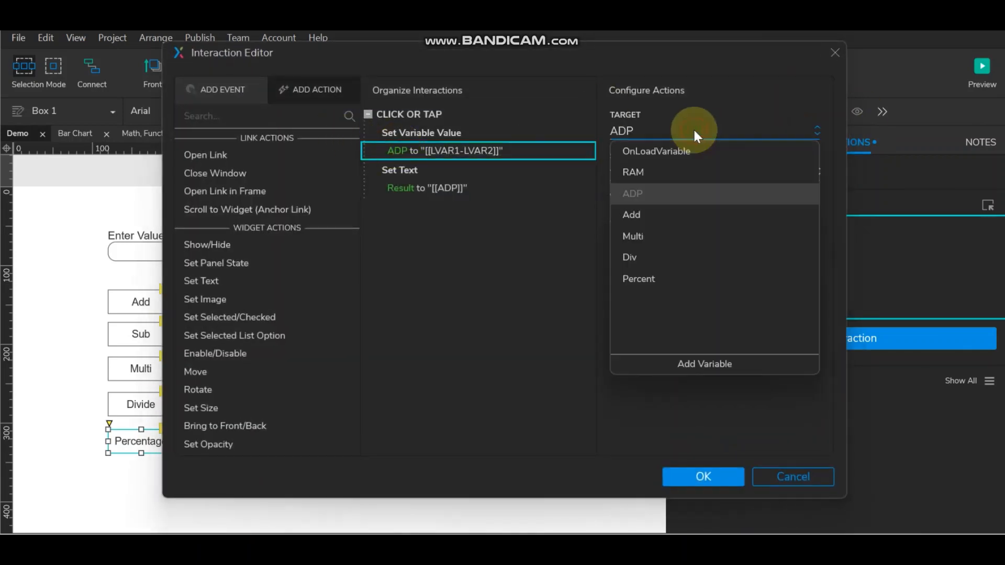
click(651, 279)
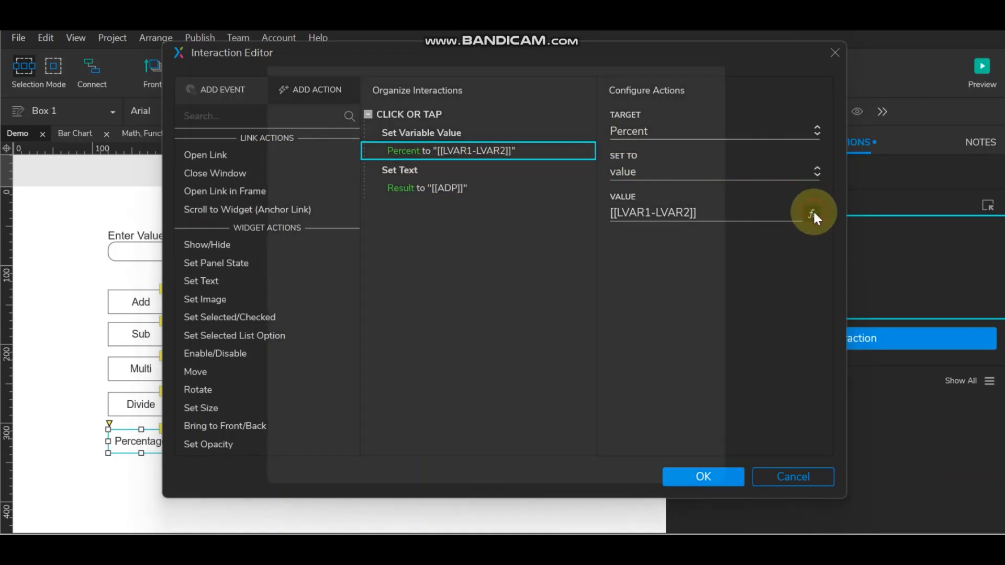
Change the Percent variable's value expression to [[LVAR1*LVAR2/100]] and confirm the interaction.
click(813, 214)
drag(343, 137, 147, 139)
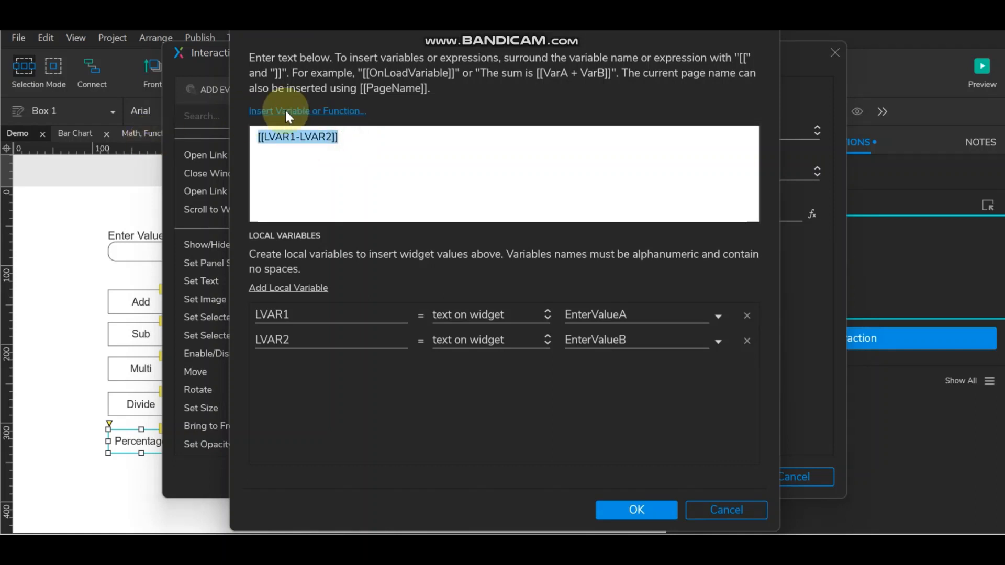
click(299, 137)
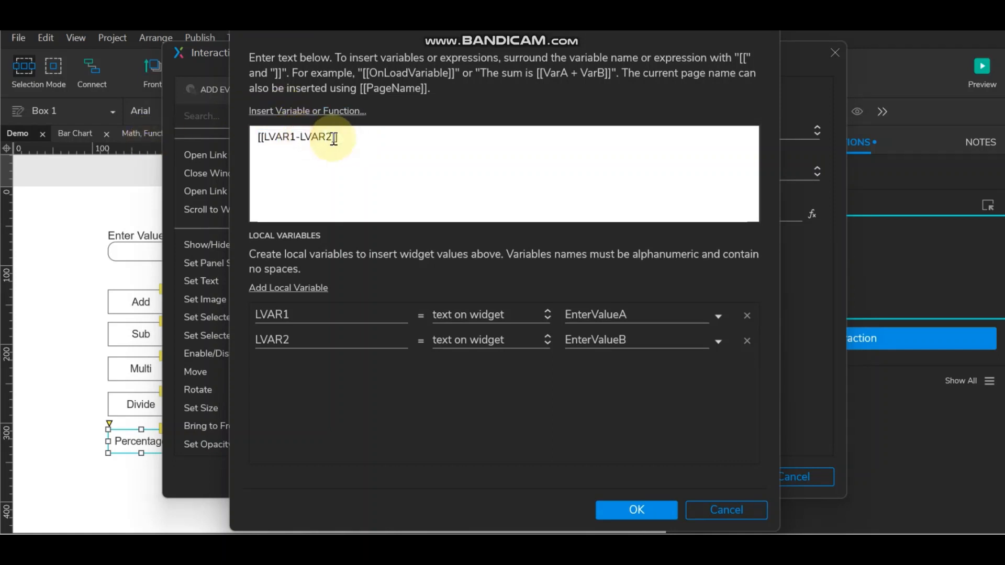
drag(334, 138, 299, 143)
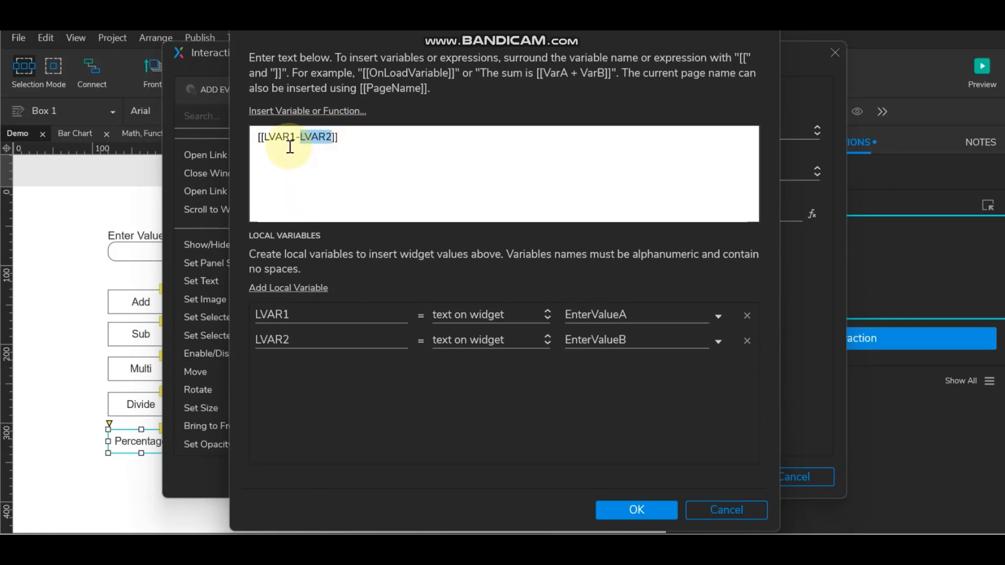
drag(300, 138, 296, 137)
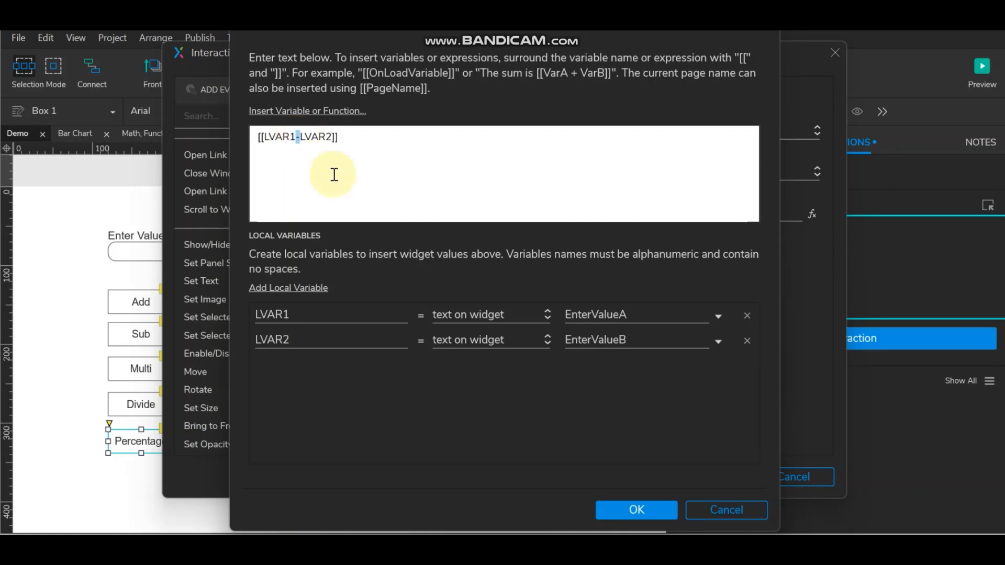
text(*)
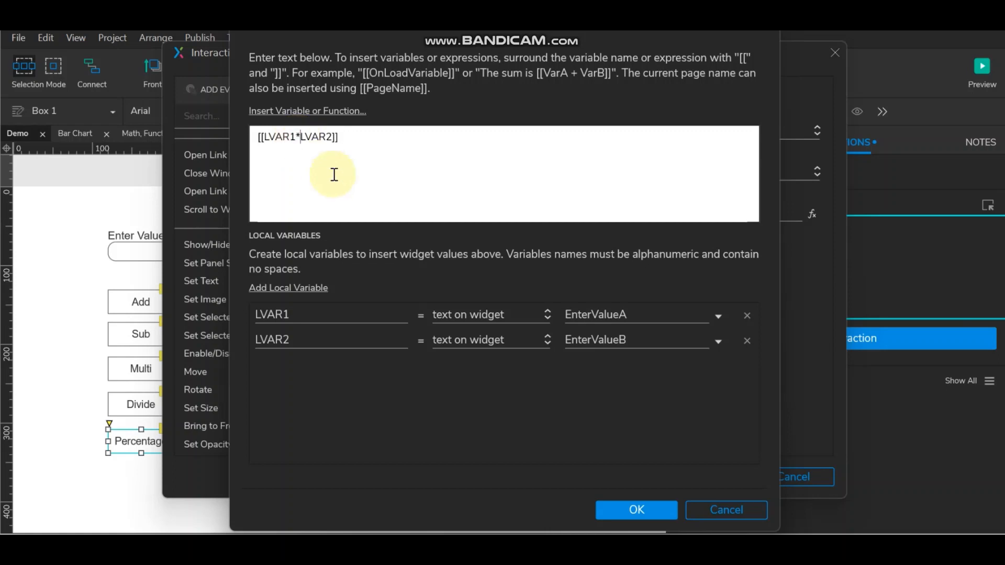
click(334, 137)
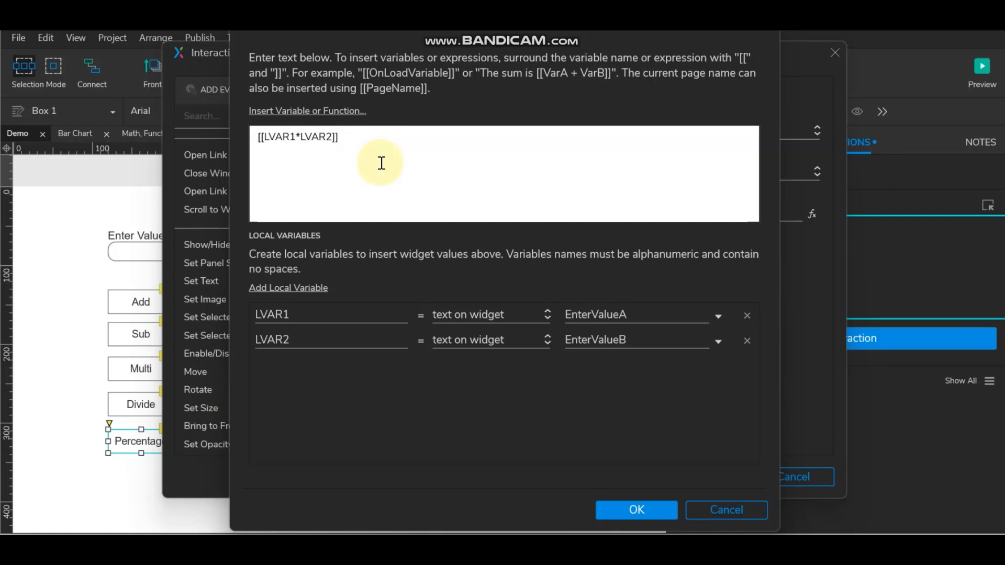
text(/100)
click(636, 511)
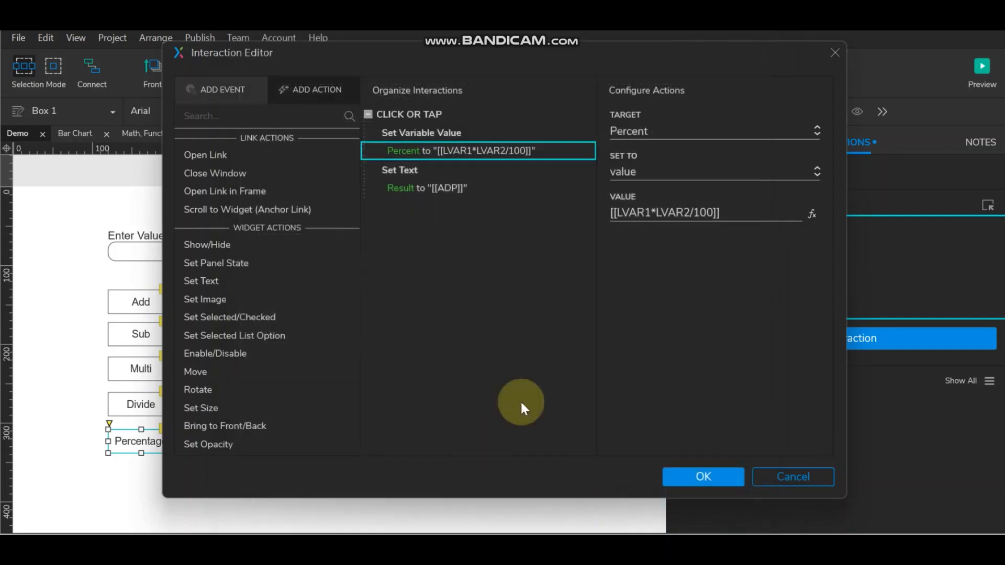
click(711, 472)
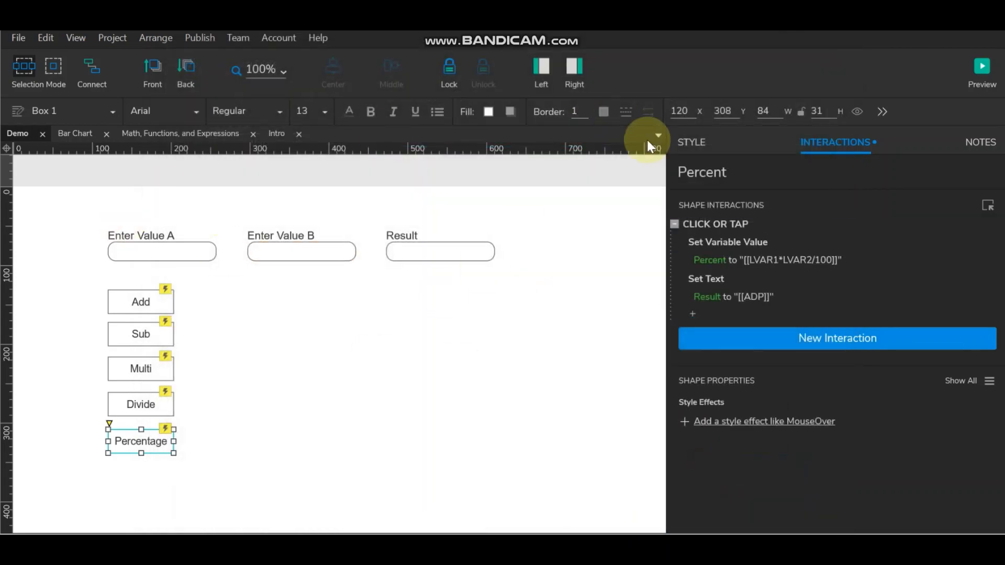
Replace the Percentage button's Set Text value for the Result field with the variable [[Percent]] and confirm the action.
click(756, 296)
click(731, 337)
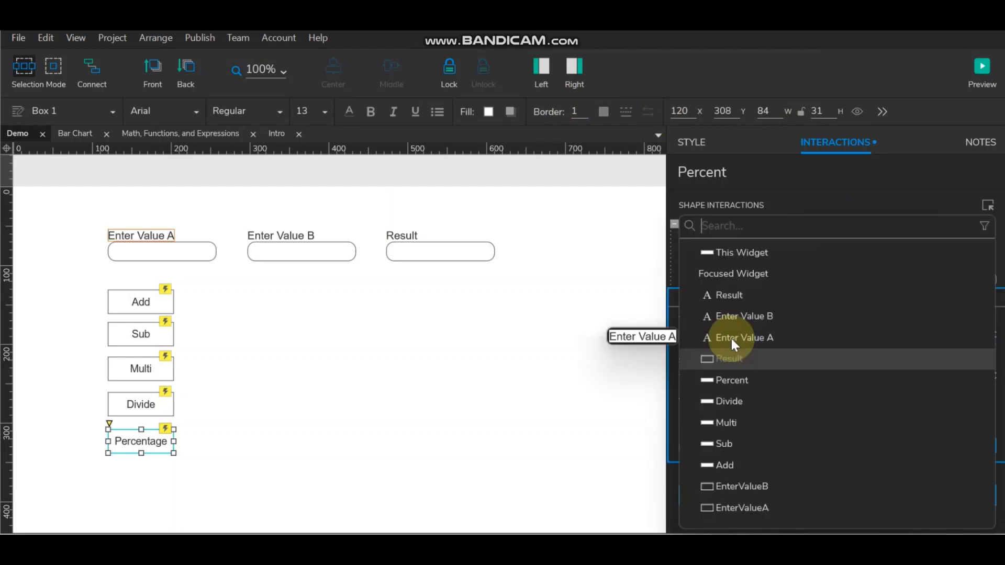
click(776, 170)
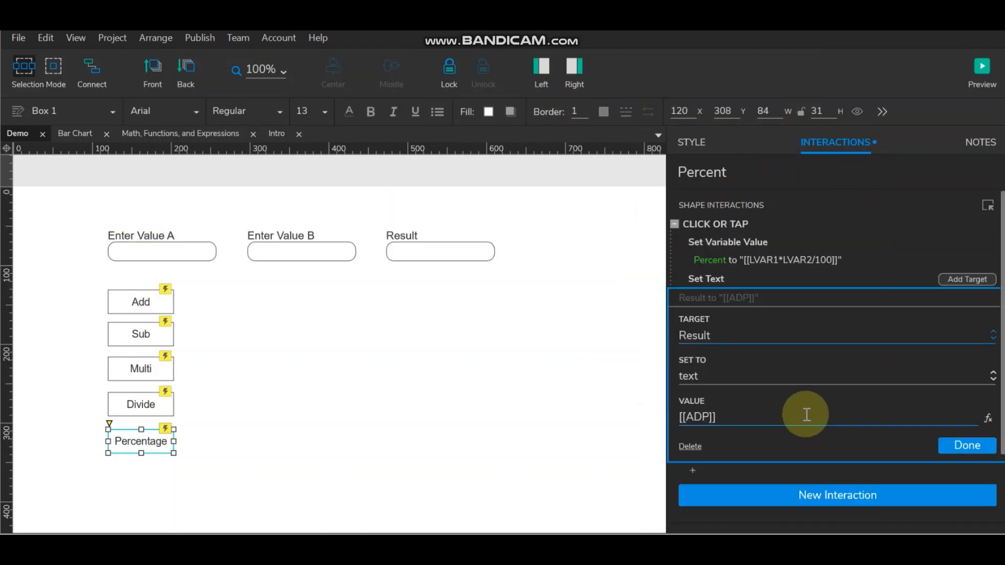
click(989, 418)
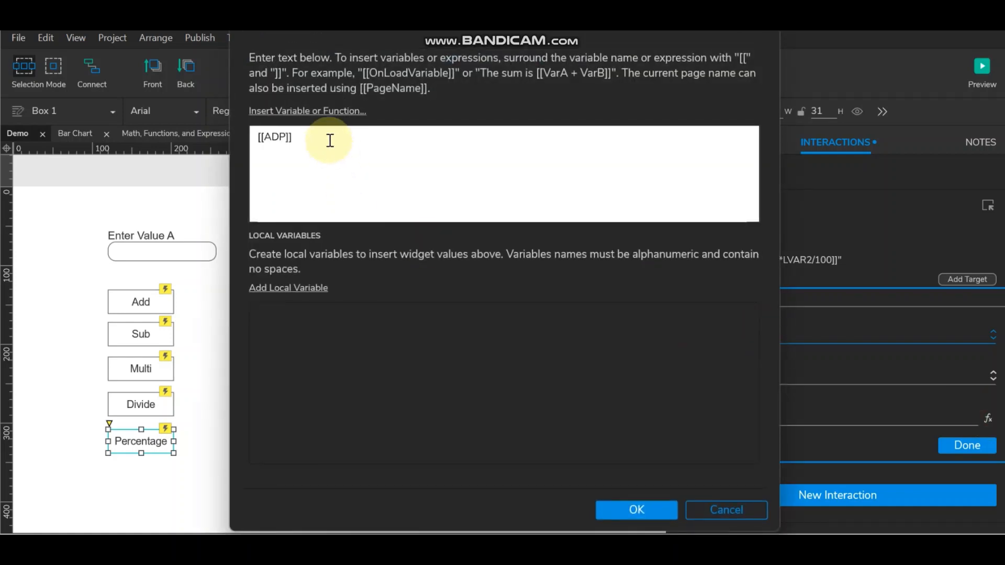
drag(327, 139, 54, 140)
key(BackSpace)
click(285, 111)
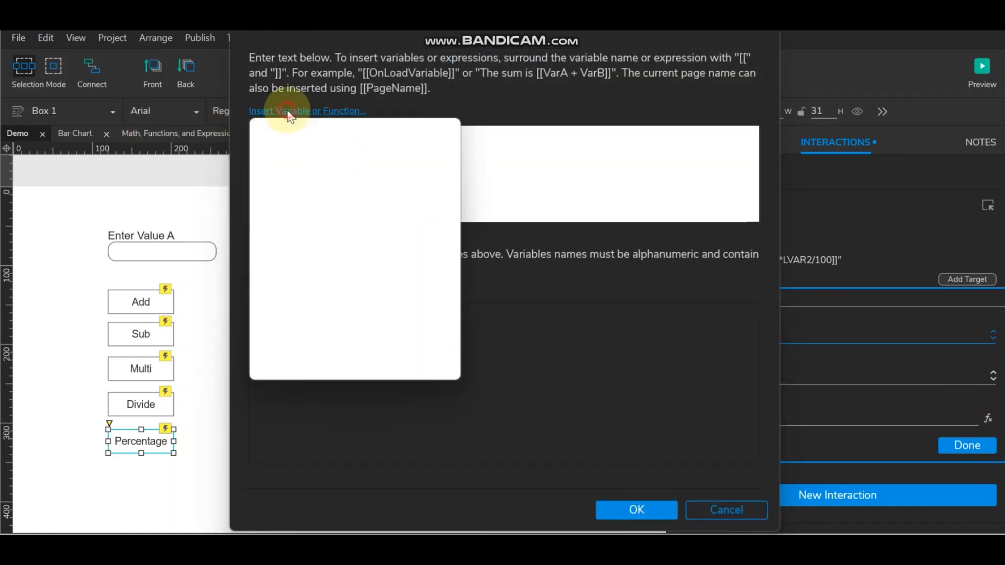
click(311, 301)
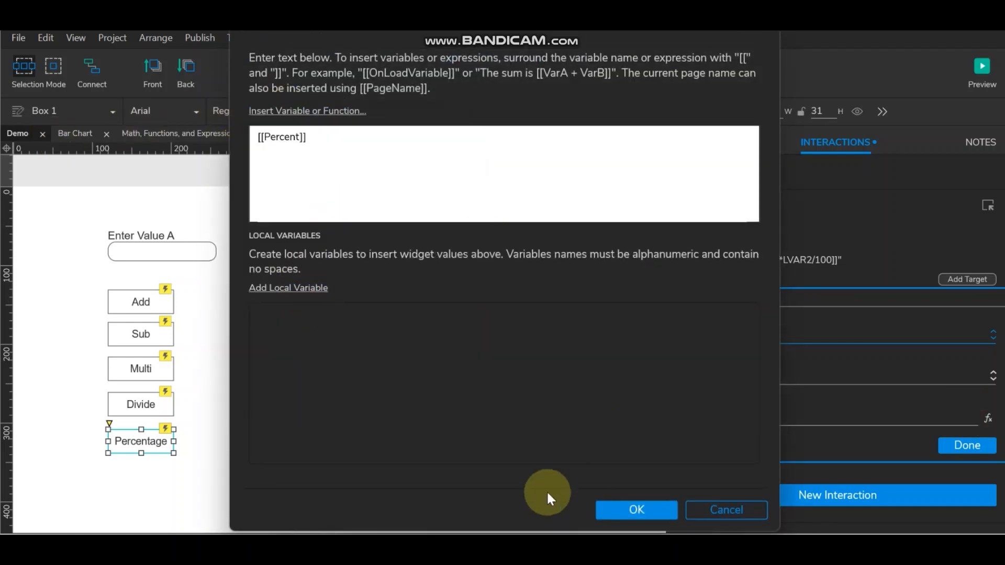
click(646, 511)
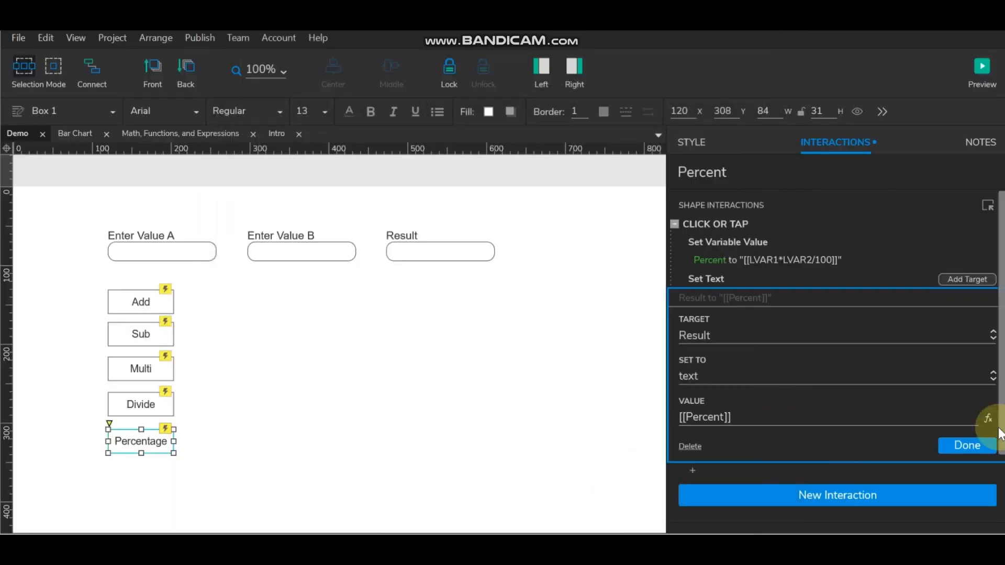
click(963, 448)
Preview the page in the browser and test the percentage calculation with Value A 100 and Value B 10.
click(983, 68)
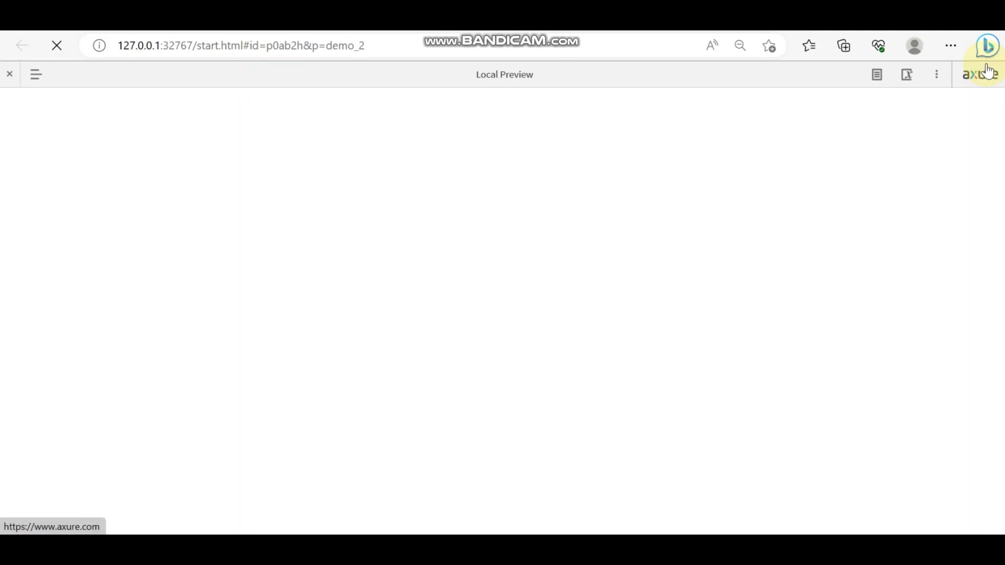
click(266, 146)
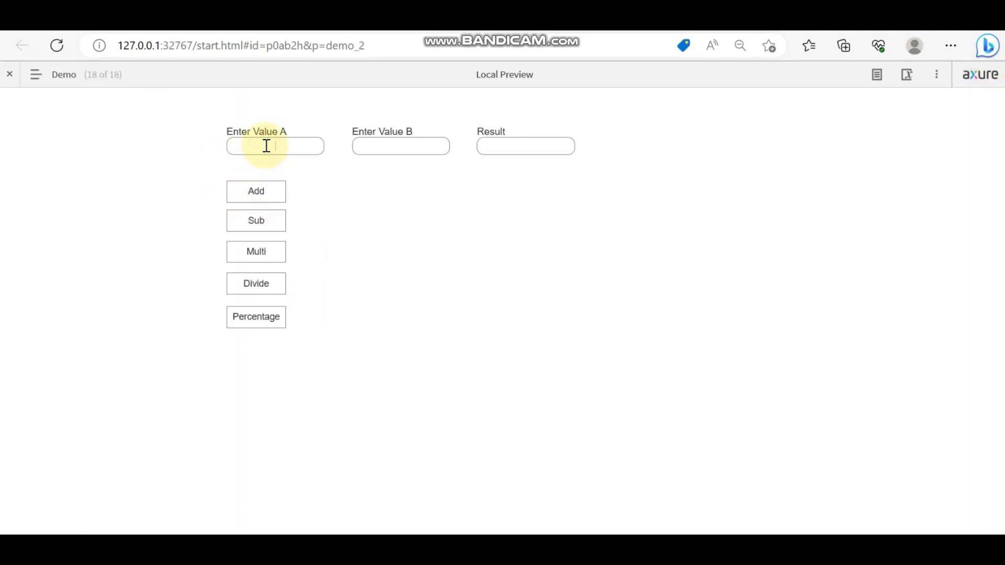
click(390, 143)
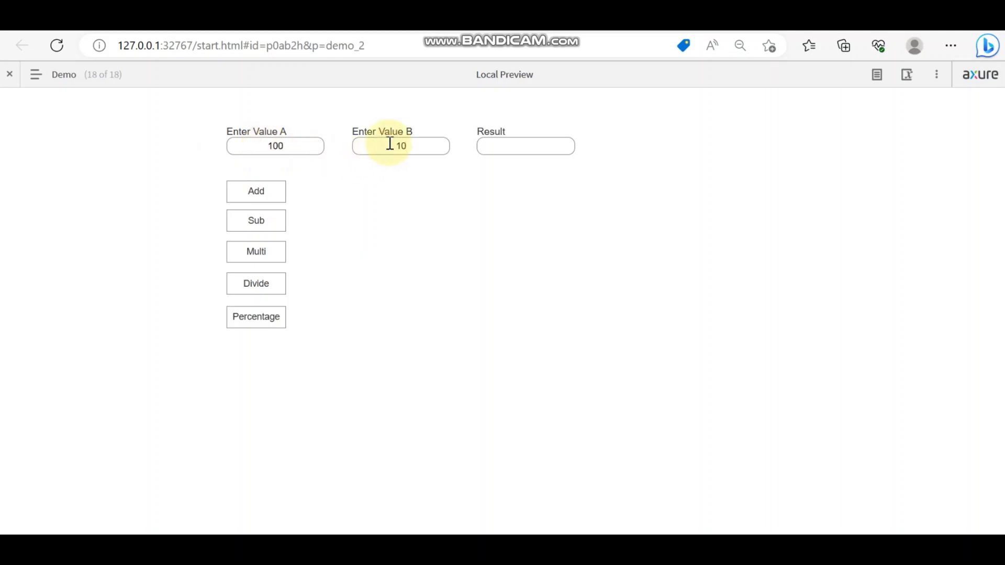
click(248, 317)
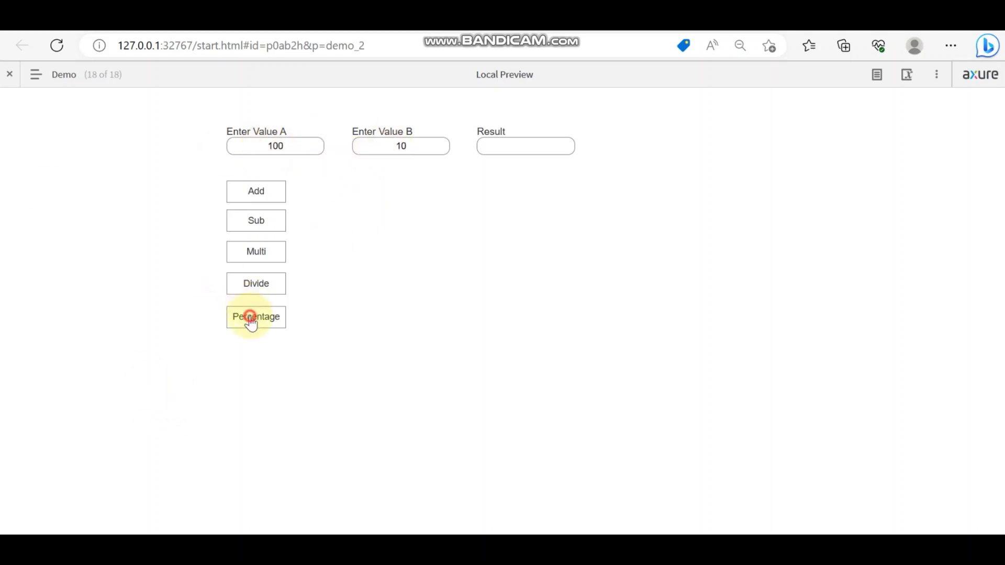
Repeat the percentage calculation with Value A set to 90, and again with Value A set to 200.
double_click(284, 146)
text(90)
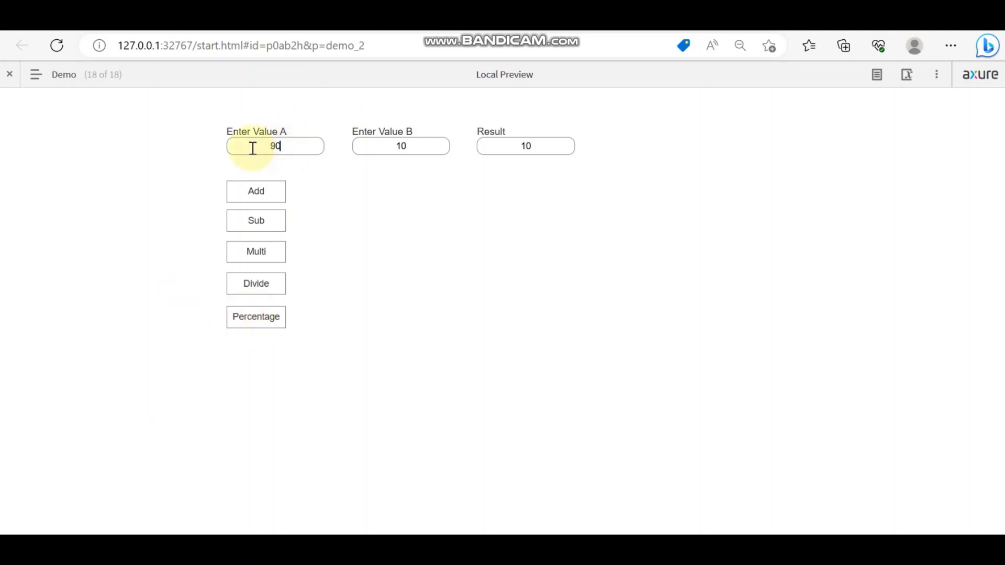
click(254, 316)
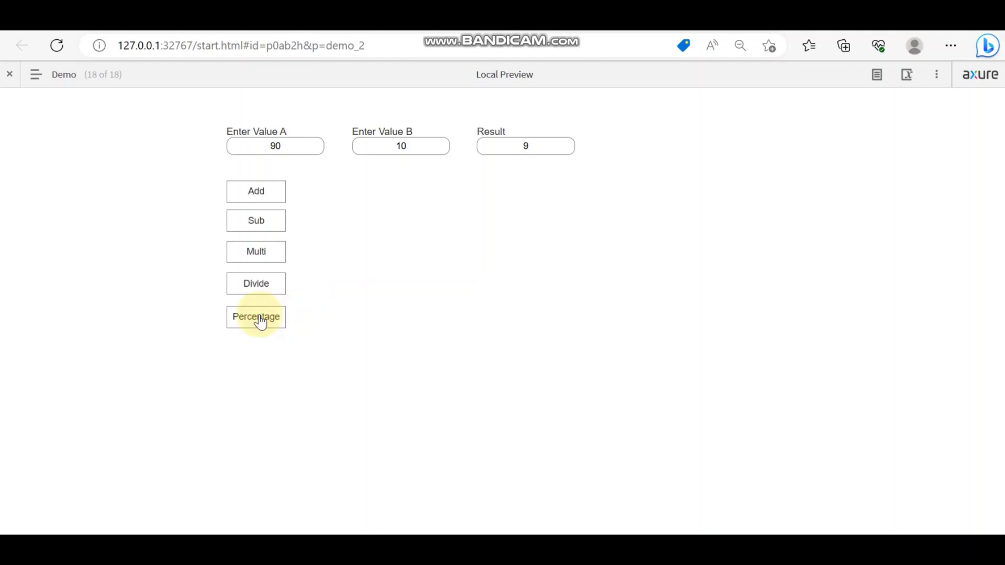
double_click(285, 146)
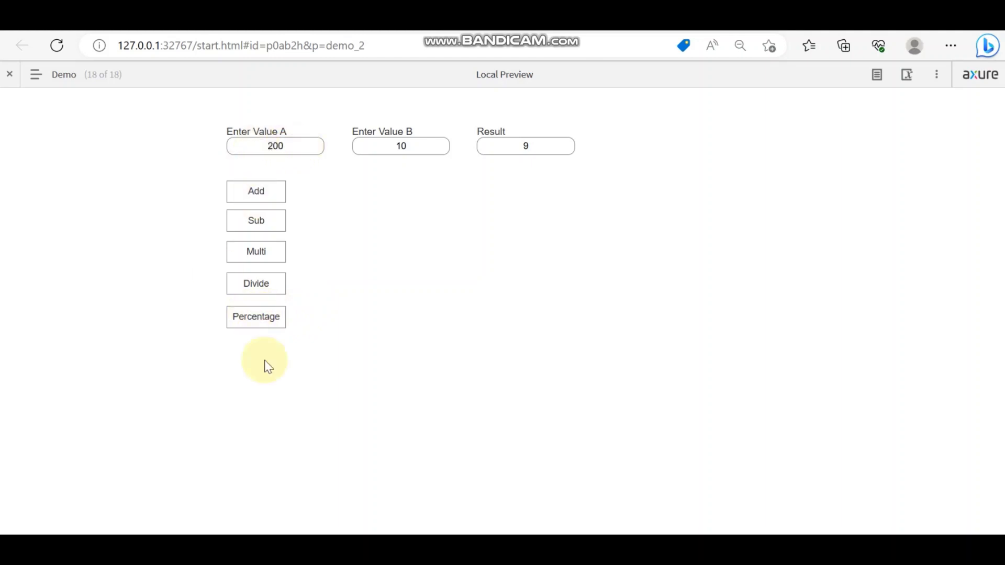
drag(252, 317, 256, 317)
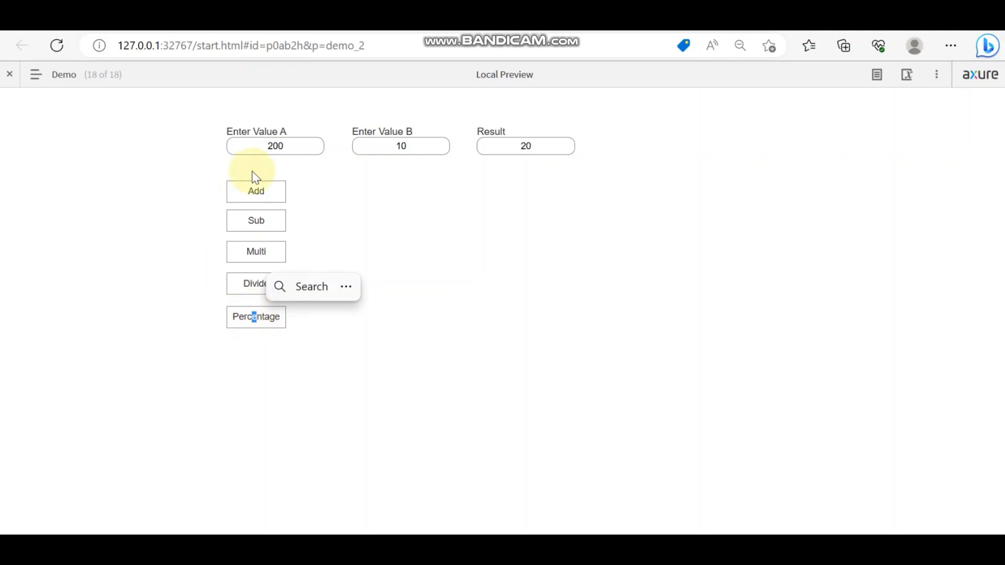
Set Value A to 2000 and Value B to 4 and calculate the percentage.
click(292, 146)
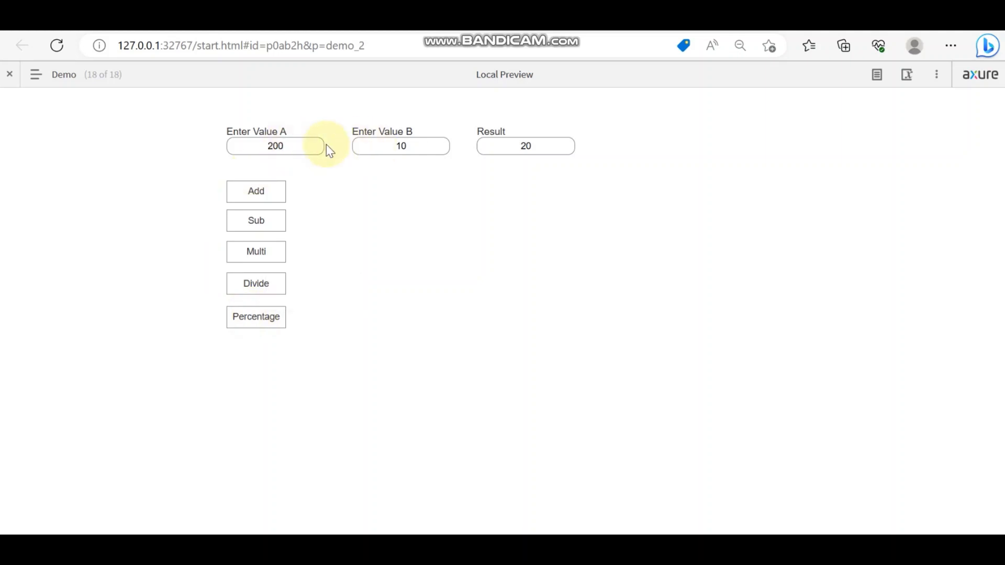
text(2000)
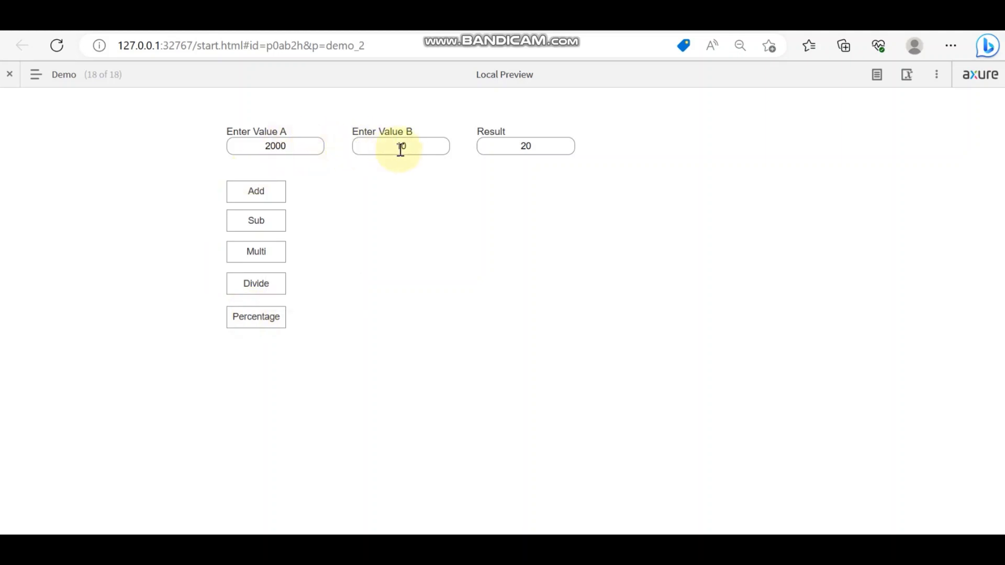
drag(401, 148, 406, 149)
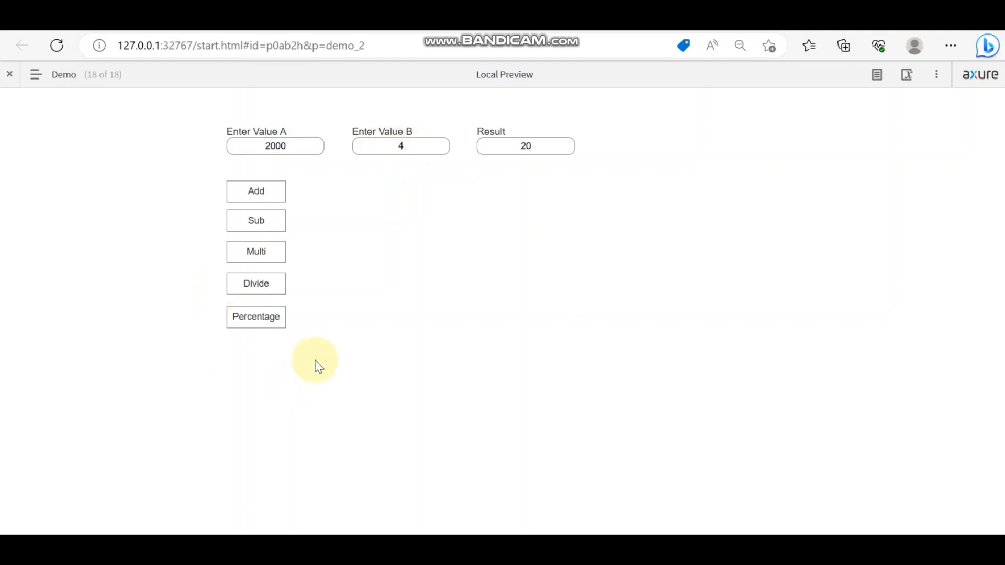
click(270, 321)
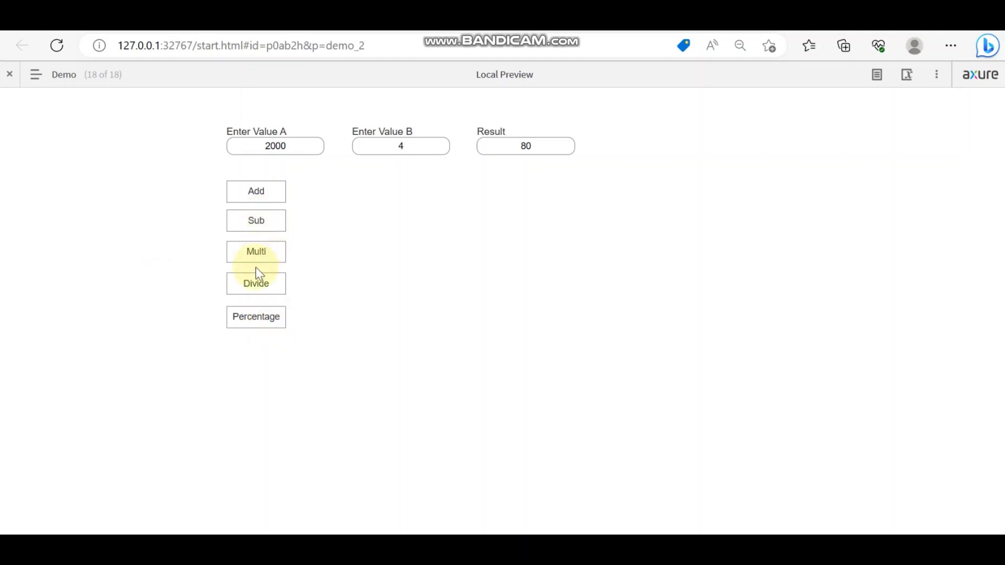
Test division, multiplication, subtraction and addition on the values 2000 and 4.
click(257, 286)
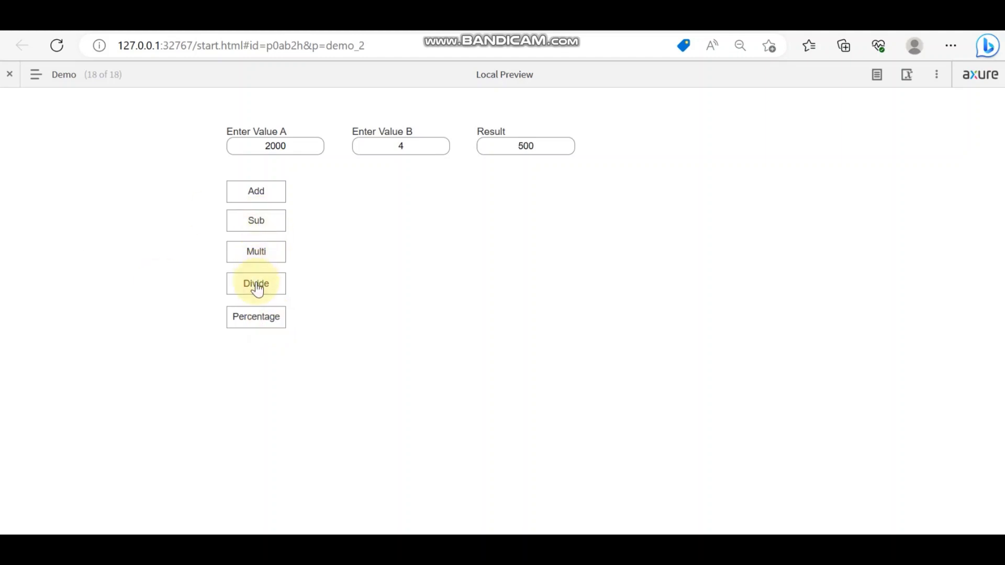
click(258, 250)
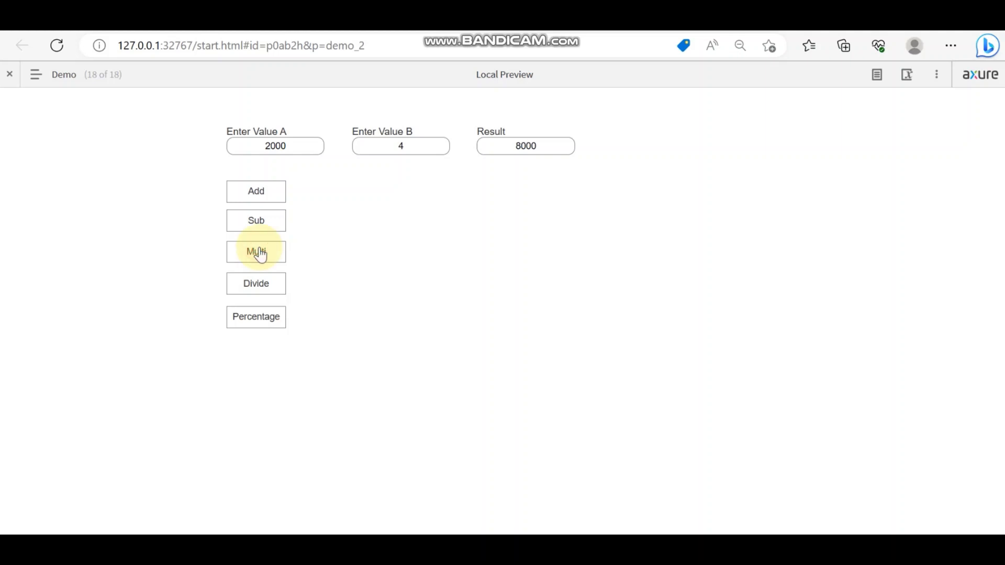
click(258, 222)
click(257, 195)
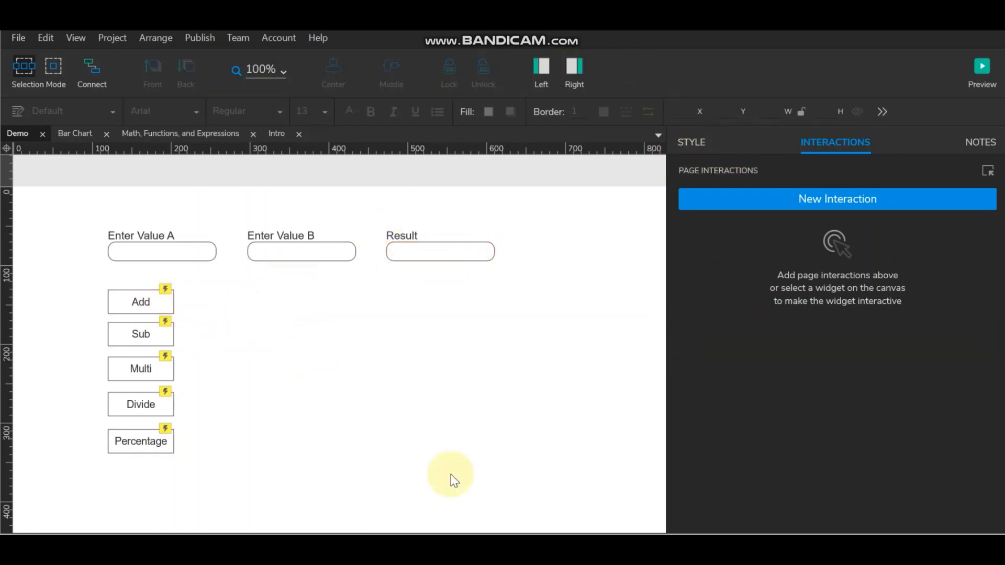
Switch back to Axure RP and review the three text fields, the Add button's interaction and the EnterValueA field's input type.
scroll(348, 528, left, 3)
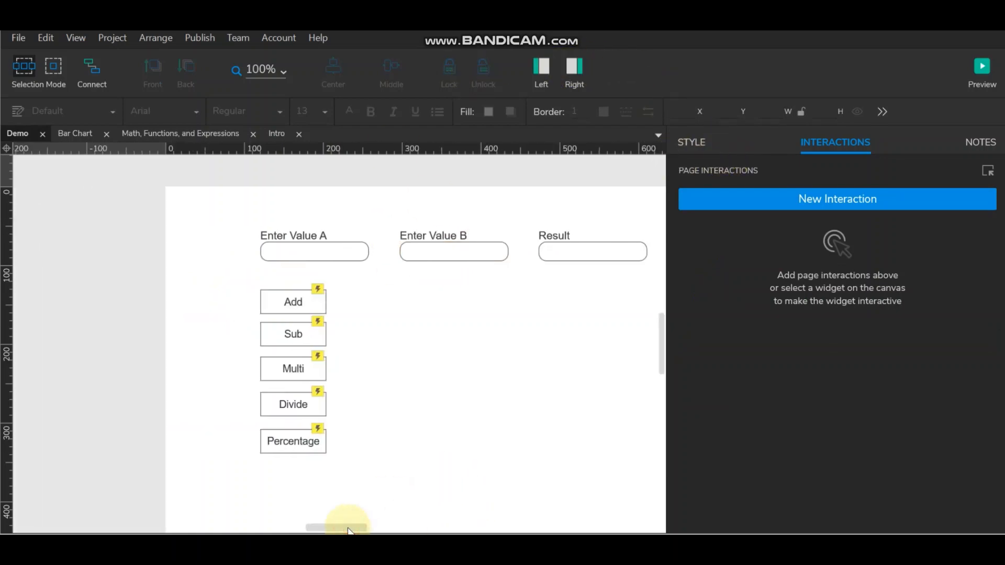
scroll(348, 528, right, 3)
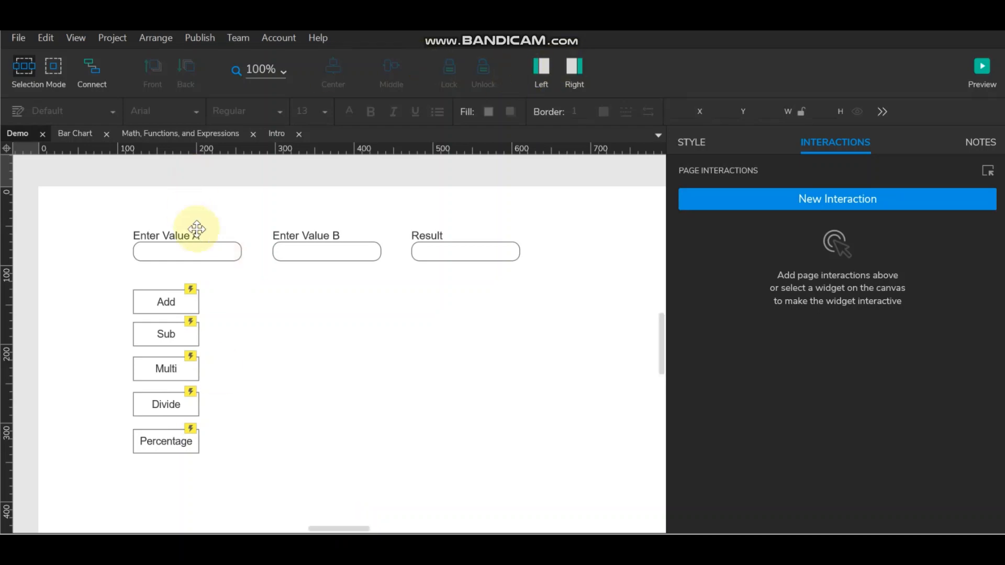
click(175, 253)
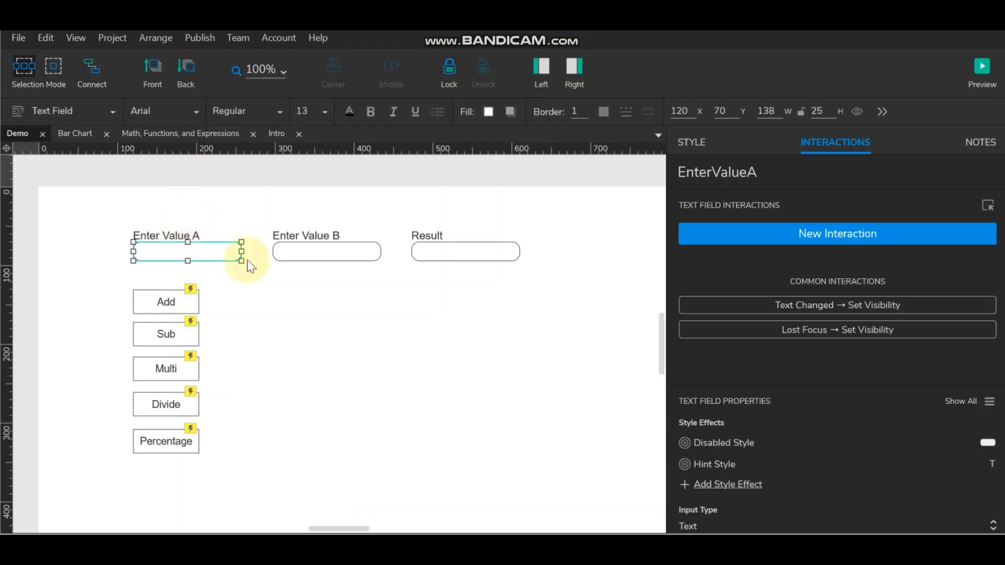
click(301, 255)
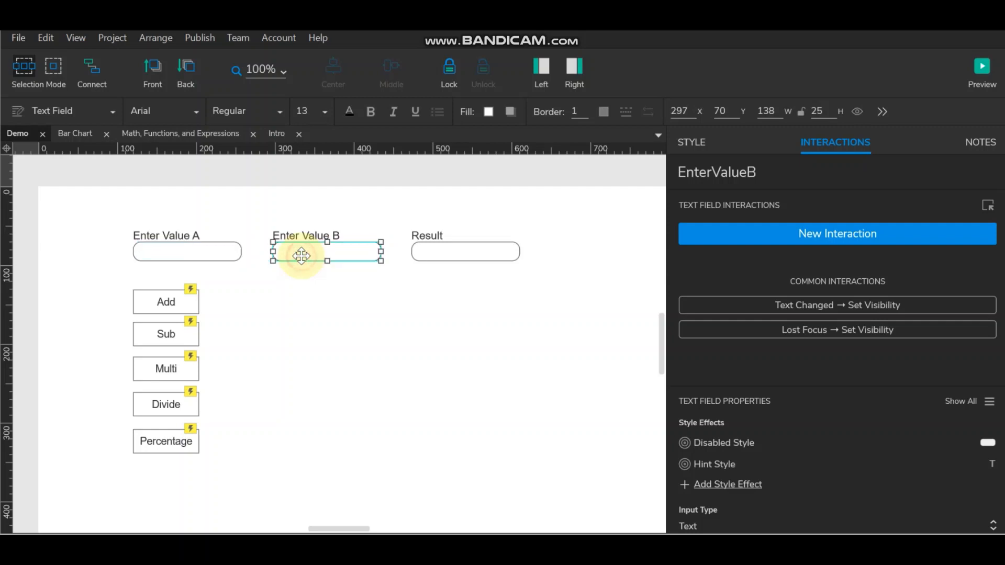
click(450, 255)
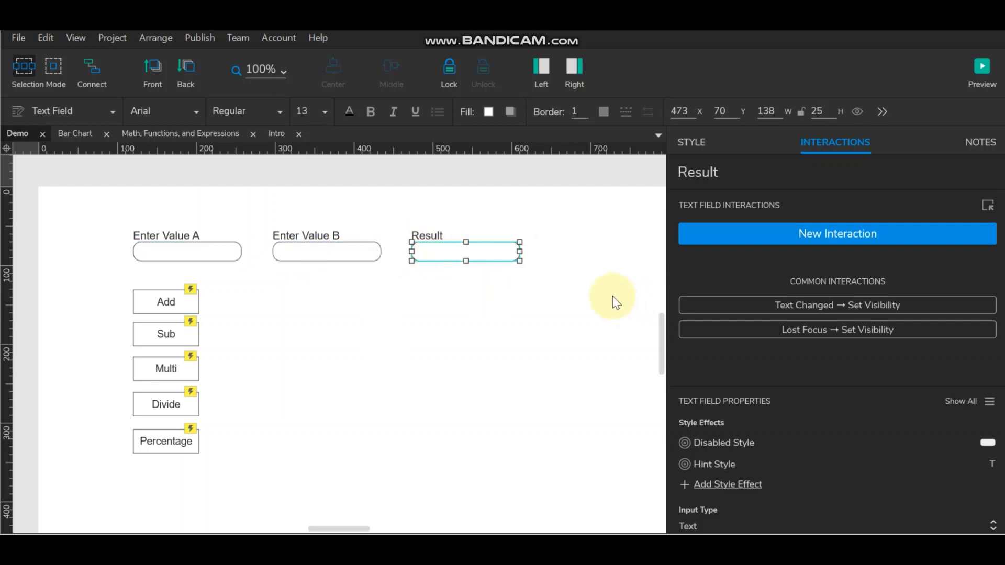
click(163, 305)
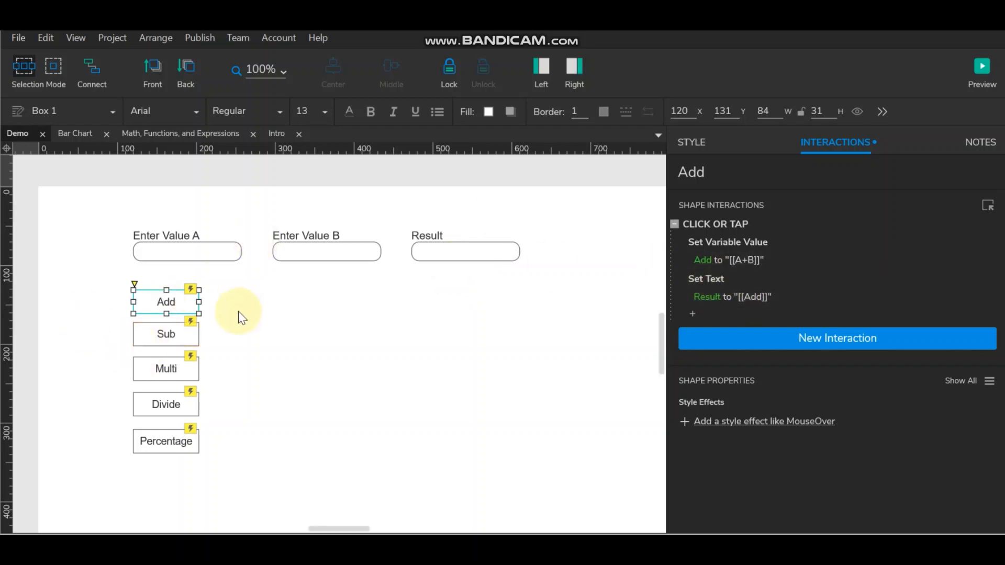
click(198, 252)
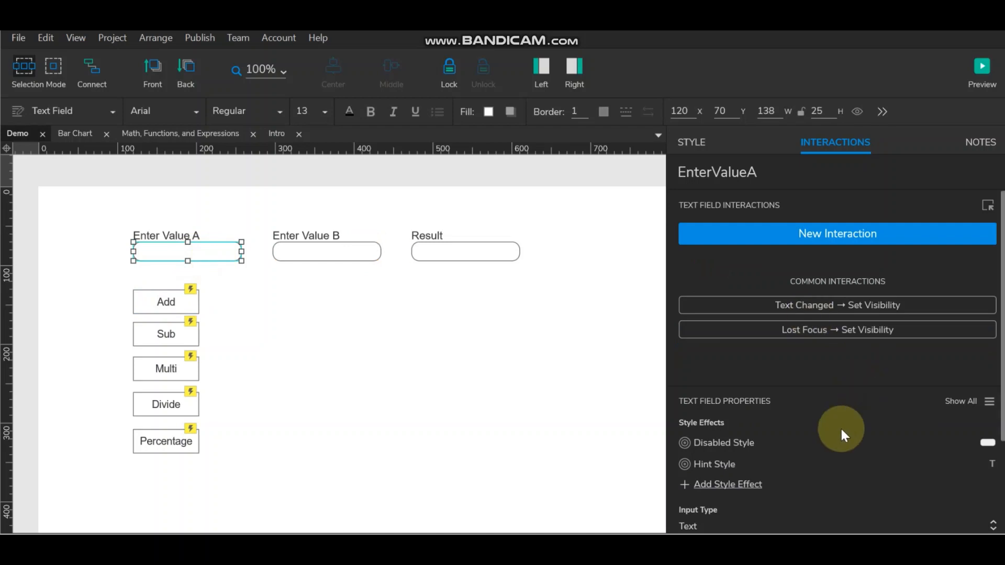
scroll(840, 426, down, 3)
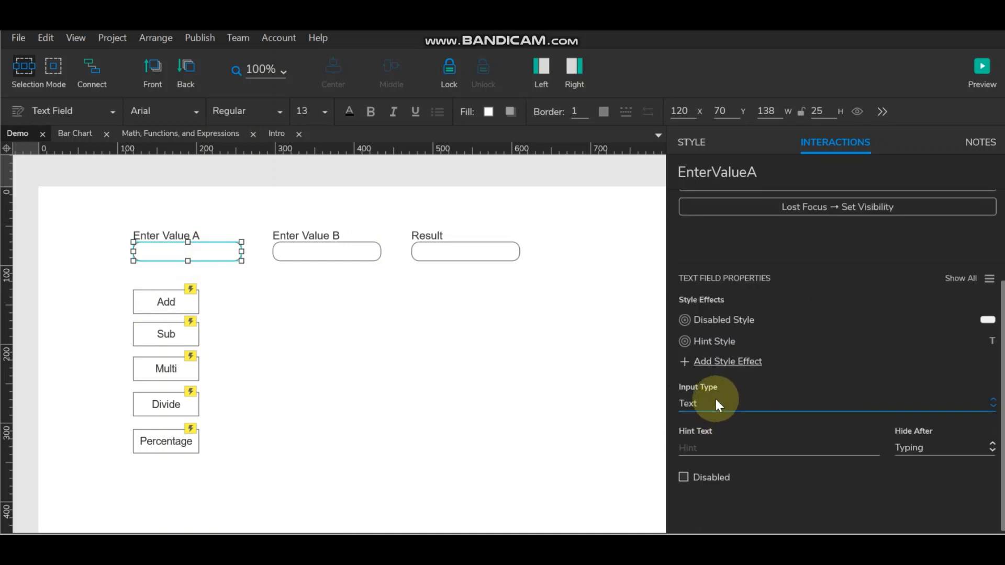
Preview the page in the browser again and enter letters instead of numbers in the Value A and Value B fields.
click(981, 66)
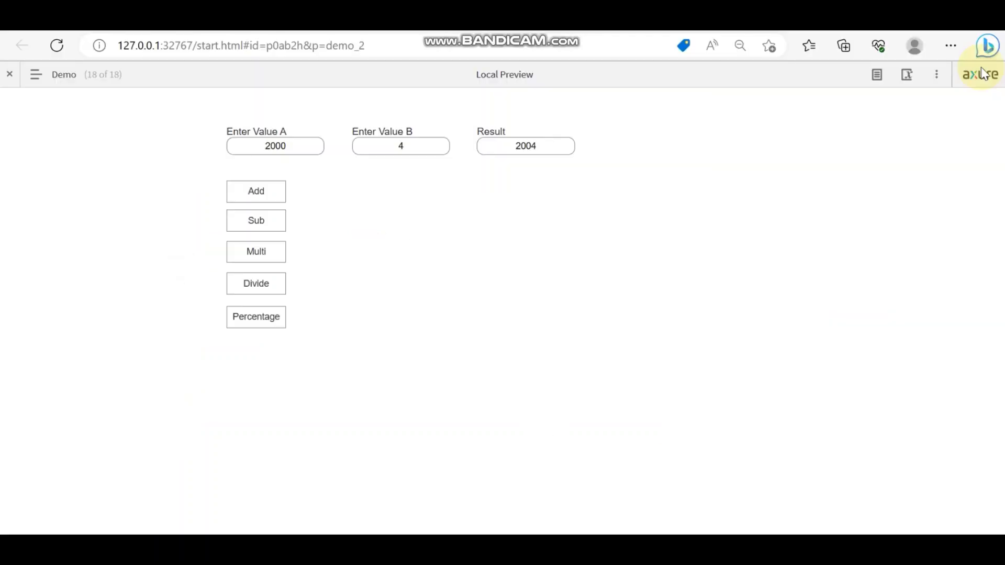
click(271, 145)
text(navi)
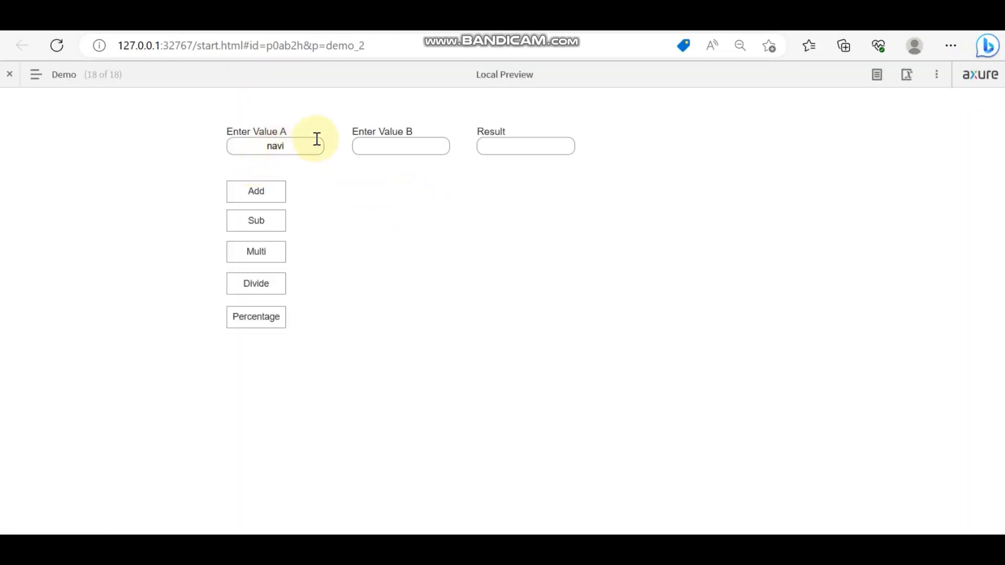
click(365, 144)
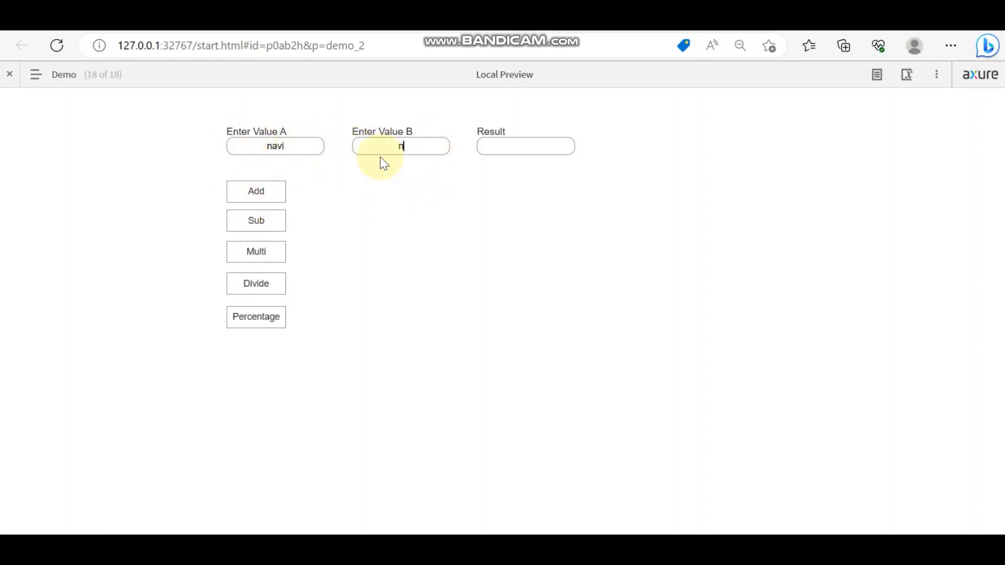
Test addition, subtraction and division on the two text values.
click(265, 194)
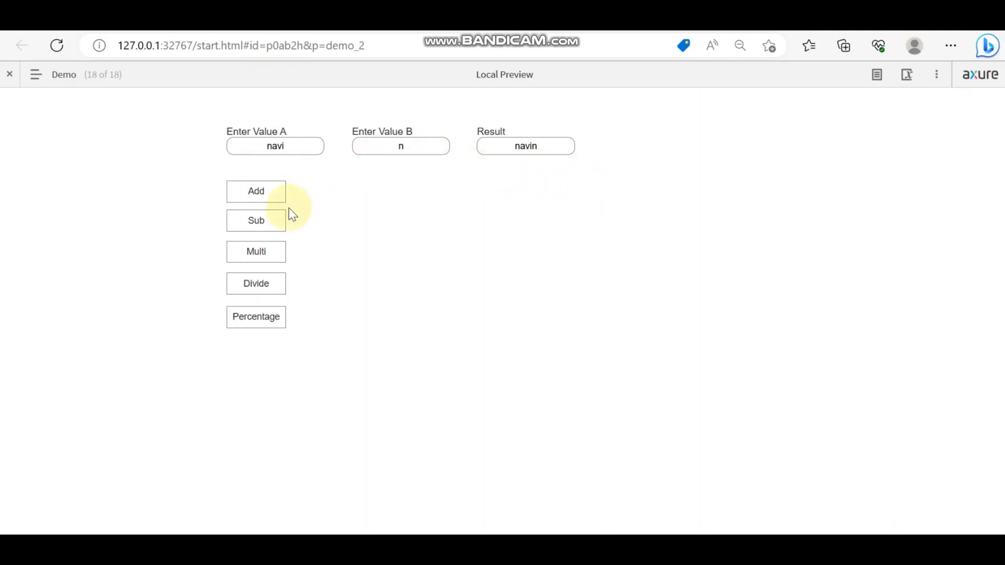
click(251, 214)
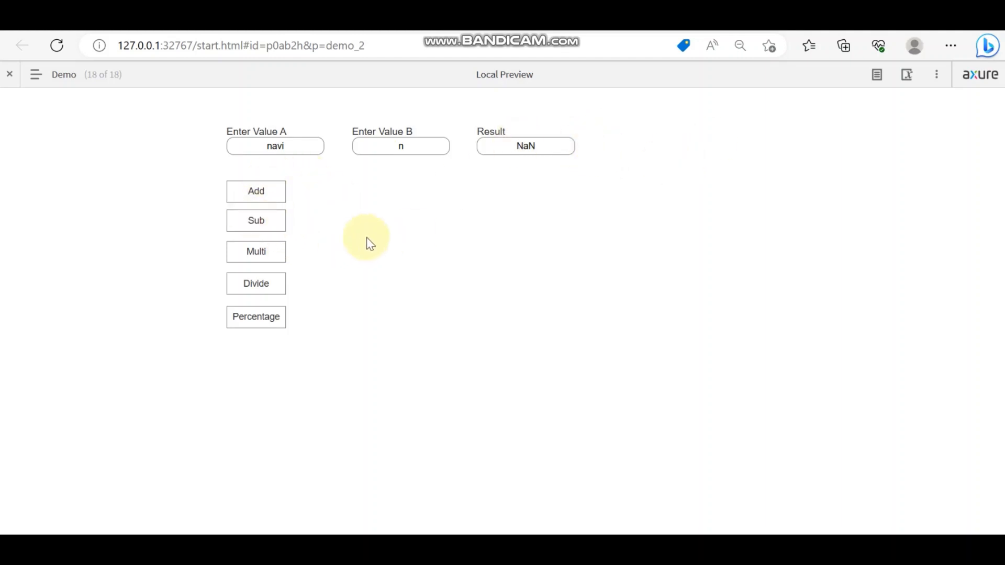
click(255, 283)
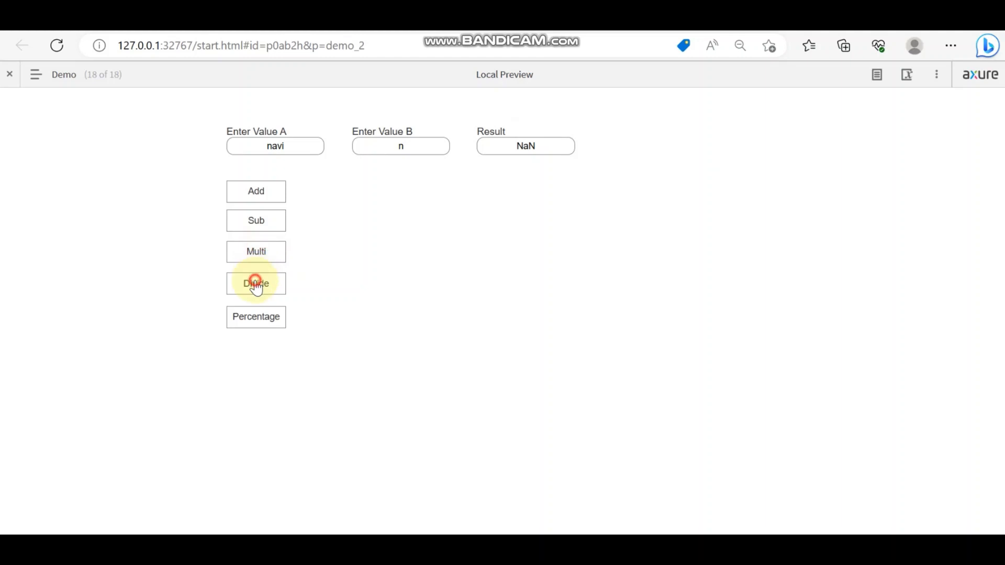
Test the percentage, subtraction, division and addition calculations on the two text values.
click(256, 315)
click(260, 217)
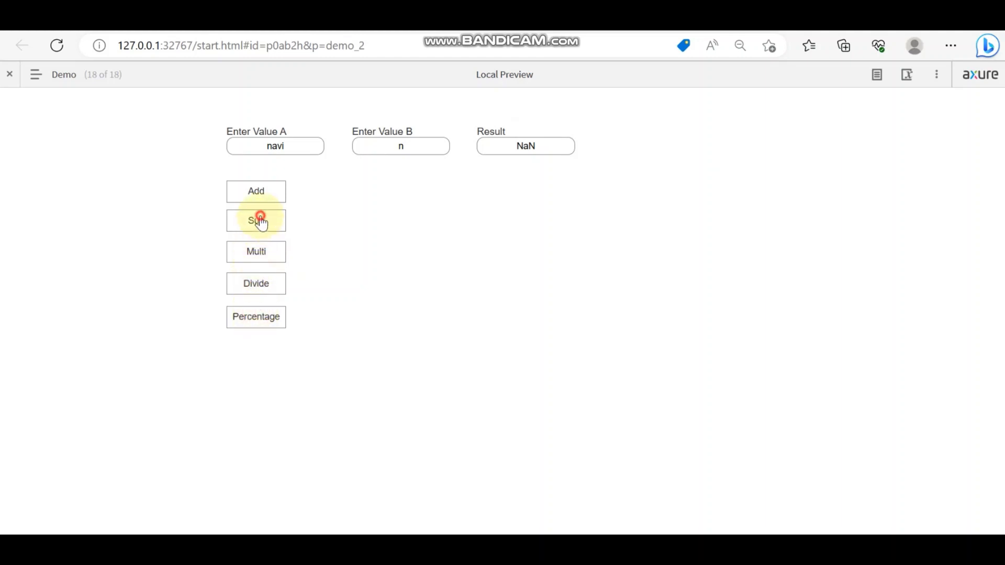
click(259, 287)
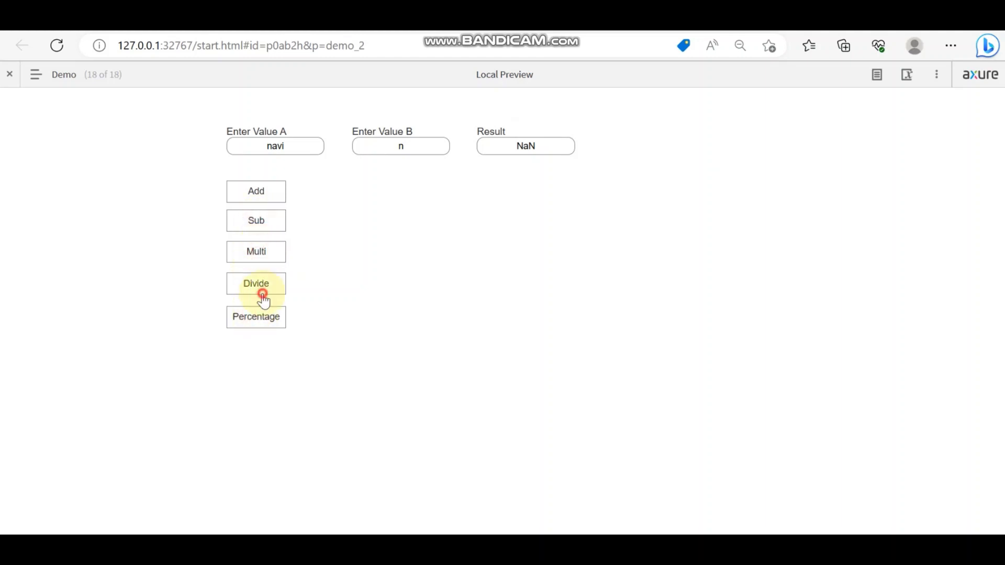
click(272, 194)
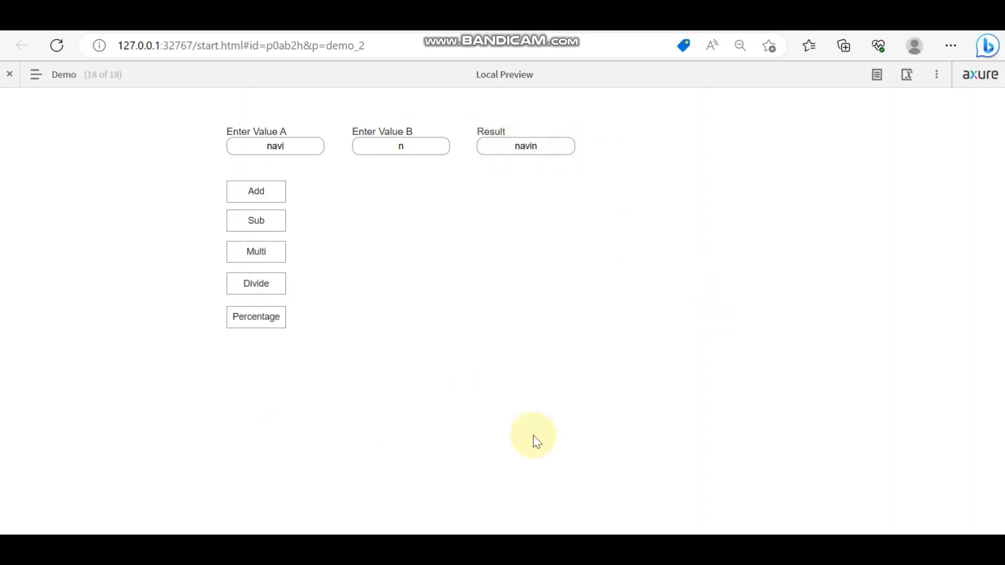
Switch back to Axure RP, preview the page in the browser again, and enter 200 as Value A and 33 as Value B.
key(alt+Tab)
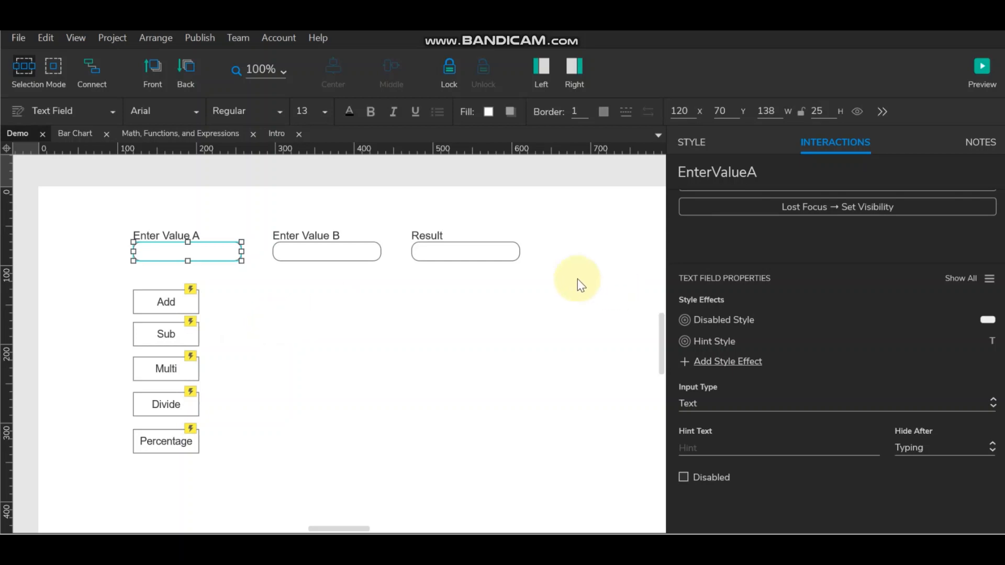
click(983, 69)
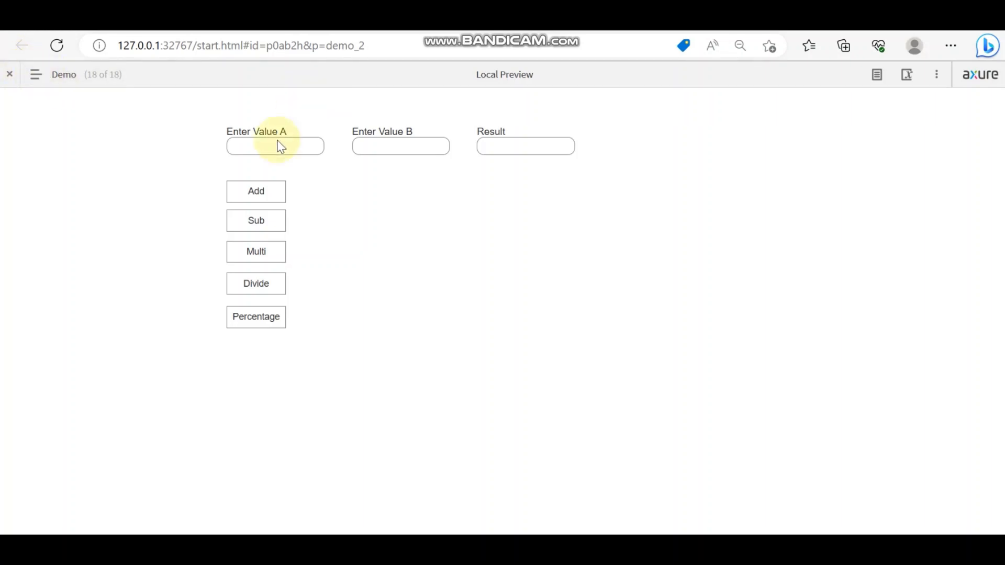
click(264, 146)
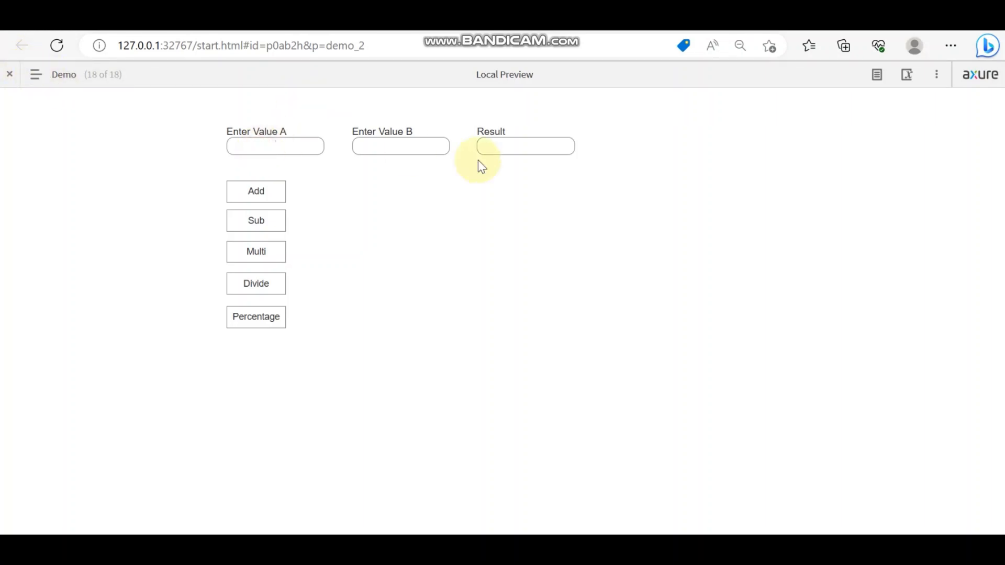
text(200)
click(426, 142)
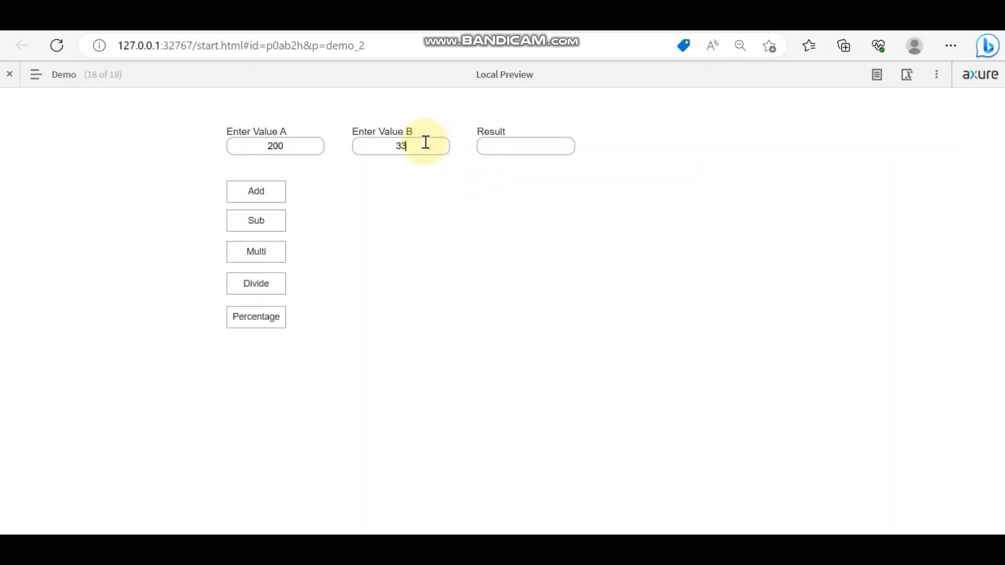
Test addition, subtraction, multiplication, division and percentage on 200 and 33, examining the decimals of the division result.
click(260, 195)
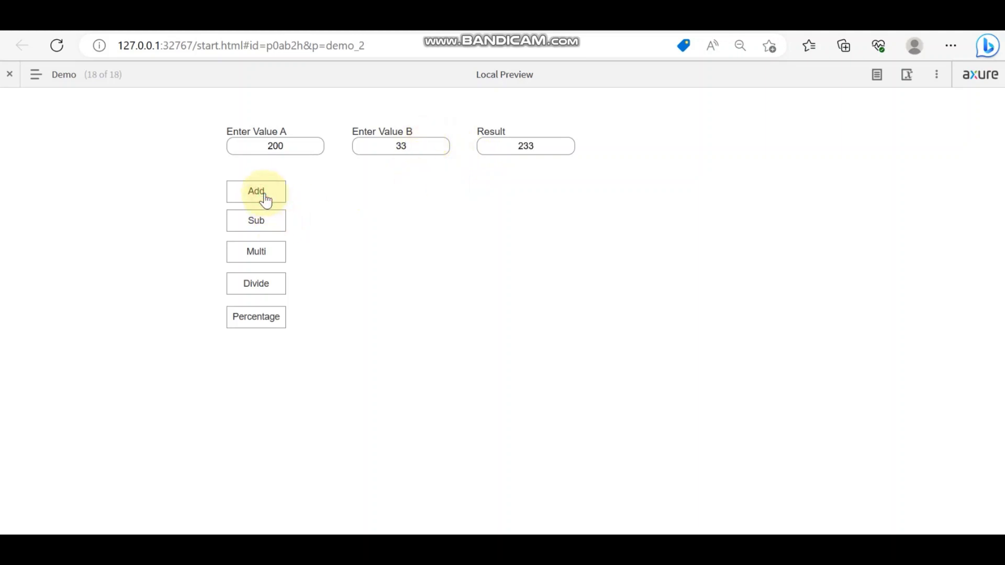
click(258, 229)
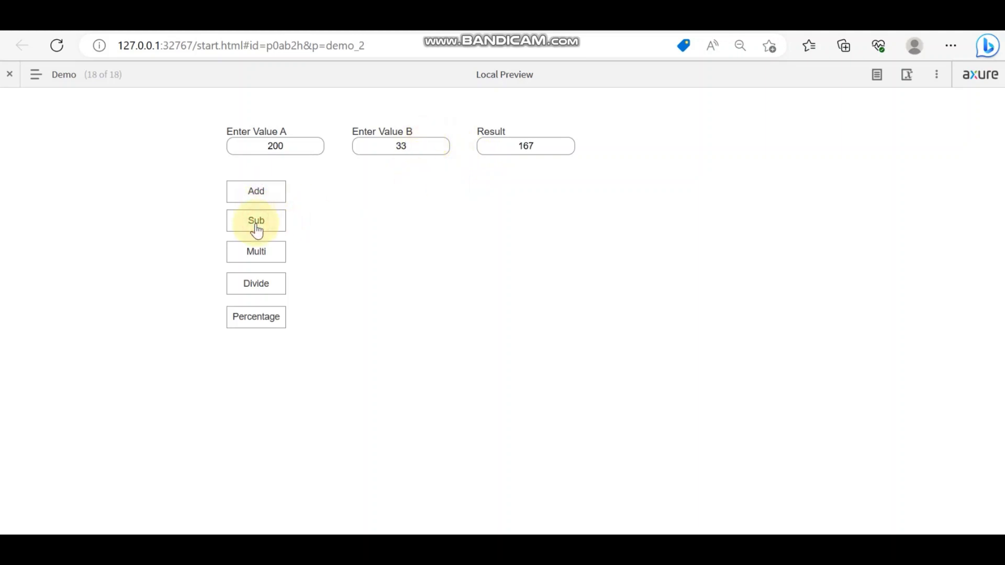
click(252, 258)
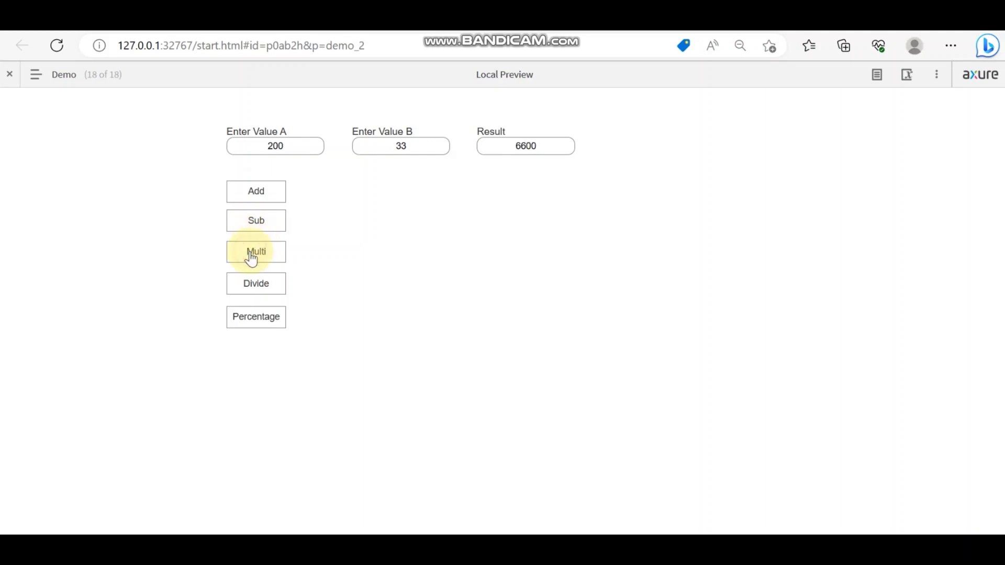
click(247, 288)
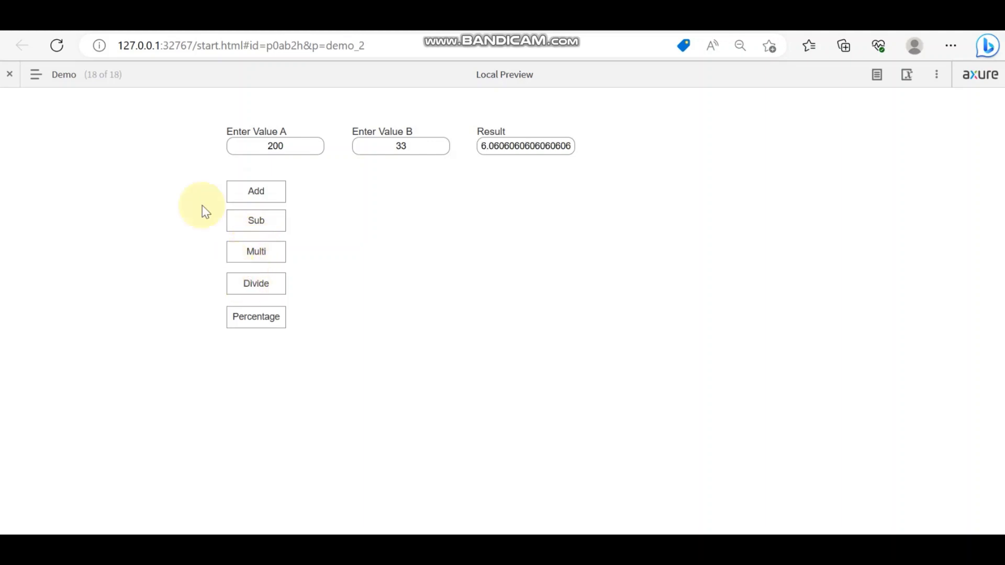
drag(491, 146, 570, 144)
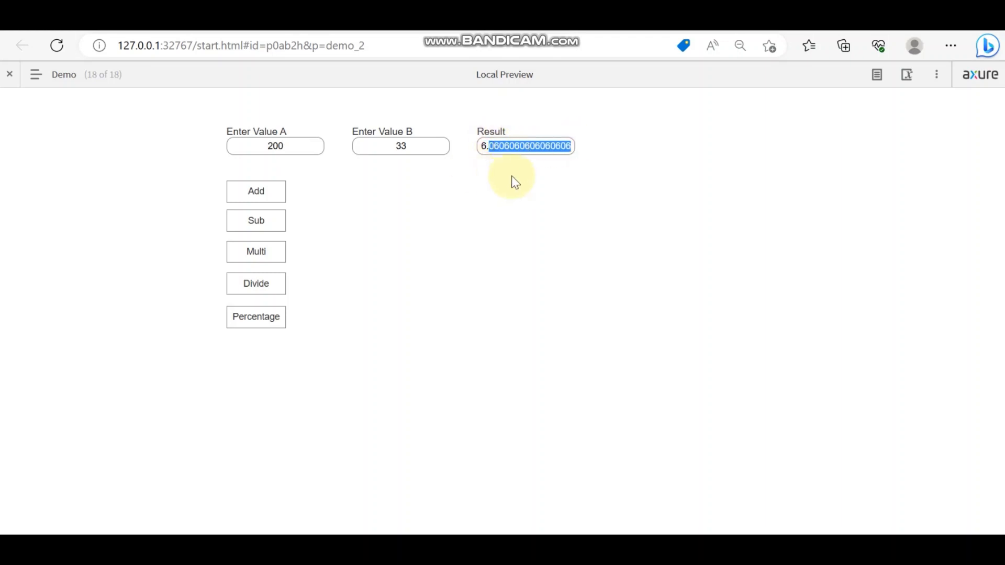
click(499, 150)
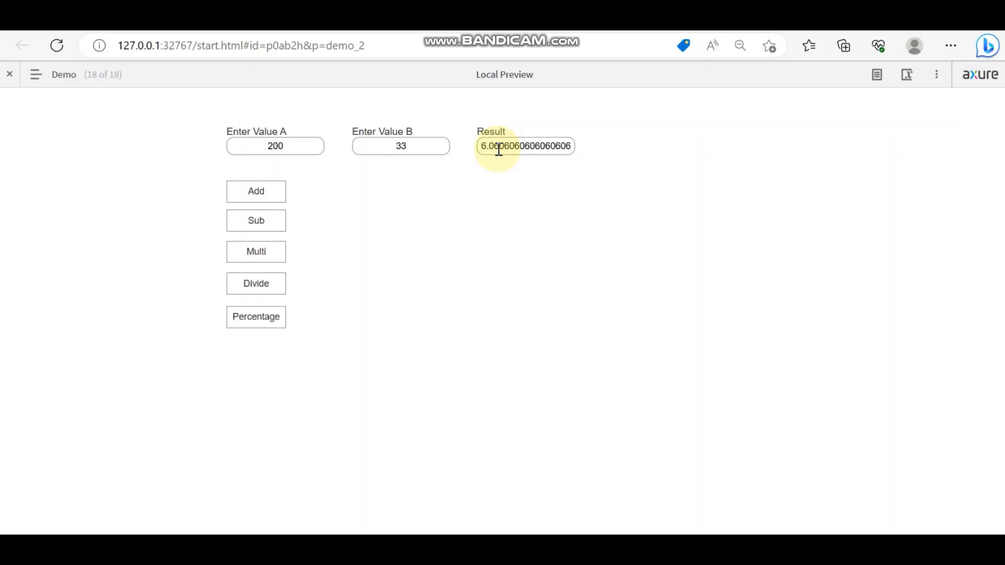
click(257, 319)
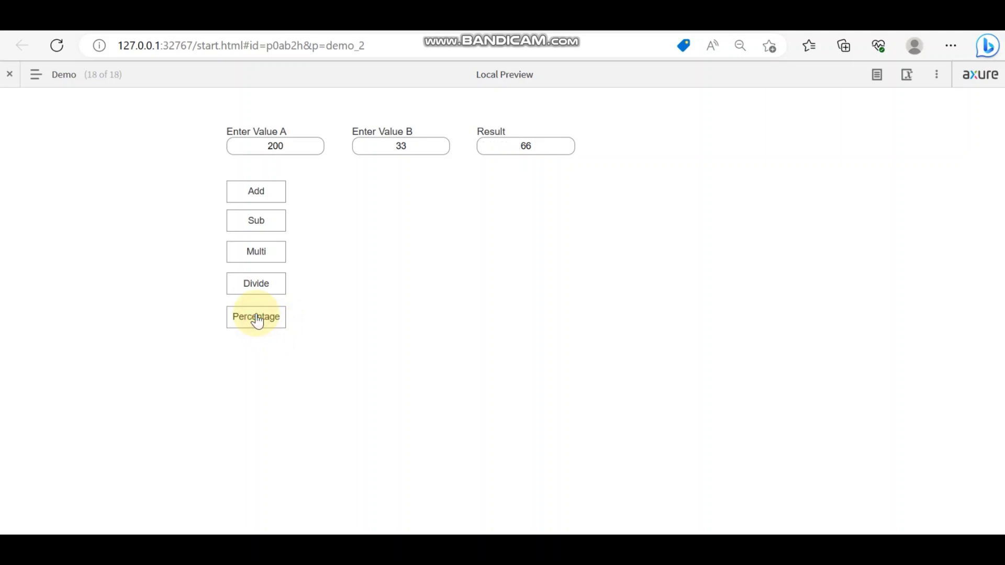